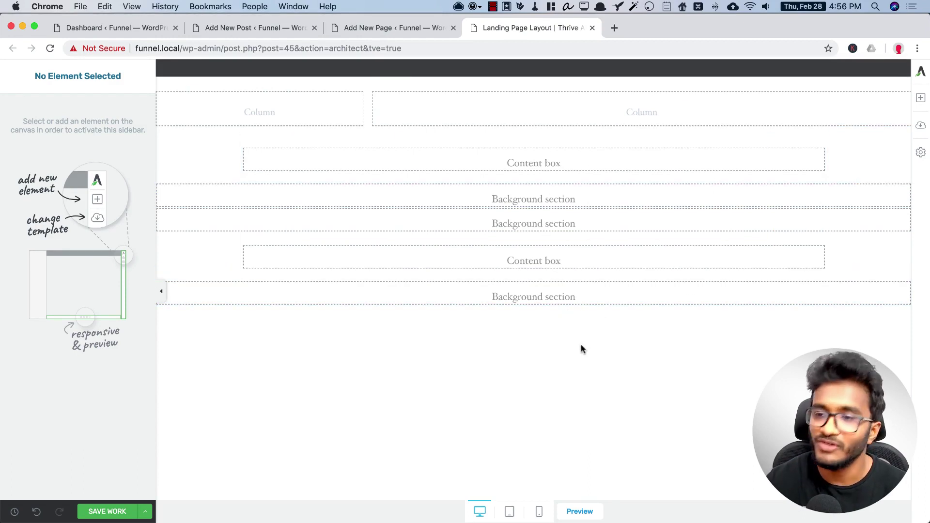
# - Add an image element to the narrower column of the page header
pyautogui.click(921, 108)
pyautogui.moveTo(816, 262); pyautogui.dragTo(310, 99)
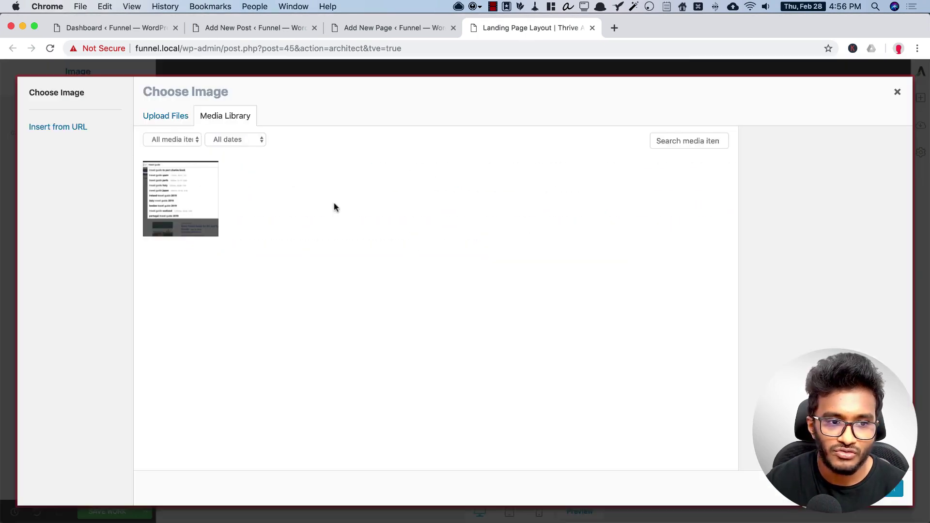
# - Switch to the personal website and save its header logo to the Desktop as Logo-final-1.png
pyautogui.click(608, 30)
pyautogui.rightClick(546, 113)
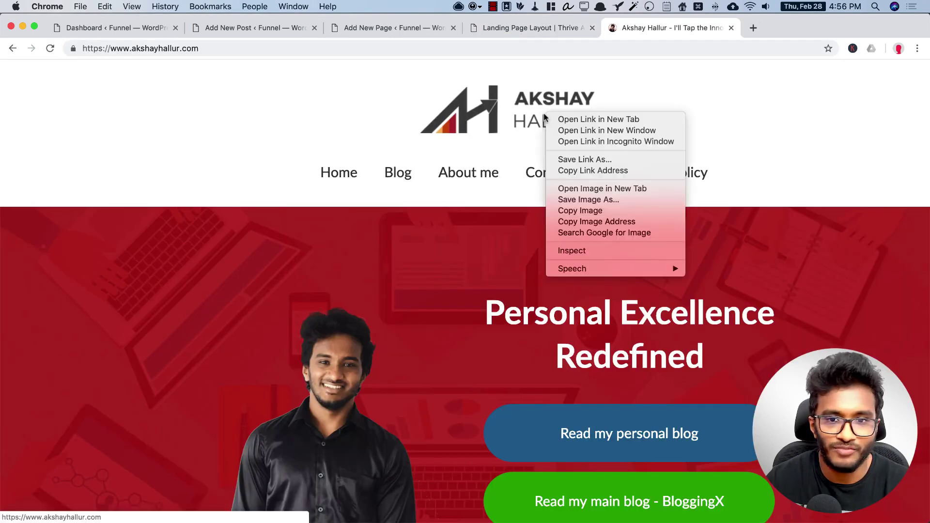
pyautogui.click(600, 210)
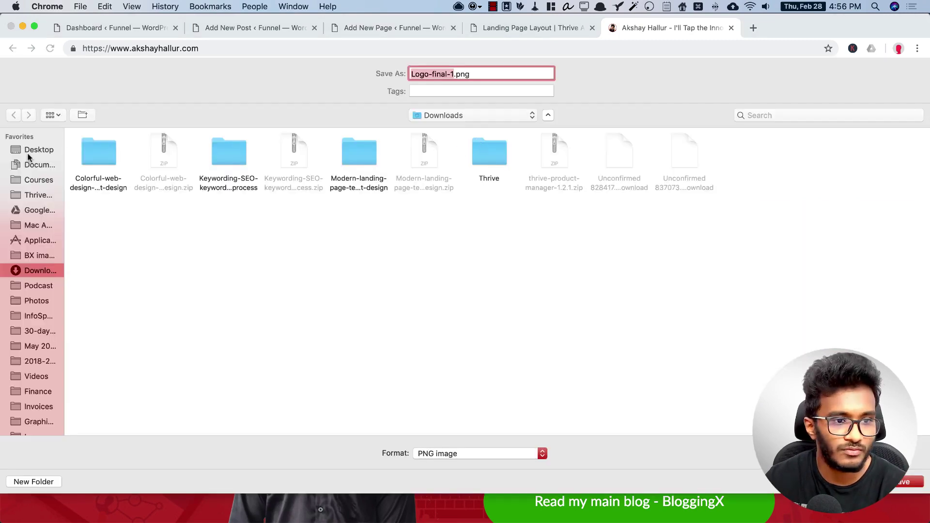
pyautogui.click(27, 152)
pyautogui.press('Return')
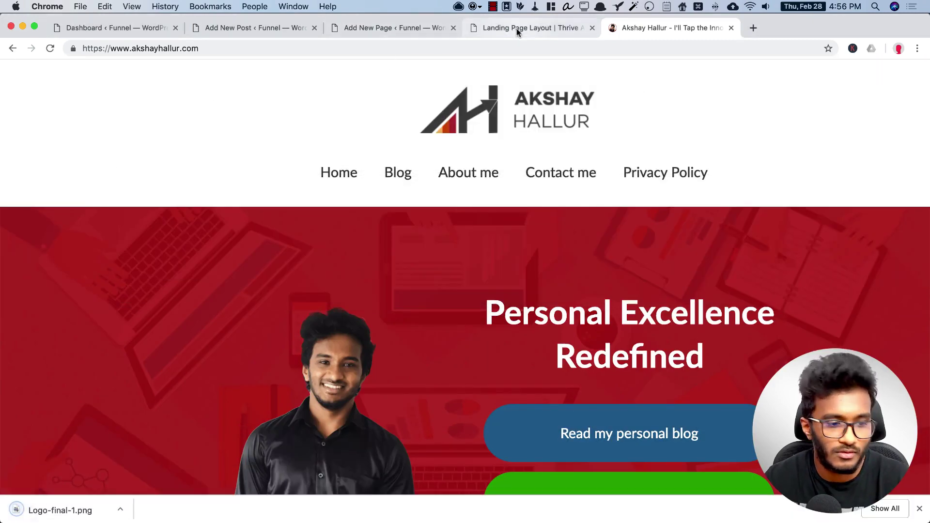
# - Return to the landing page editor, upload Logo-final-1.png to the media library and insert it as the header image
pyautogui.click(517, 32)
pyautogui.moveTo(53, 510); pyautogui.dragTo(849, 327)
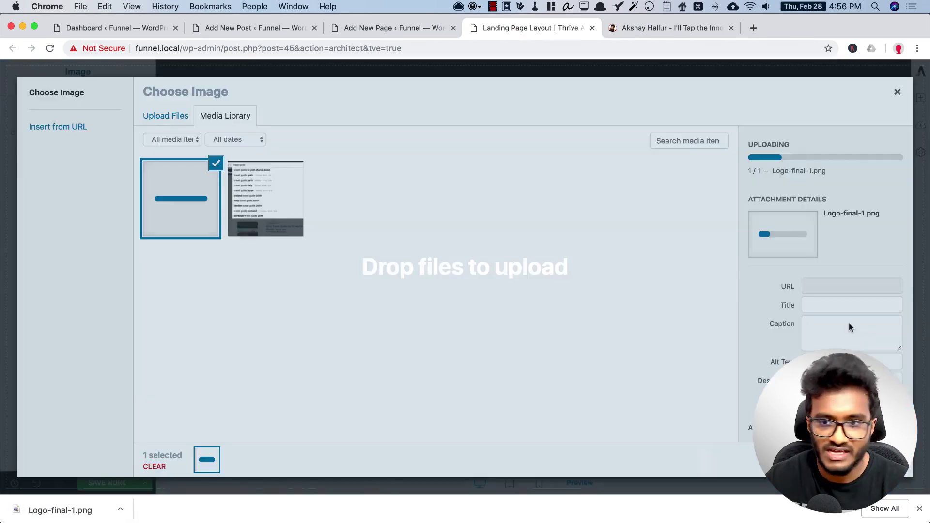
pyautogui.click(872, 459)
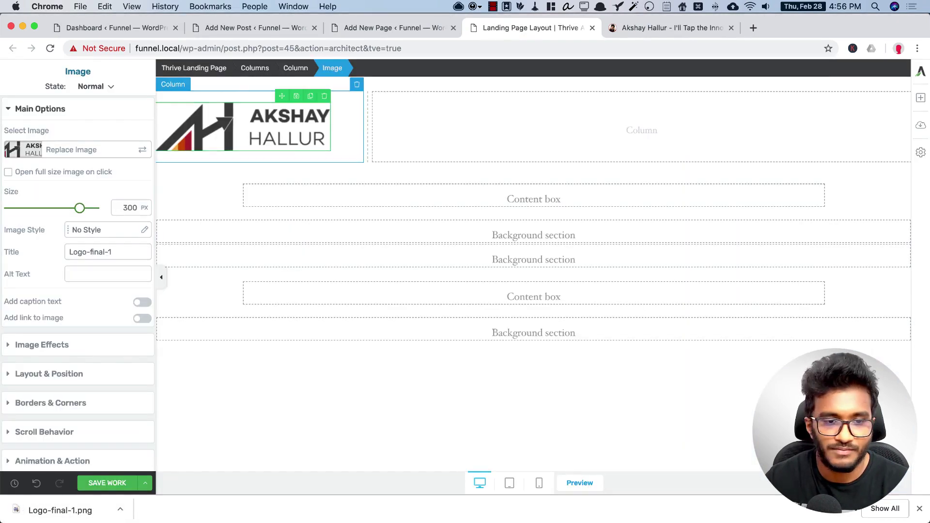
# - Resize the logo to 226 px and center it in its column, dismissing the save reminder for this work
pyautogui.moveTo(79, 208); pyautogui.dragTo(62, 208)
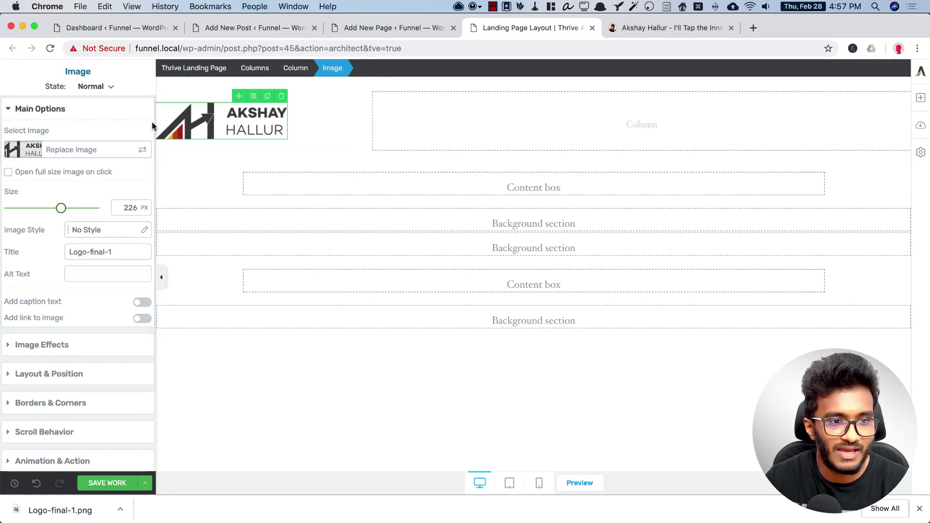
pyautogui.scroll(-2, 81, 257)
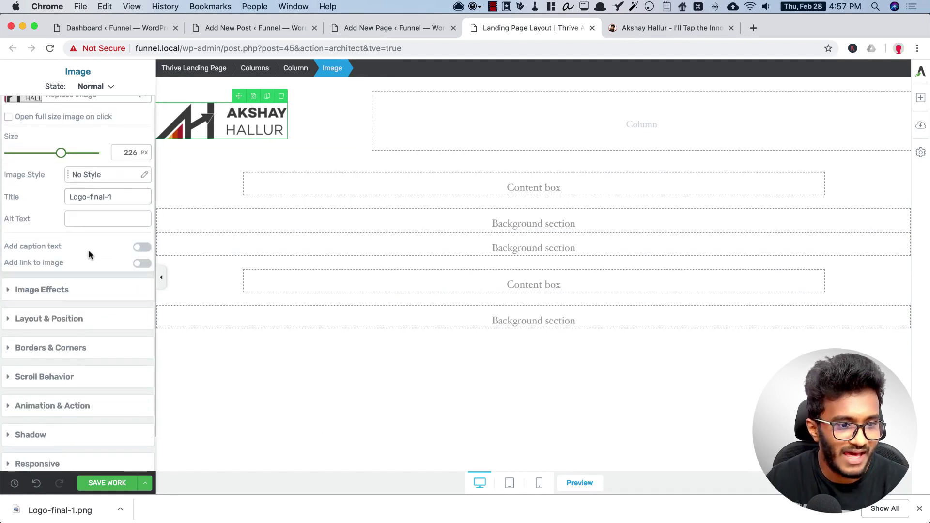
pyautogui.scroll(-2, 85, 259)
pyautogui.click(56, 280)
pyautogui.click(119, 341)
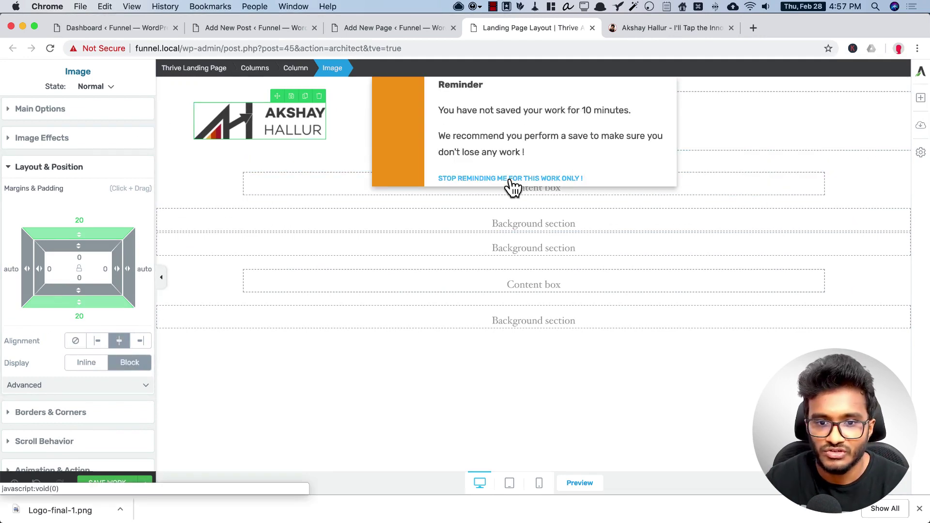
pyautogui.click(512, 179)
# - Add a custom menu element with the Blank template to the wider header column
pyautogui.click(920, 98)
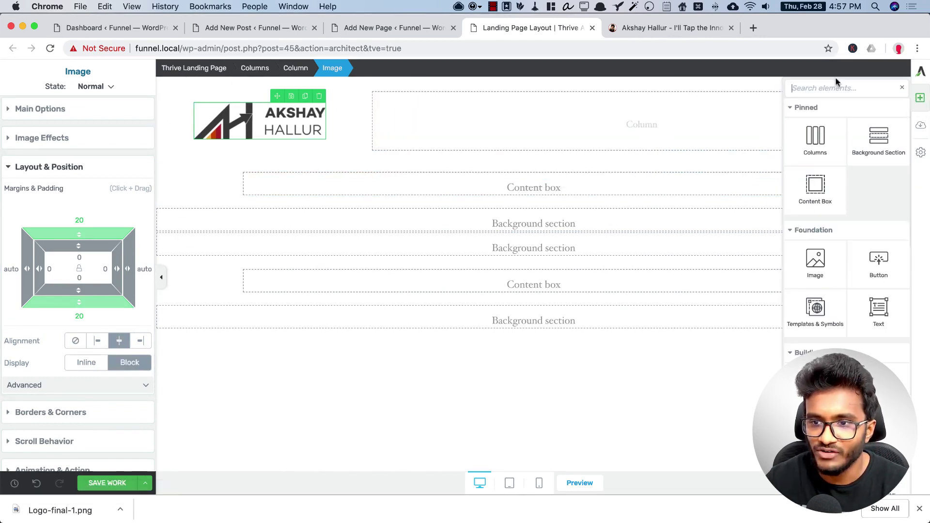
pyautogui.write('menu')
pyautogui.moveTo(814, 186); pyautogui.dragTo(639, 130)
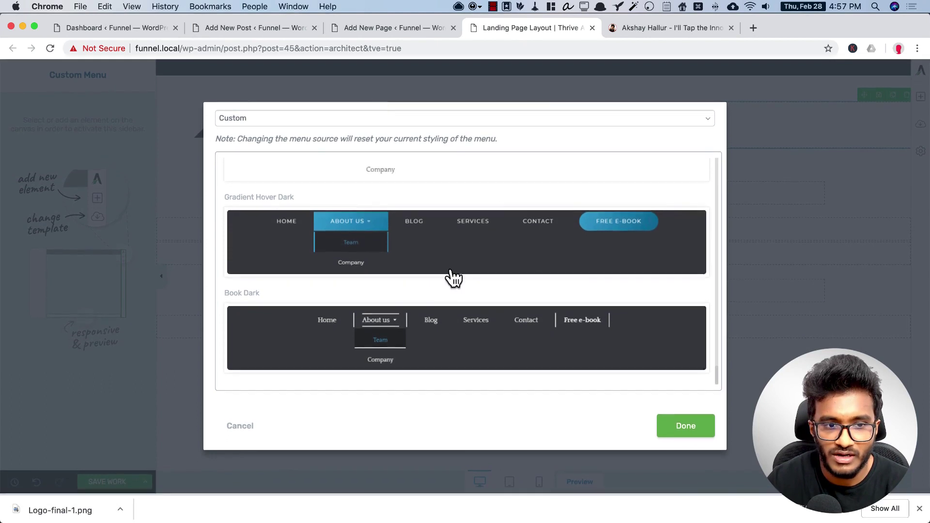
pyautogui.scroll(15, 465, 220)
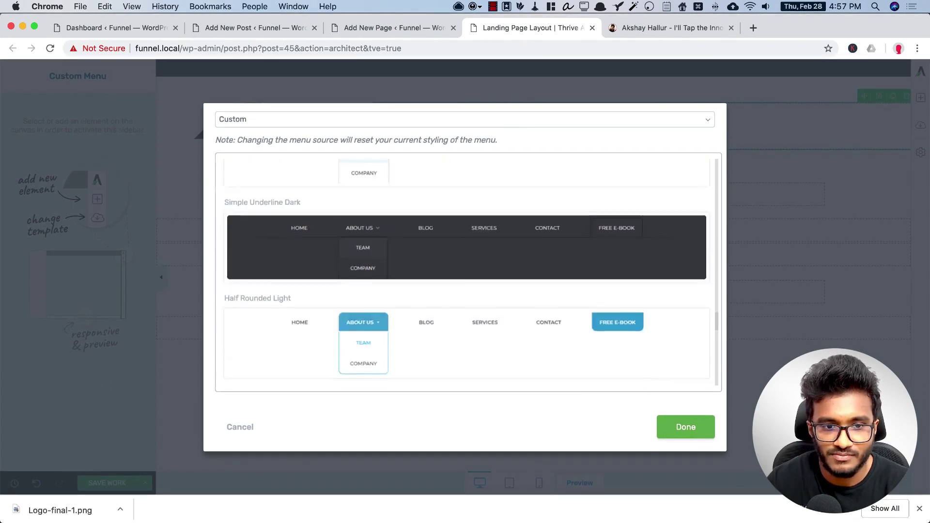
pyautogui.scroll(10, 484, 221)
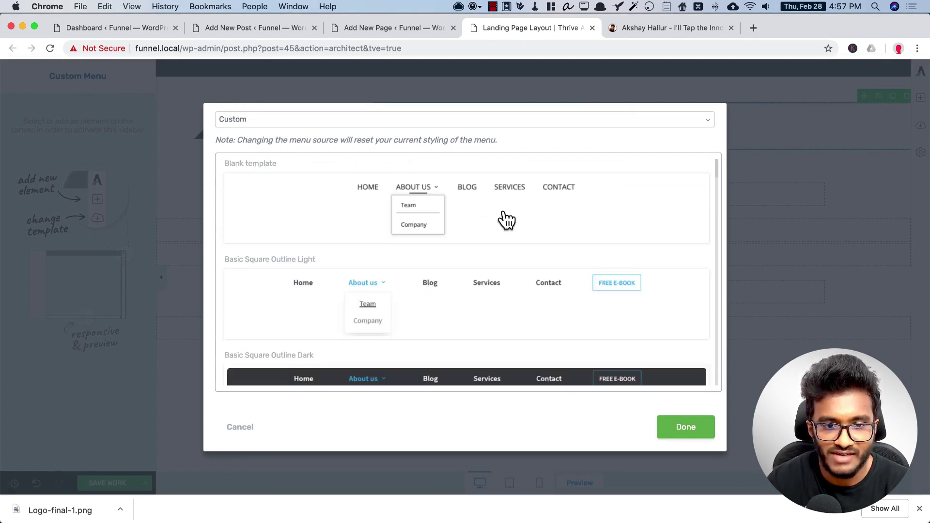
pyautogui.scroll(-1, 507, 222)
pyautogui.scroll(5, 506, 223)
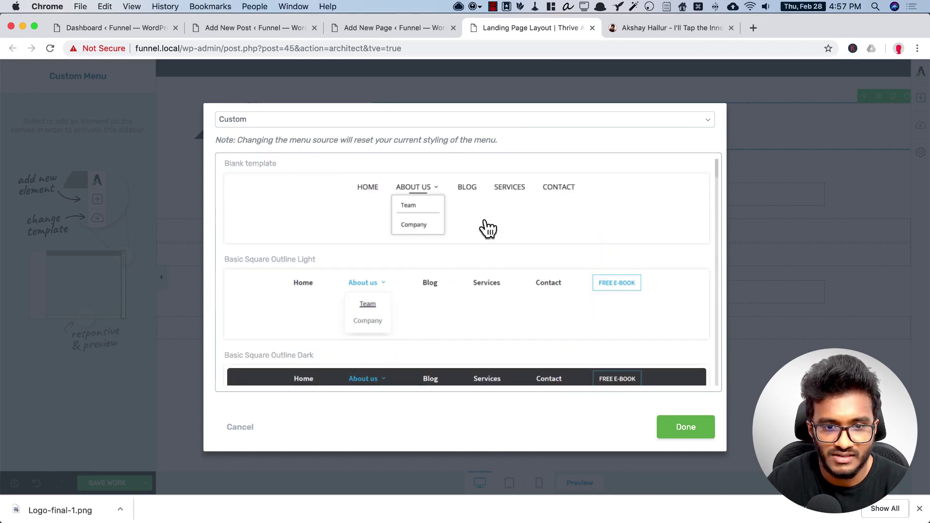
pyautogui.click(674, 428)
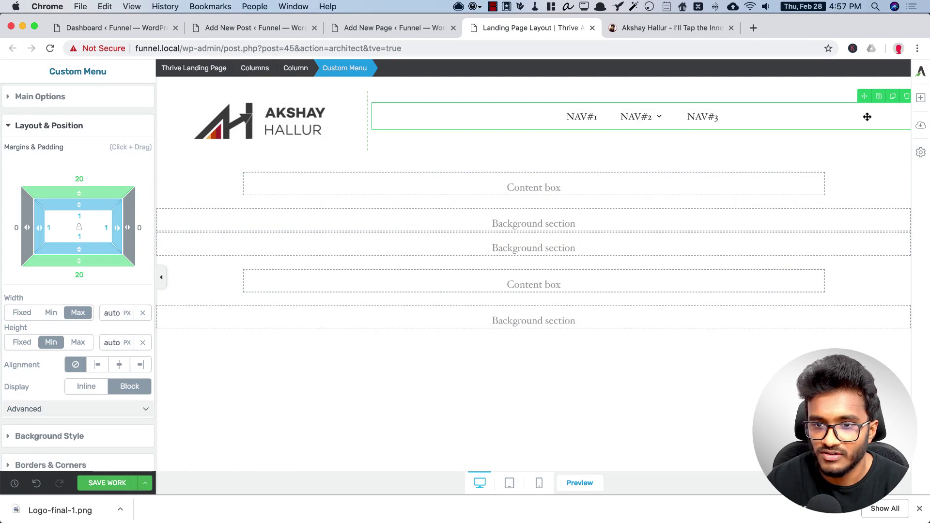
pyautogui.scroll(-3, 94, 345)
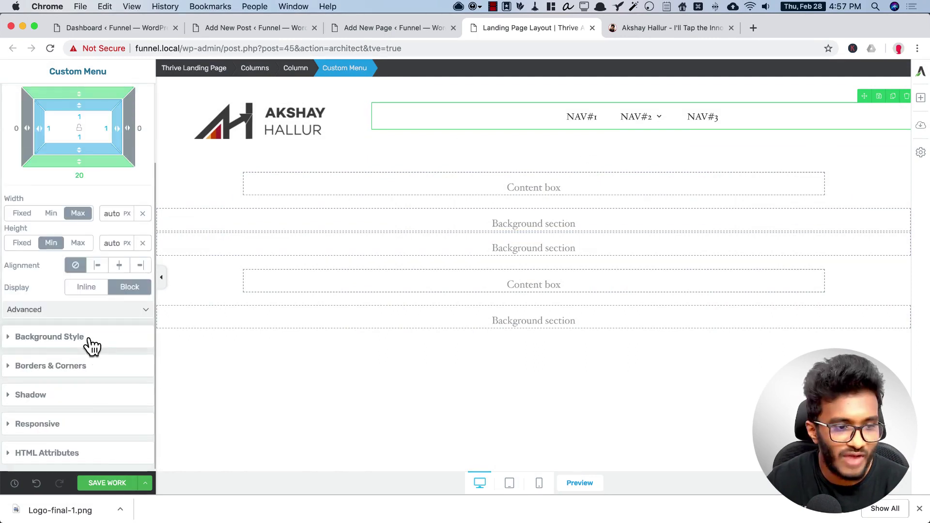
pyautogui.scroll(3, 92, 342)
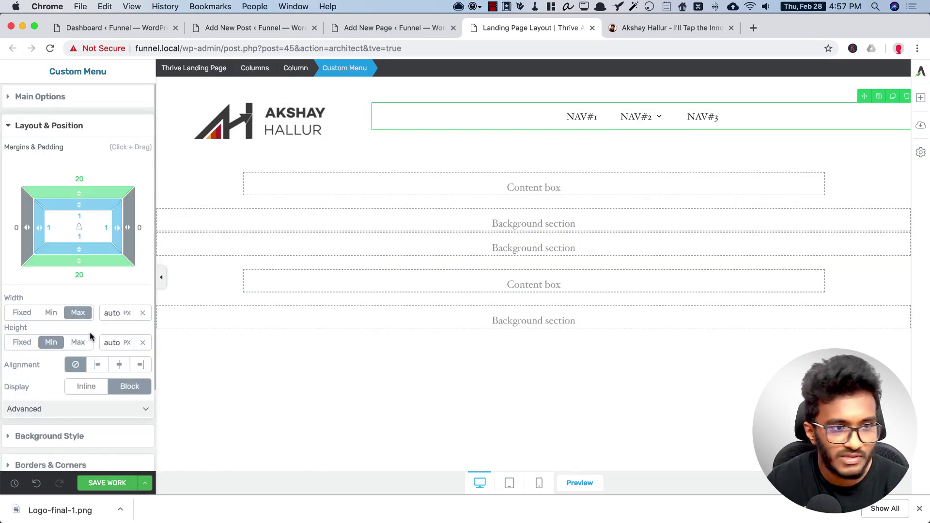
pyautogui.scroll(-3, 99, 330)
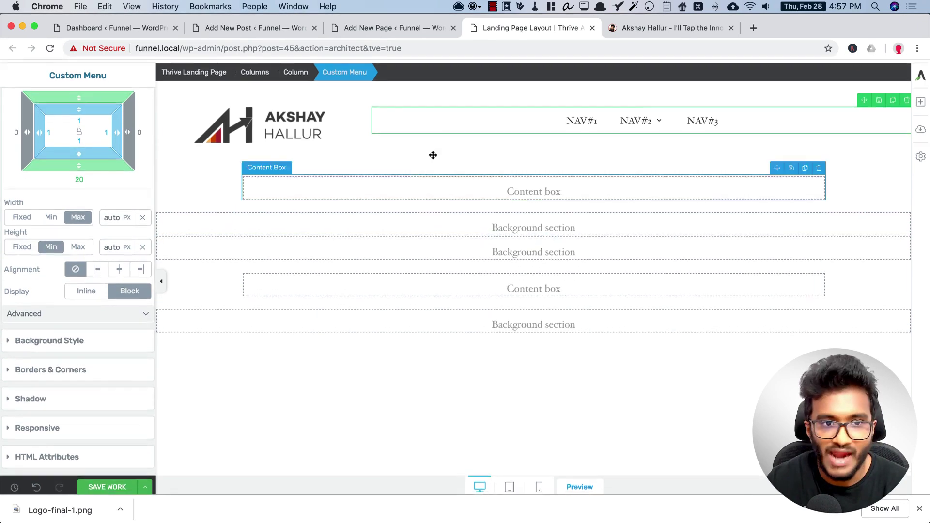
pyautogui.scroll(3, 72, 169)
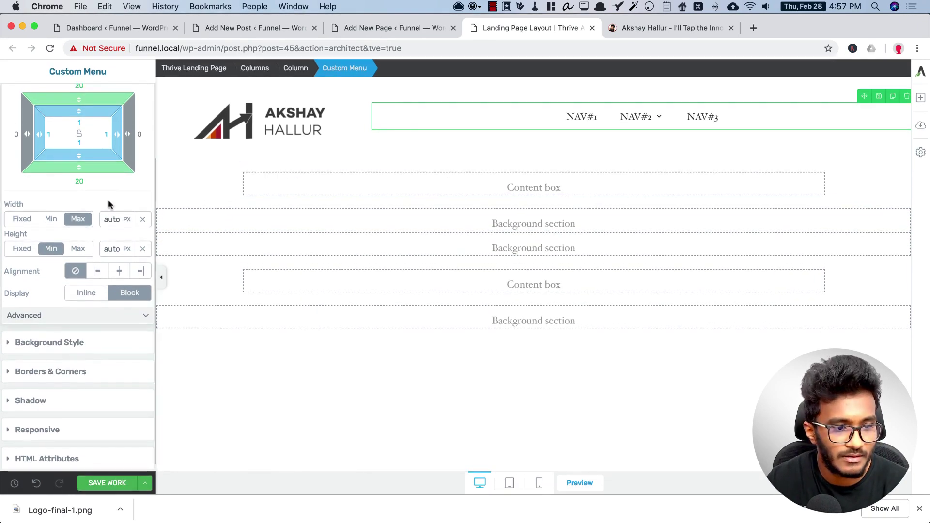
pyautogui.click(41, 97)
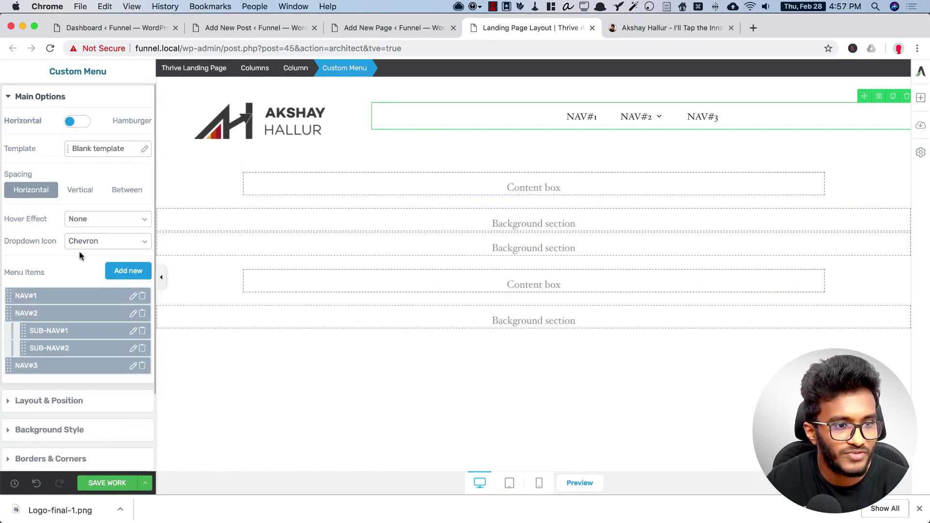
pyautogui.scroll(-2, 68, 271)
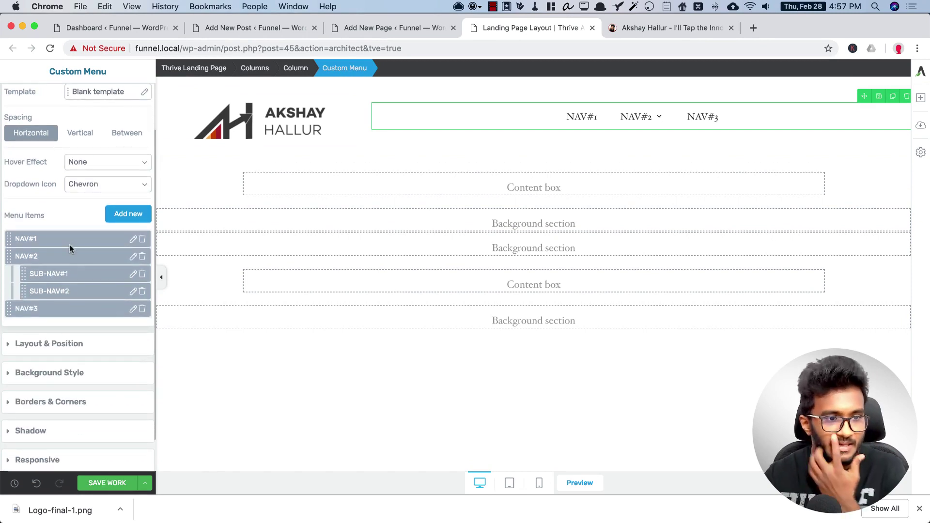
pyautogui.click(133, 239)
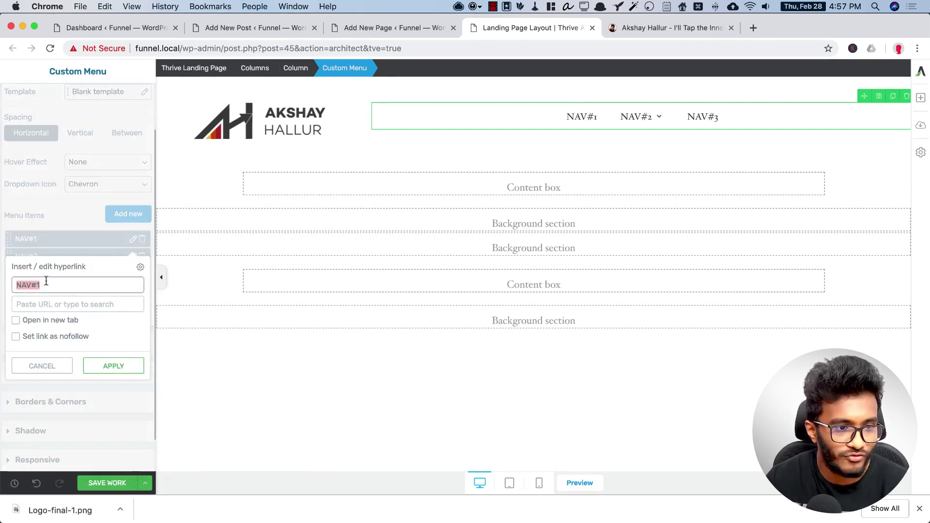
pyautogui.write('Home')
pyautogui.click(59, 302)
pyautogui.write('https://bloggingx.com/')
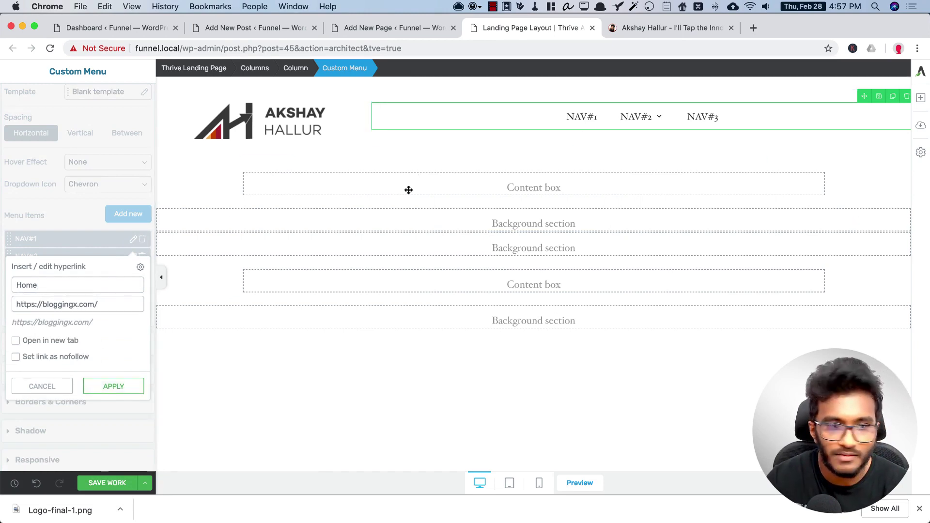
pyautogui.click(119, 388)
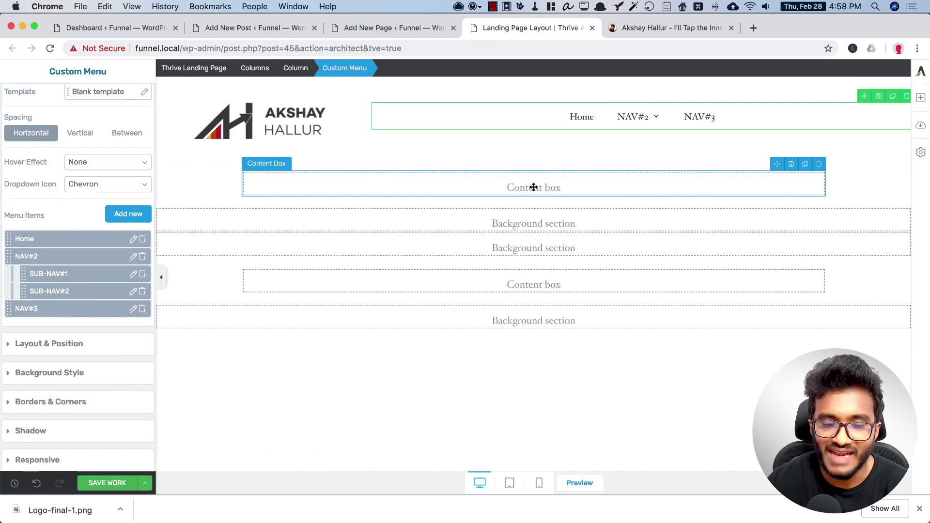
# - Add a text element to the upper content box reading "A New Way to Build Stunning Landing Pages!"
pyautogui.click(921, 97)
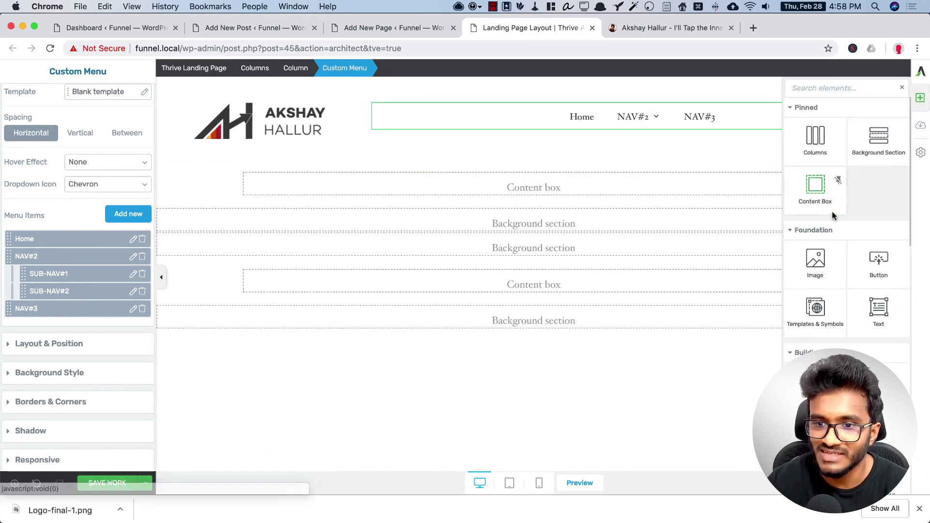
pyautogui.scroll(-2, 831, 315)
pyautogui.scroll(2, 841, 309)
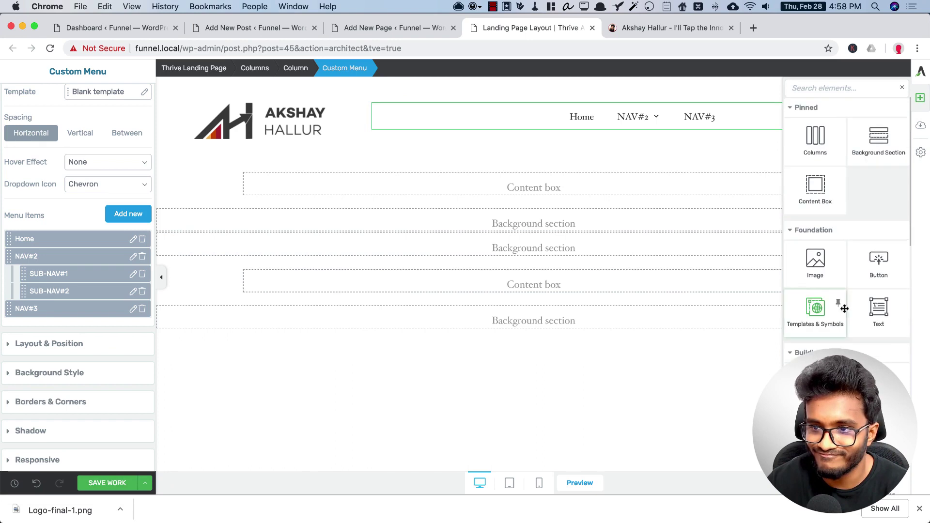
pyautogui.moveTo(871, 321); pyautogui.dragTo(571, 186)
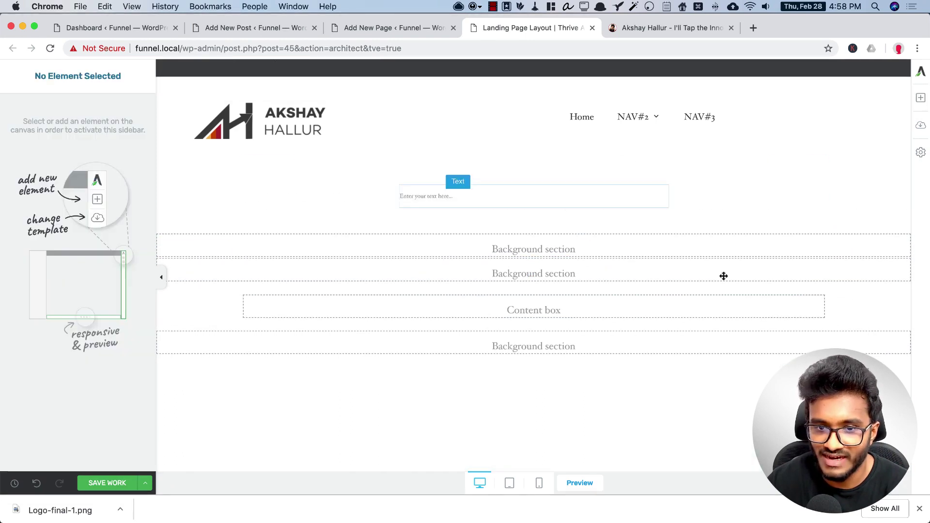
pyautogui.tripleClick(347, 194)
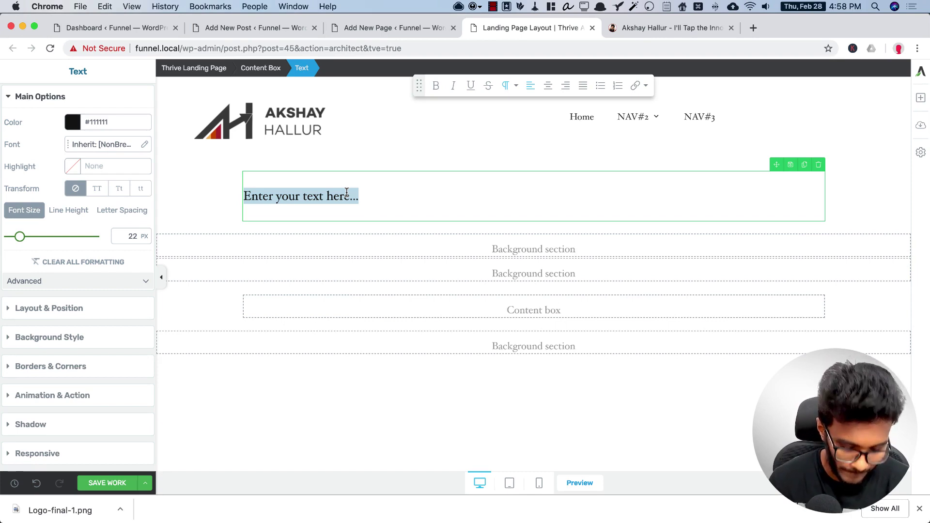
pyautogui.write('A New Way to Build Stunning Landing Pages!')
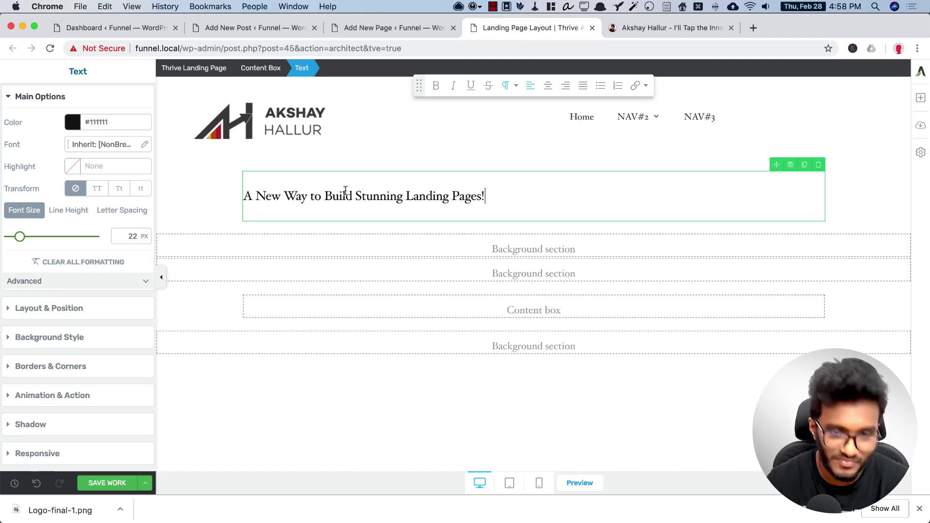
# - Center the headline text in the content box
pyautogui.press('super+a')
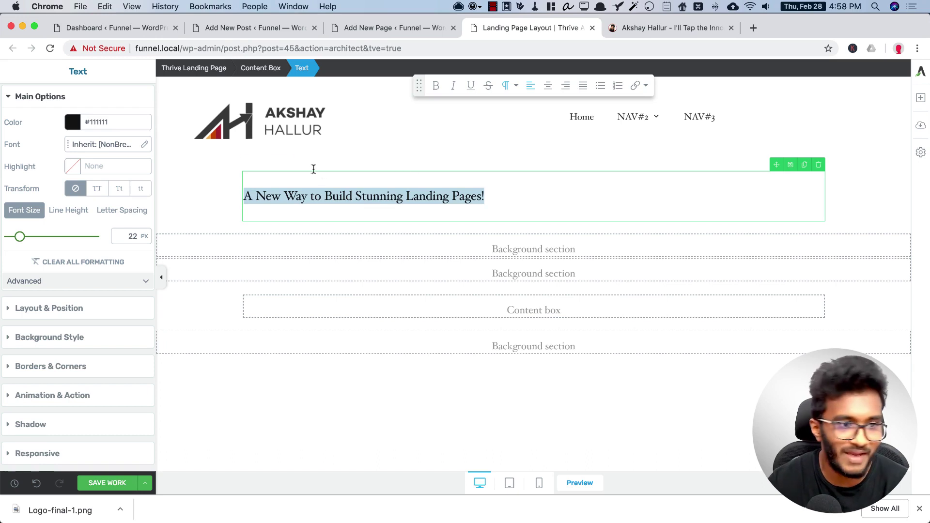
pyautogui.click(91, 313)
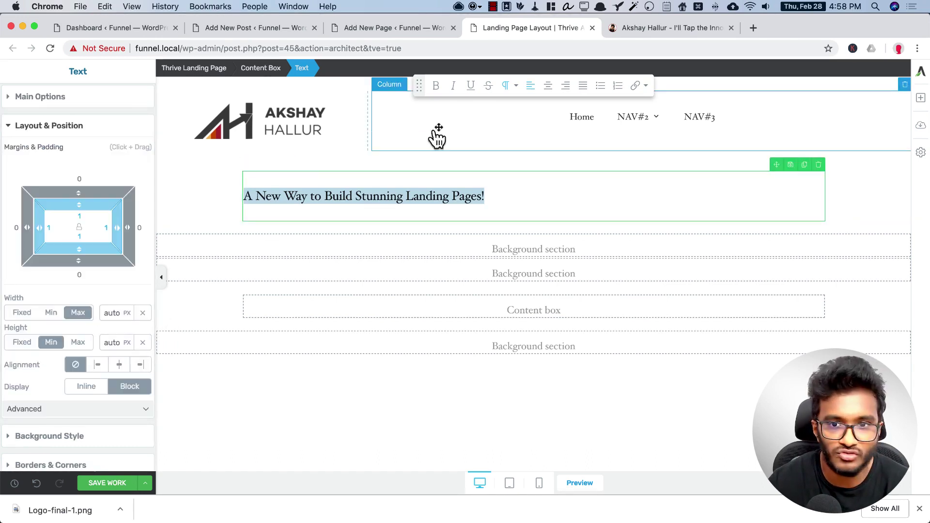
pyautogui.click(548, 86)
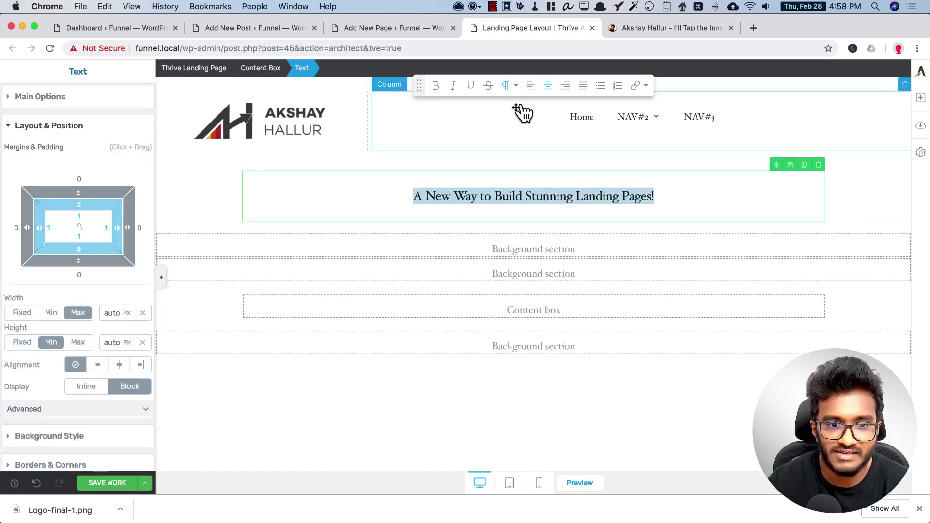
# - Set the headline's text color to #b21212
pyautogui.click(51, 108)
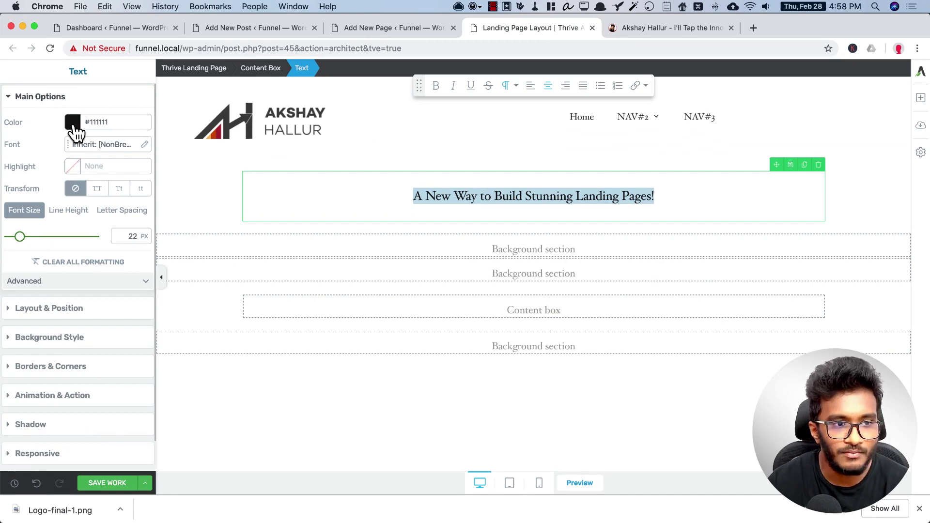
pyautogui.click(72, 123)
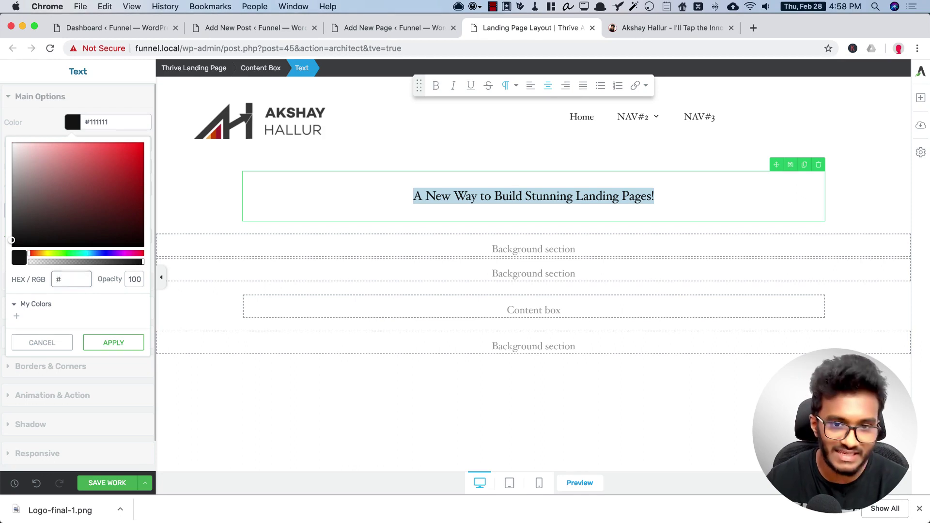
pyautogui.write('#b21212')
pyautogui.click(111, 343)
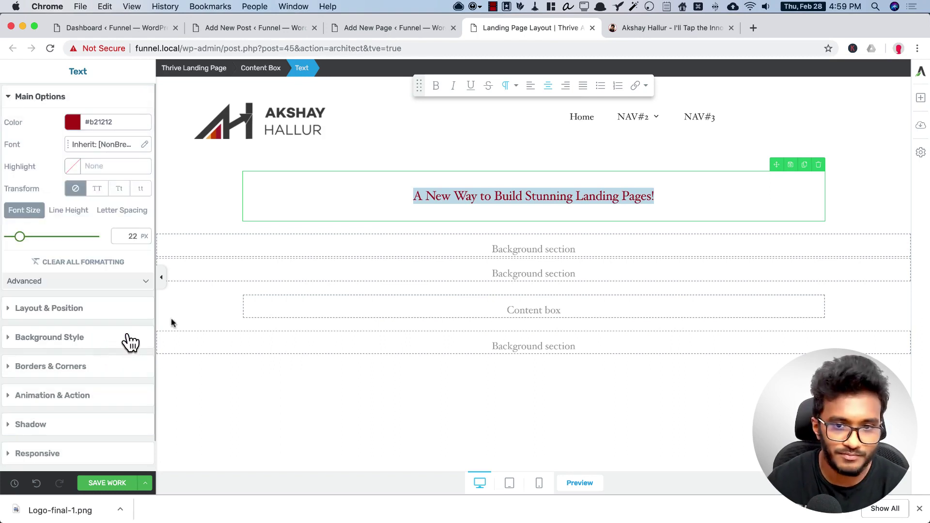
# - Format the headline as Heading 2
pyautogui.click(501, 197)
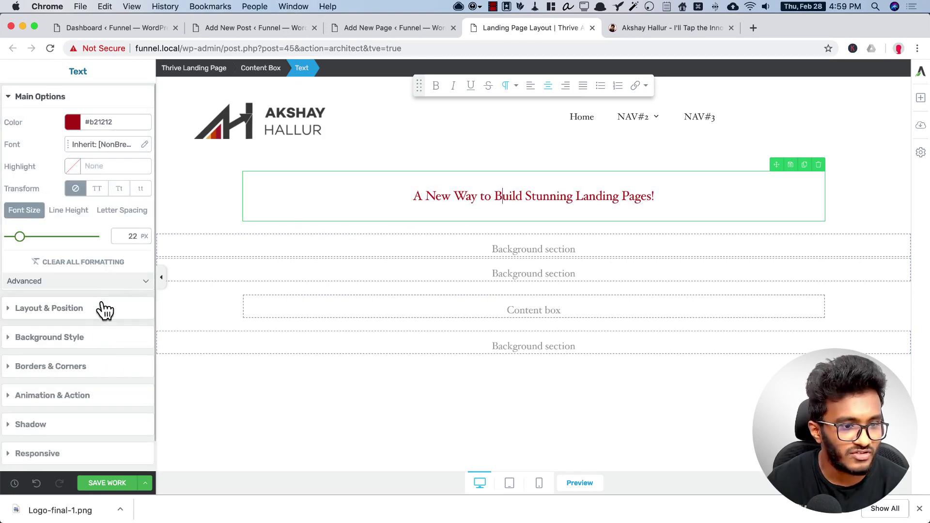
pyautogui.click(509, 85)
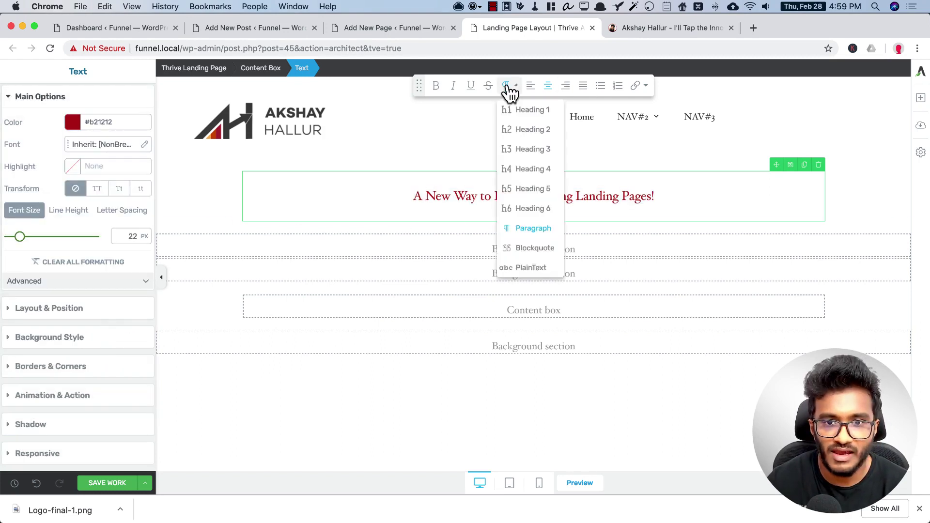
pyautogui.click(539, 129)
# - Set the Heading 2 headline's text color to #b21212
pyautogui.press('super+a')
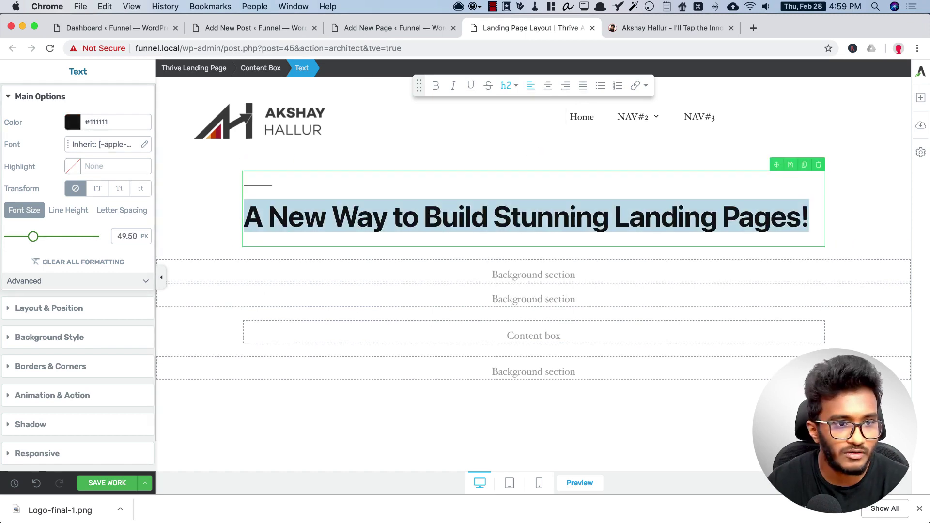
pyautogui.click(72, 122)
pyautogui.click(68, 279)
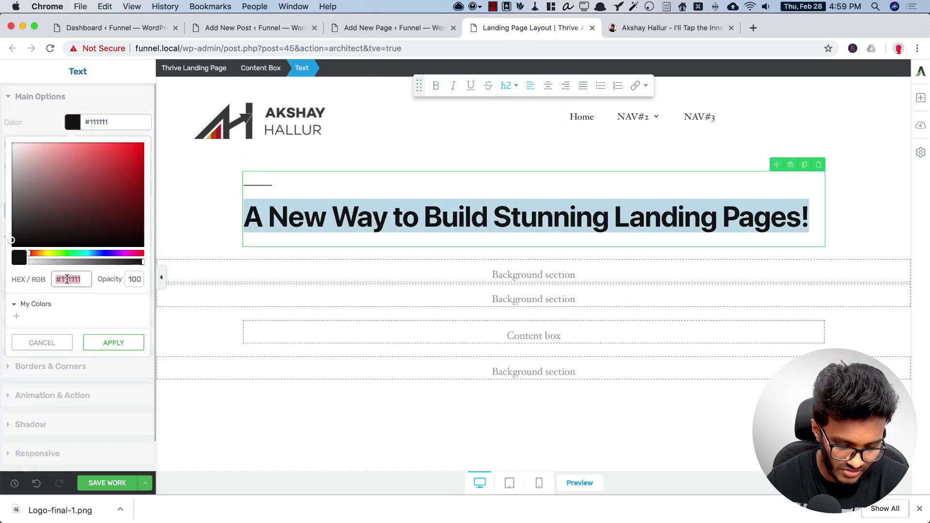
pyautogui.write('#b21212')
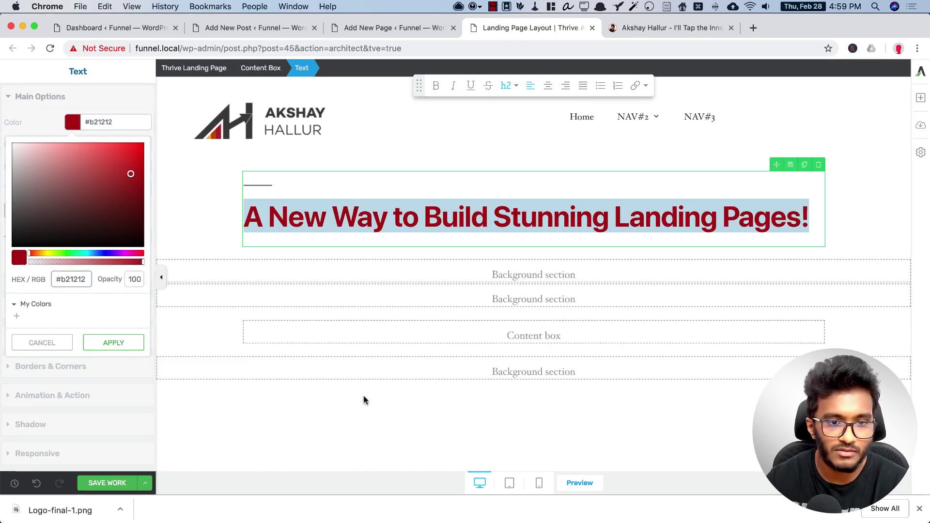
pyautogui.click(446, 404)
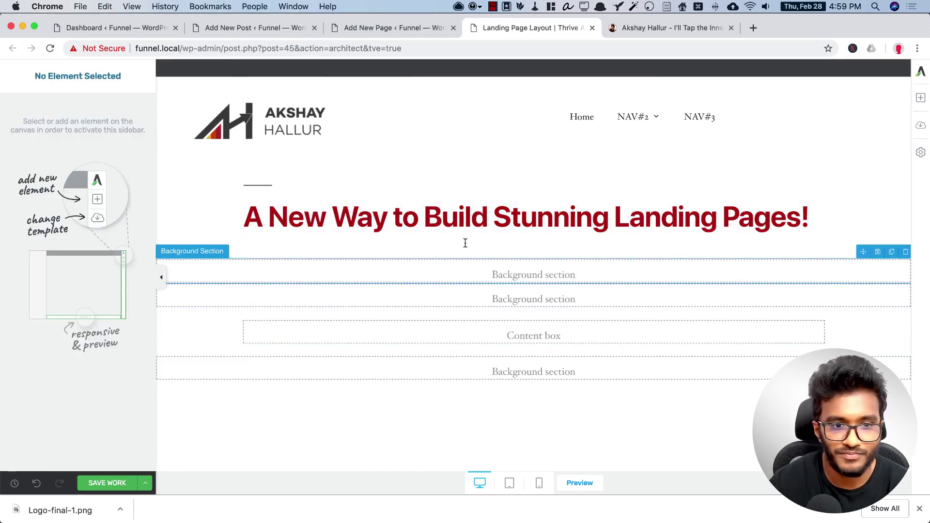
# - Set the headline's font size to 62 px and center it in its content box
pyautogui.click(455, 218)
pyautogui.tripleClick(455, 218)
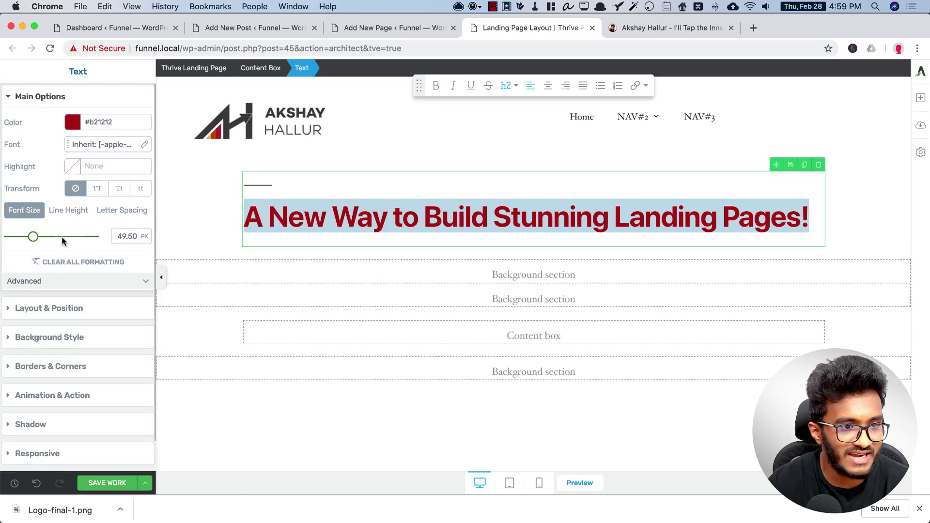
pyautogui.click(38, 237)
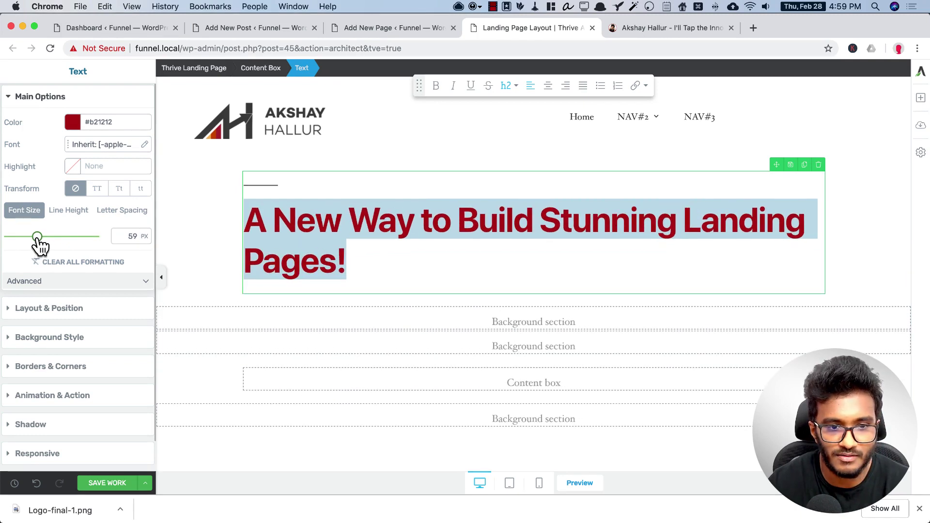
pyautogui.moveTo(37, 237); pyautogui.dragTo(39, 237)
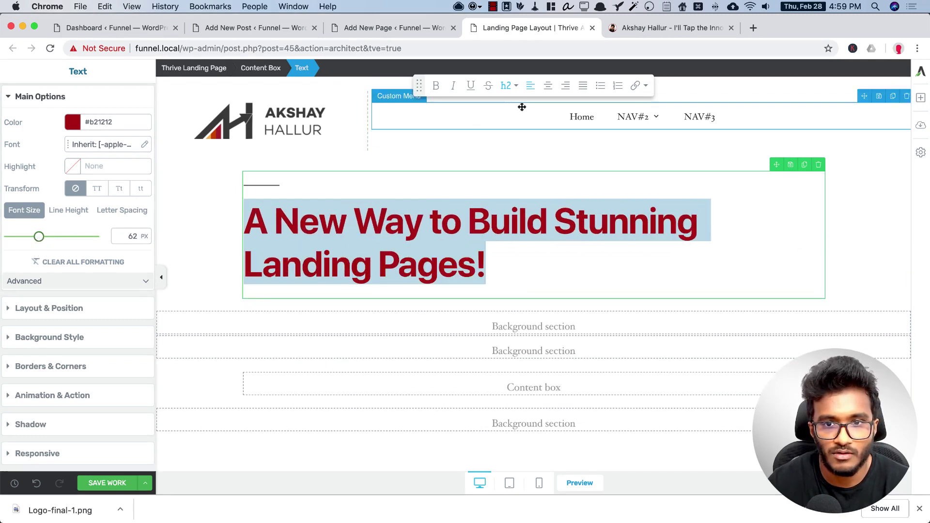
pyautogui.click(548, 87)
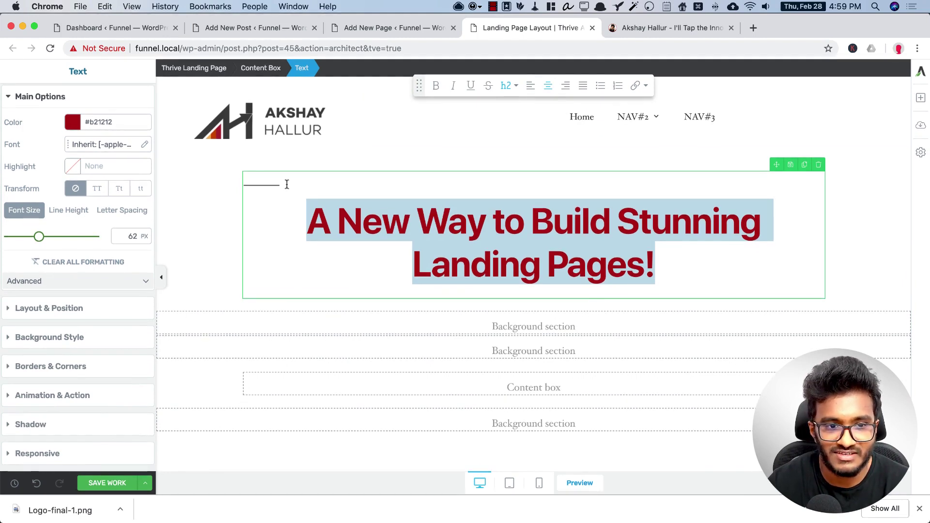
pyautogui.click(286, 185)
pyautogui.click(576, 313)
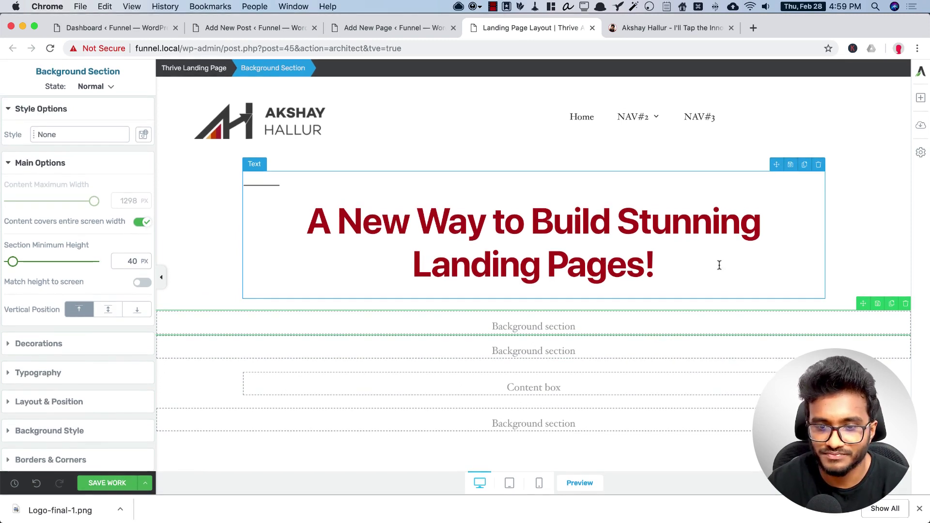
# - Add a text element below the headline reading "Design conversion friendly landing pages, on the fly using true WYSIWYG page builder!"
pyautogui.click(920, 98)
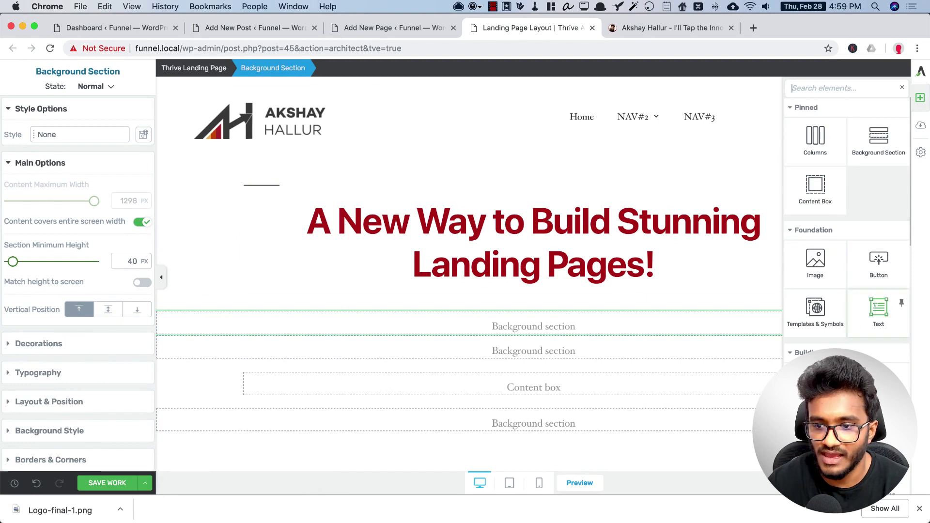
pyautogui.scroll(-1, 860, 322)
pyautogui.moveTo(859, 322); pyautogui.dragTo(591, 289)
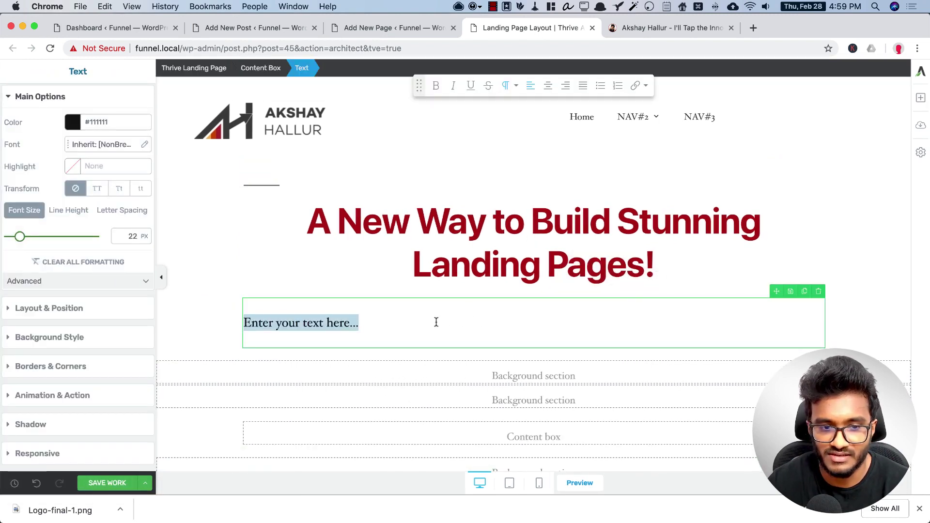
pyautogui.click(436, 322)
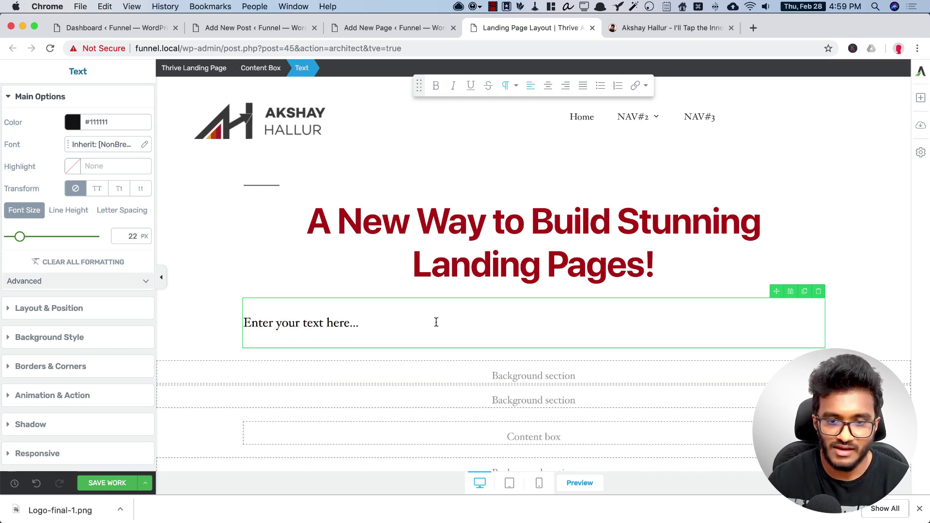
pyautogui.press('super+a')
pyautogui.write('D')
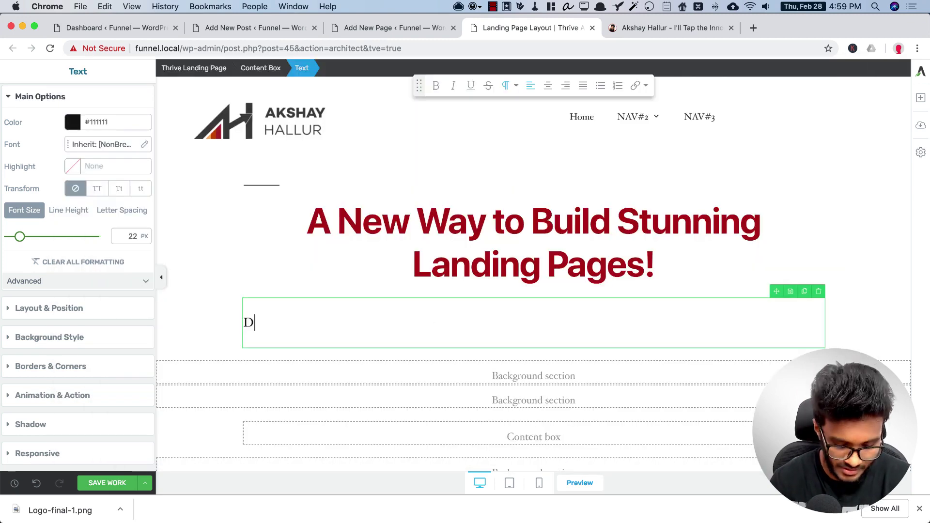
pyautogui.write('esign convers')
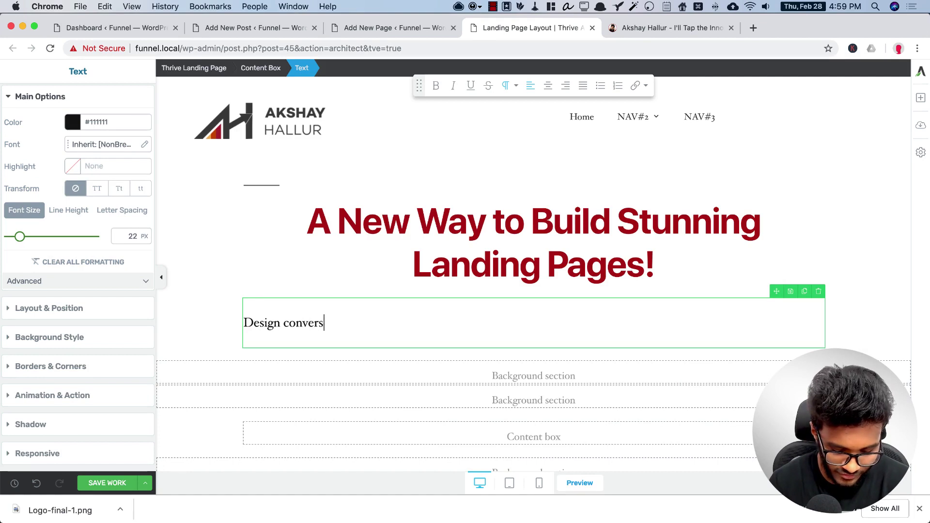
pyautogui.write('ion firn')
pyautogui.press('BackSpace')
pyautogui.press('BackSpace')
pyautogui.press('BackSpace')
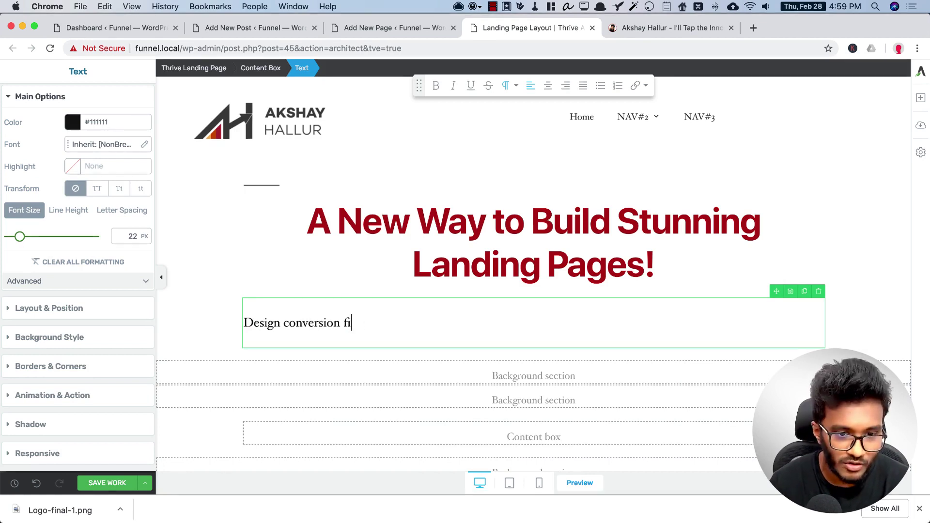
pyautogui.write('riendly landing pages, on the fly using tr')
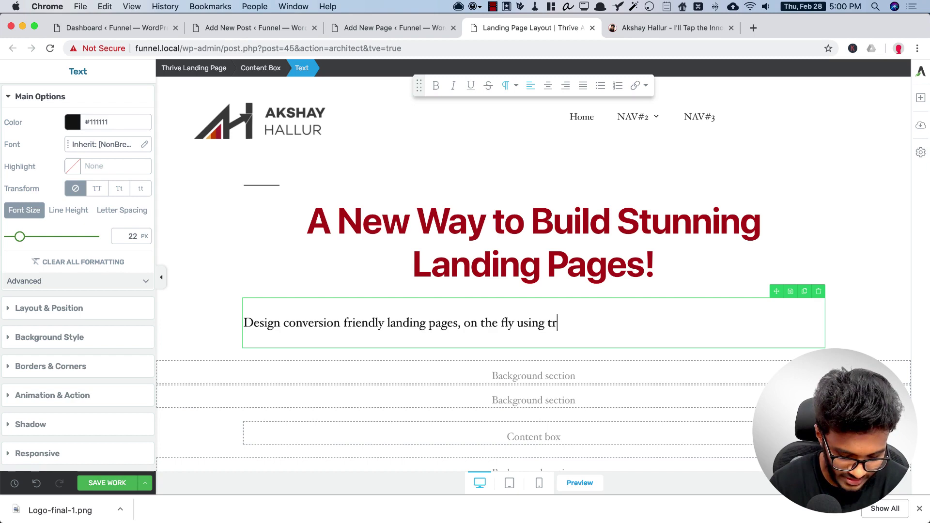
pyautogui.write('ysiwyg ')
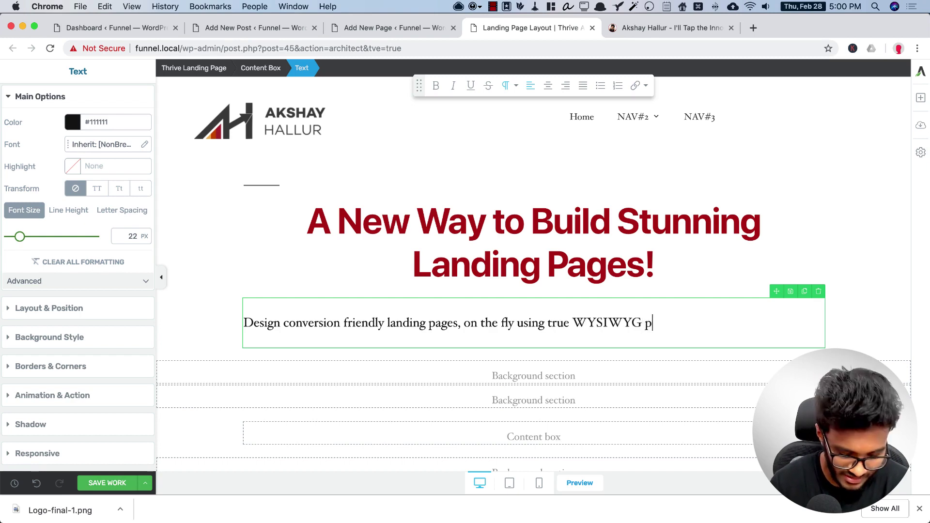
pyautogui.write('page bu')
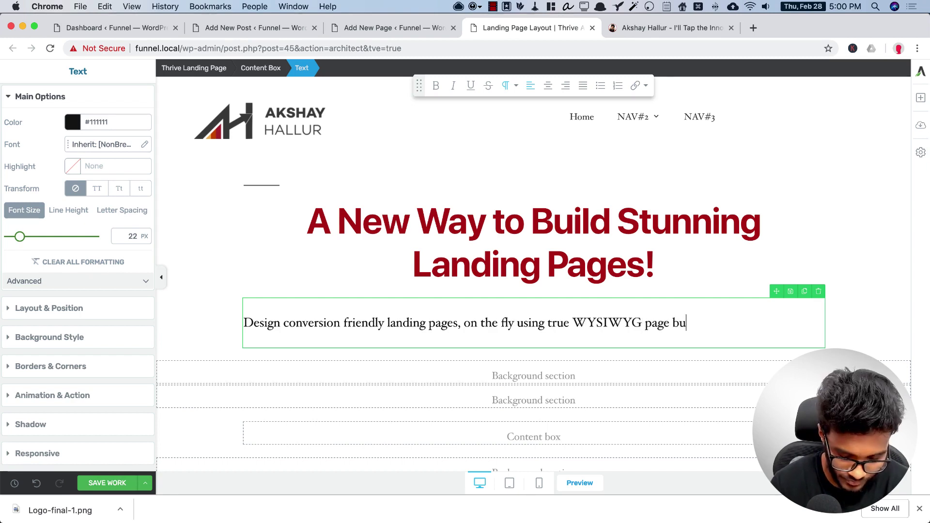
pyautogui.write('ilder!')
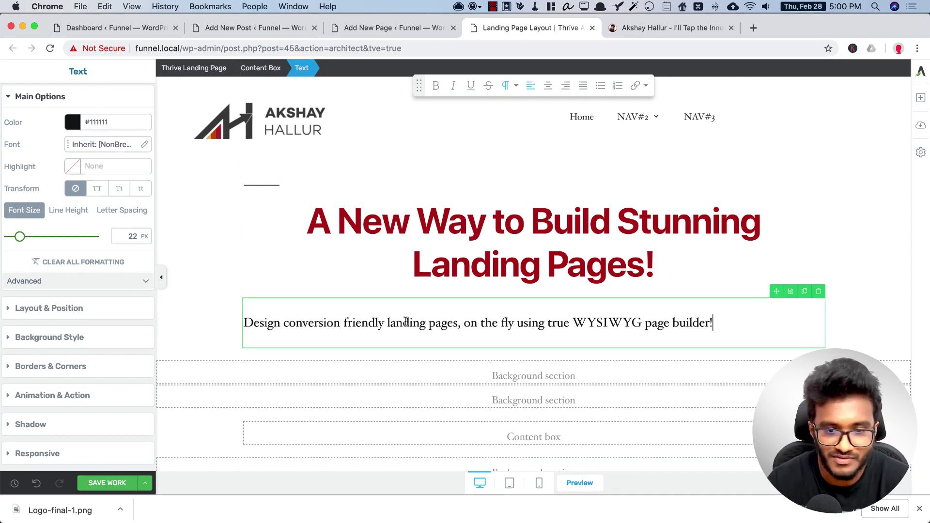
# - Format the new text below the headline as Heading 3
pyautogui.press('super+a')
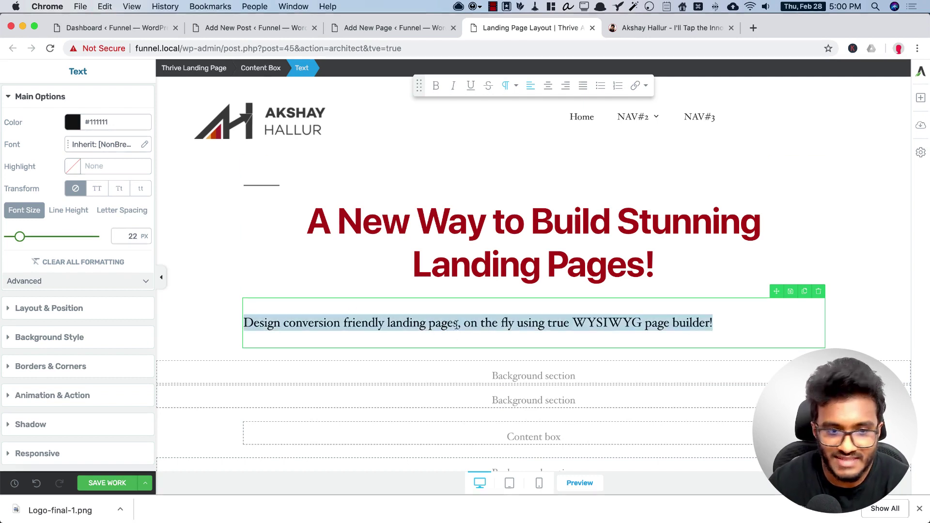
pyautogui.click(508, 85)
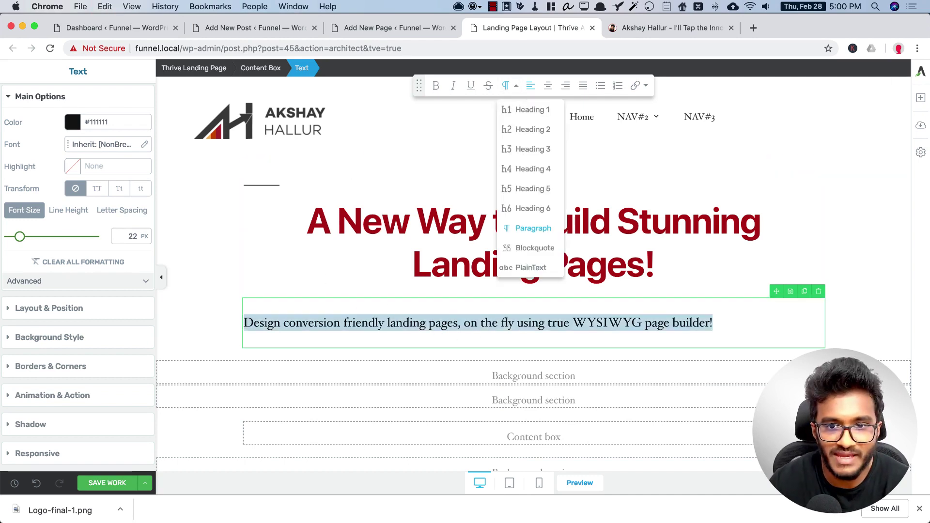
pyautogui.click(537, 151)
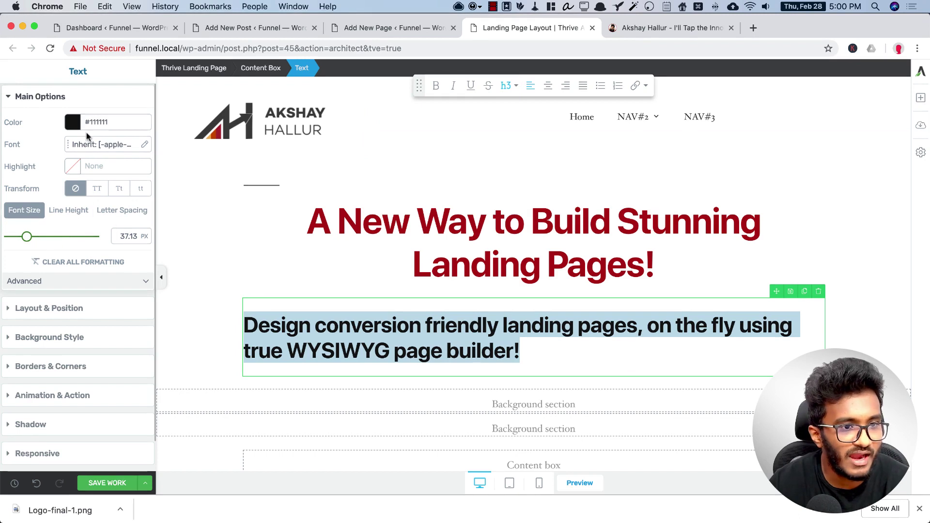
# - Set the subheadline's text color to #2d2d2d and center it
pyautogui.click(72, 123)
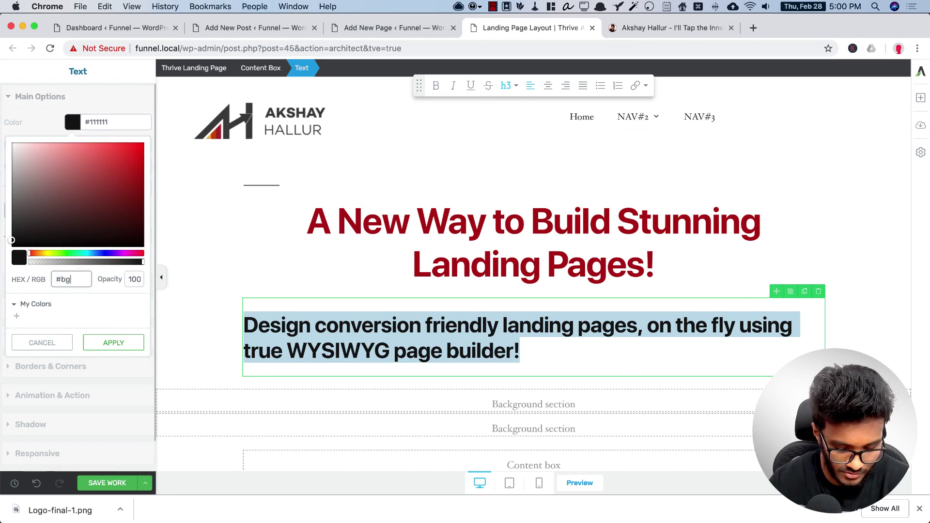
pyautogui.press('super+a')
pyautogui.write('#2d2d2d')
pyautogui.click(102, 344)
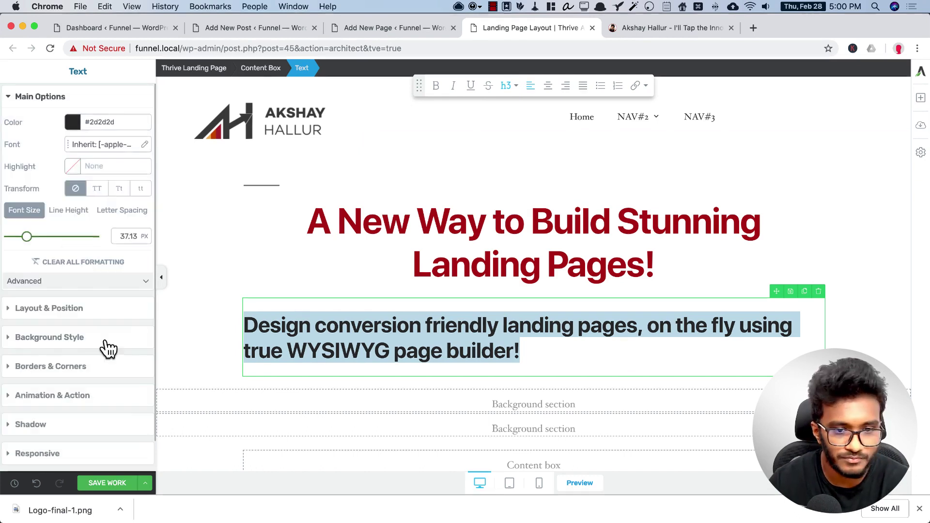
pyautogui.click(88, 310)
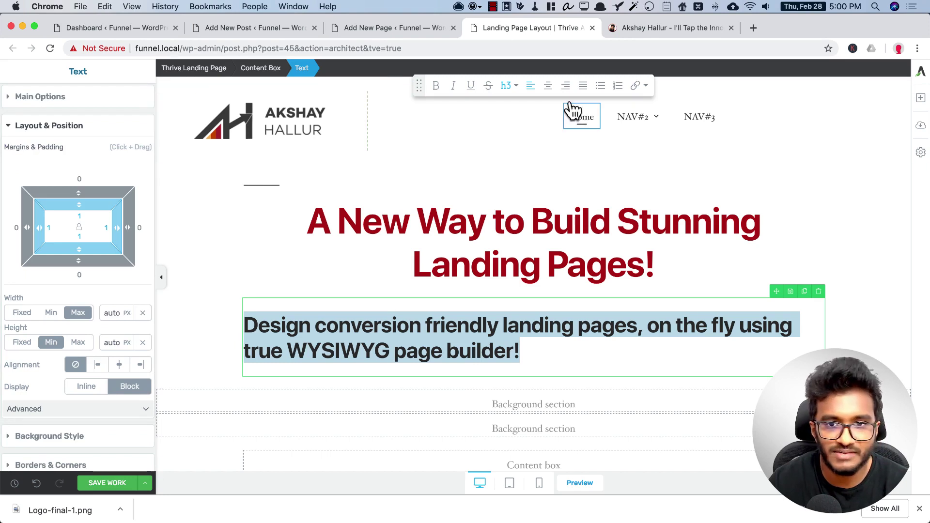
pyautogui.click(548, 89)
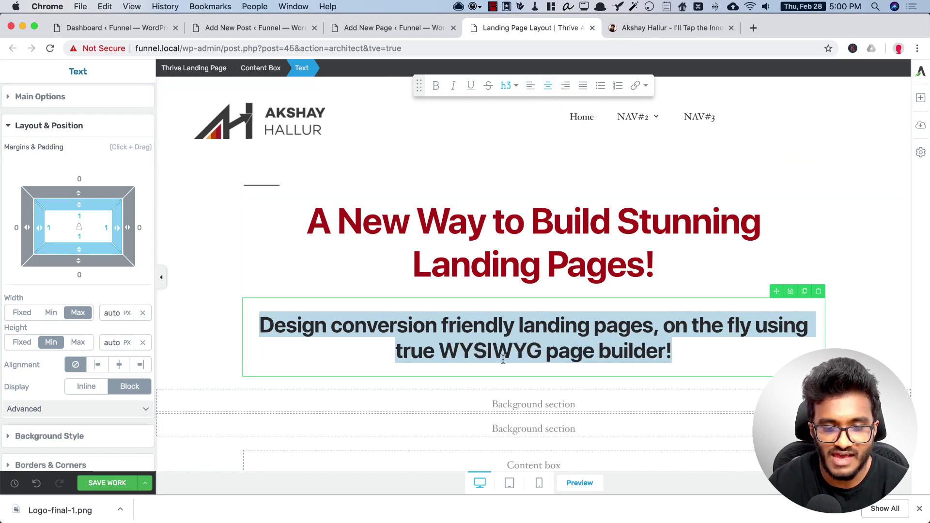
# - Try the Heading 4 format on the subheadline and return it to Heading 3
pyautogui.click(510, 86)
pyautogui.click(523, 174)
pyautogui.click(509, 86)
pyautogui.click(523, 140)
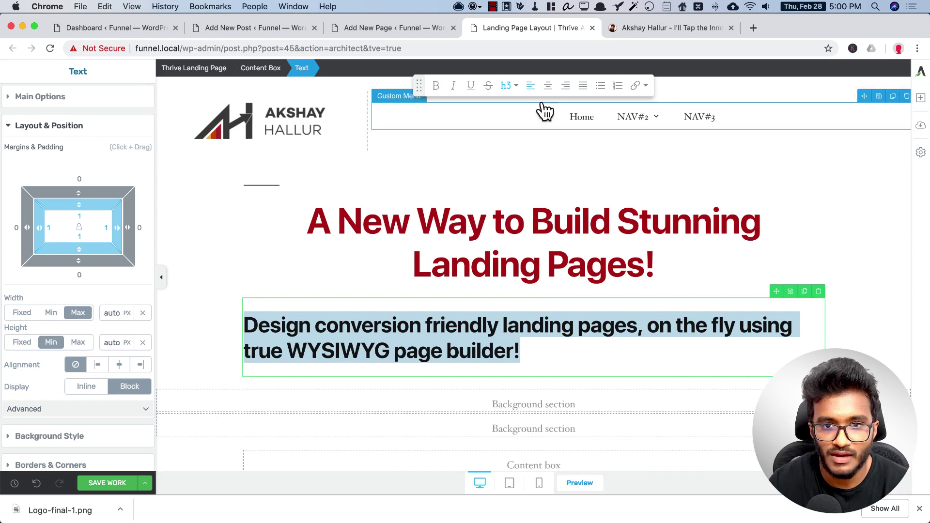
# - Center the Heading 3 subheadline and deselect it
pyautogui.click(548, 86)
pyautogui.press('Escape')
# - Add a video element to the first background section below the subheadline
pyautogui.scroll(-2, 503, 317)
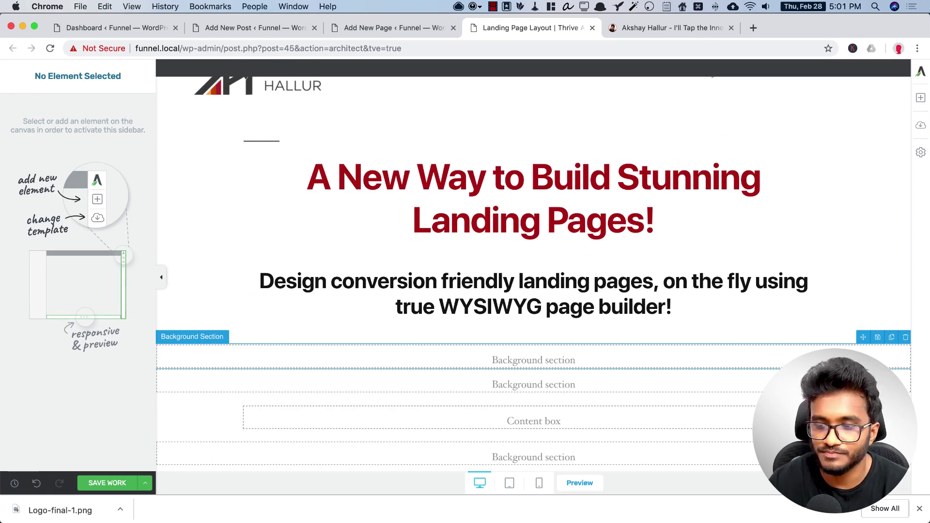
pyautogui.click(920, 97)
pyautogui.write('v')
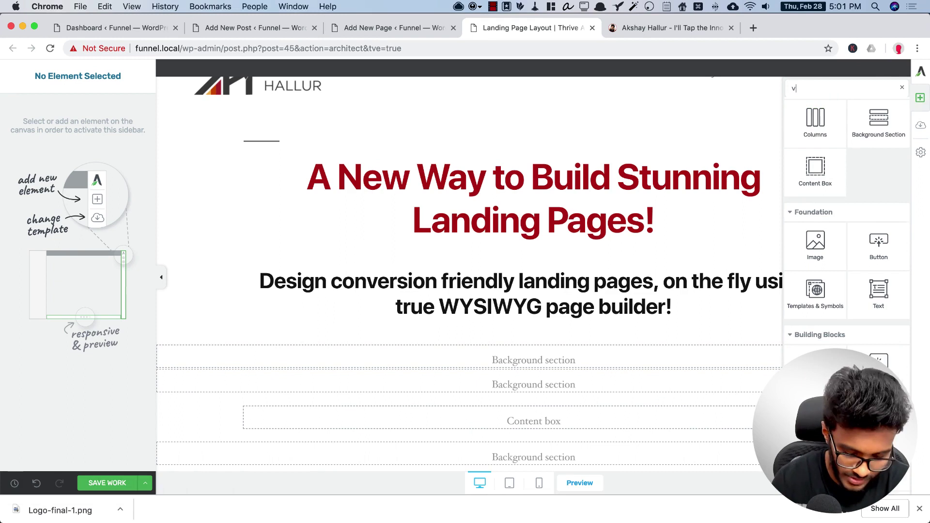
pyautogui.write('ideo')
pyautogui.moveTo(815, 189); pyautogui.dragTo(551, 359)
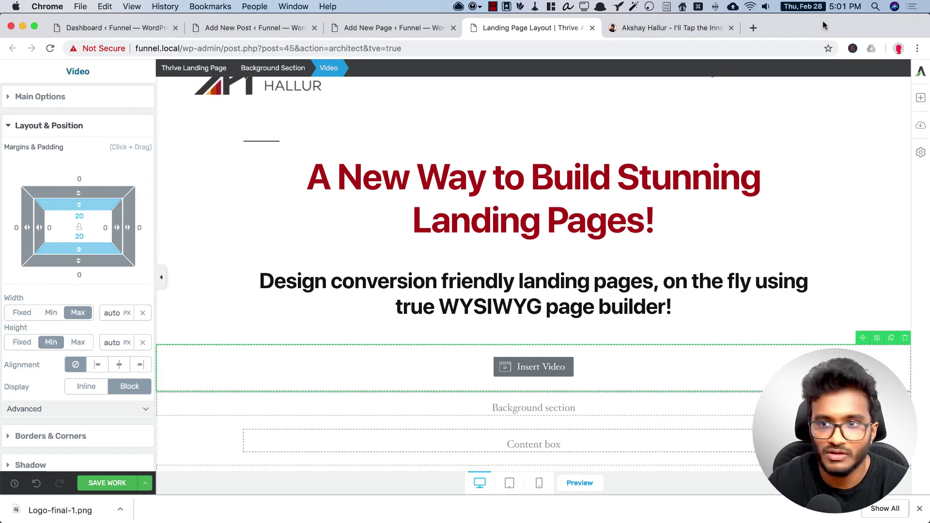
# - Search Google in a new tab for Thrive Architect plus the author's name, copy a video result's link, and return to the landing page editor
pyautogui.click(753, 28)
pyautogui.write('Thrive Architect Akshay Hallur')
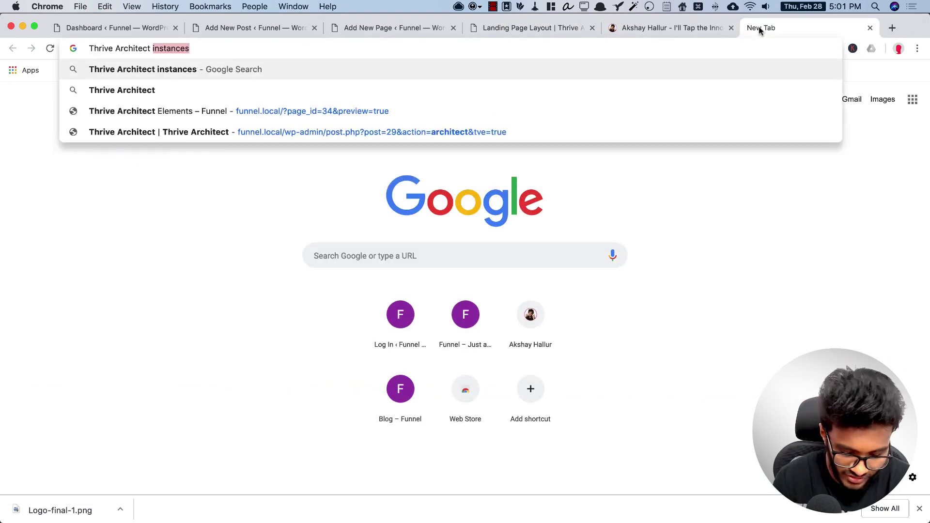
pyautogui.press('Return')
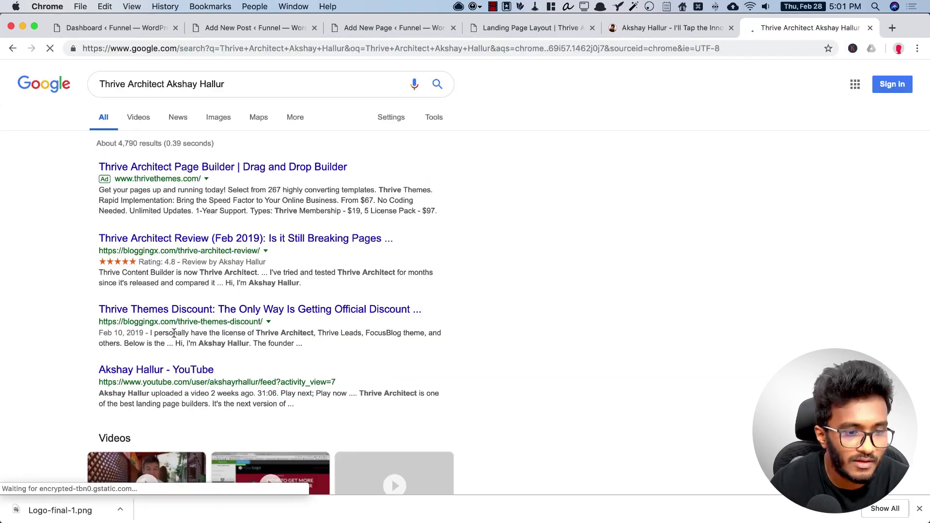
pyautogui.scroll(-7, 181, 341)
pyautogui.rightClick(265, 204)
pyautogui.click(291, 269)
pyautogui.click(635, 28)
pyautogui.click(548, 25)
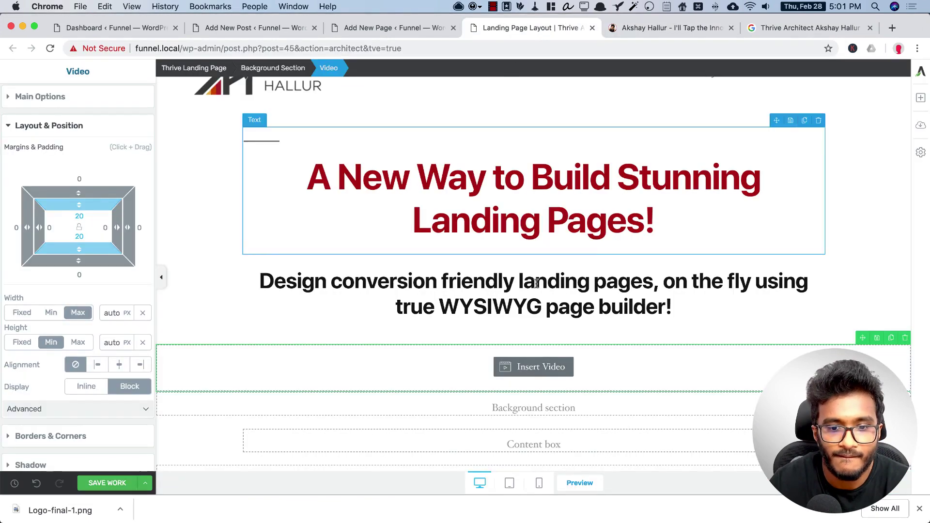
# - Set the video element's source URL to the copied YouTube link of the Thrive Architect review
pyautogui.click(7, 97)
pyautogui.click(76, 156)
pyautogui.write('https://www.youtube.com/watch?v=1GYD5N3yfkU')
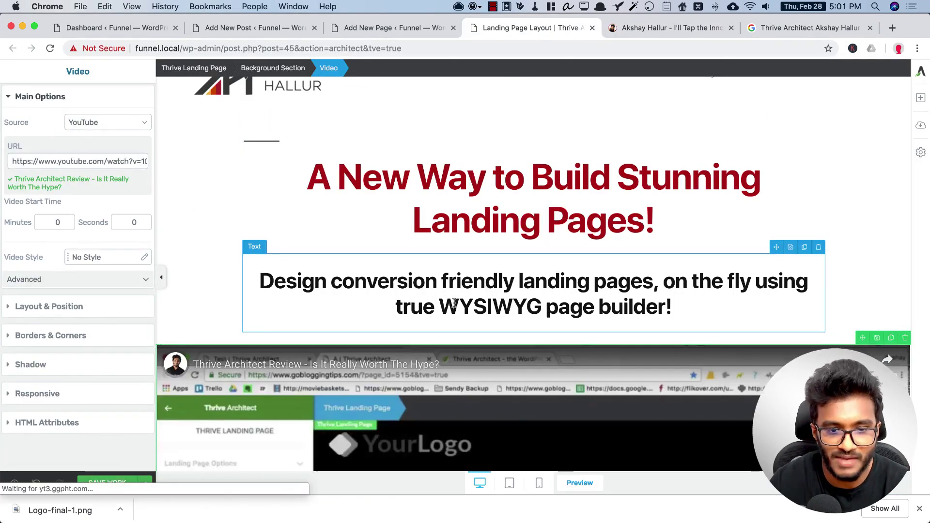
pyautogui.scroll(3, 575, 325)
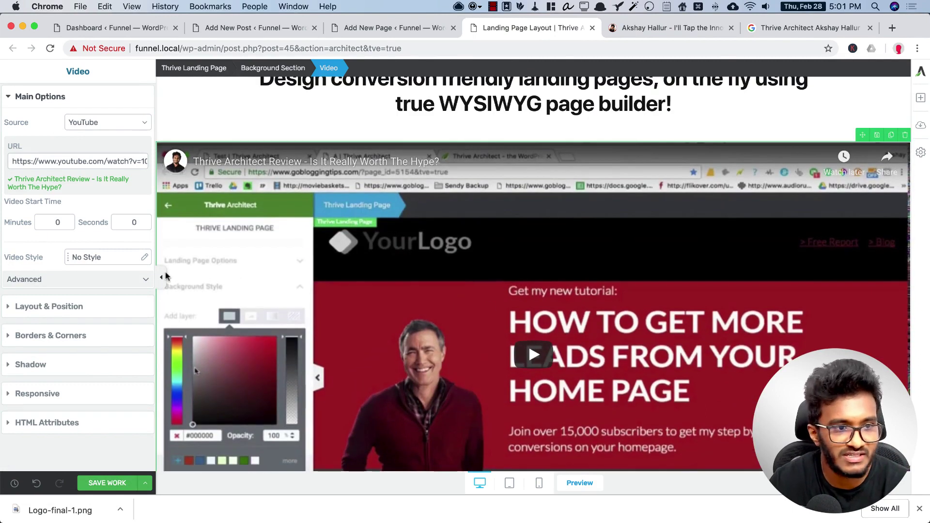
# - Give the embedded video a fixed width of 939 px
pyautogui.click(106, 306)
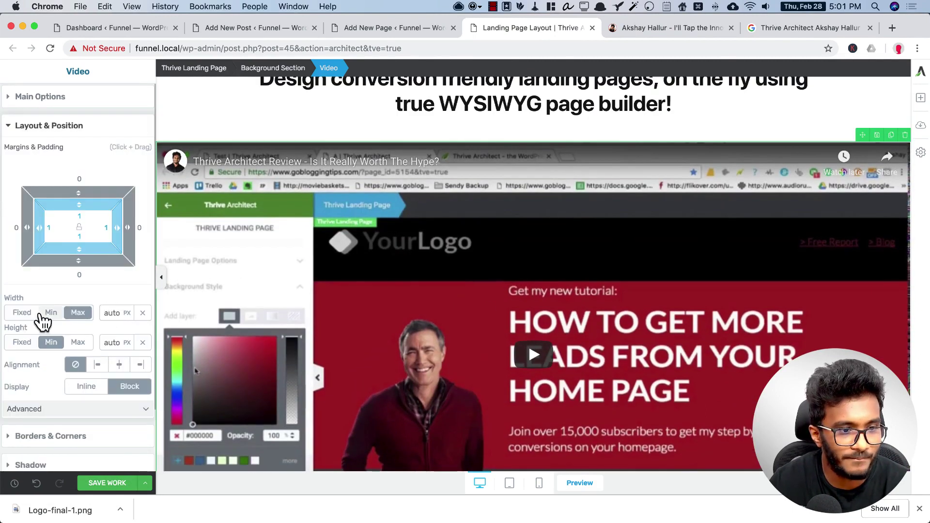
pyautogui.click(24, 314)
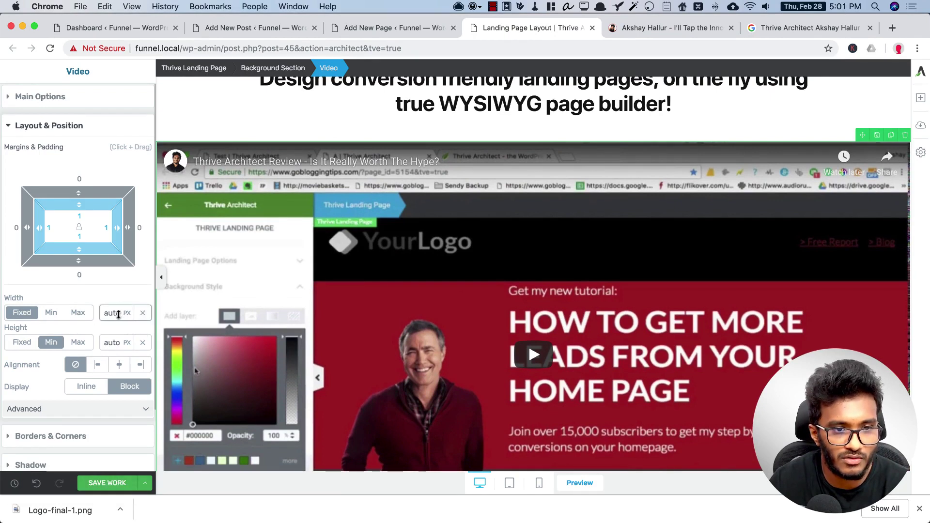
pyautogui.moveTo(119, 314); pyautogui.dragTo(102, 522)
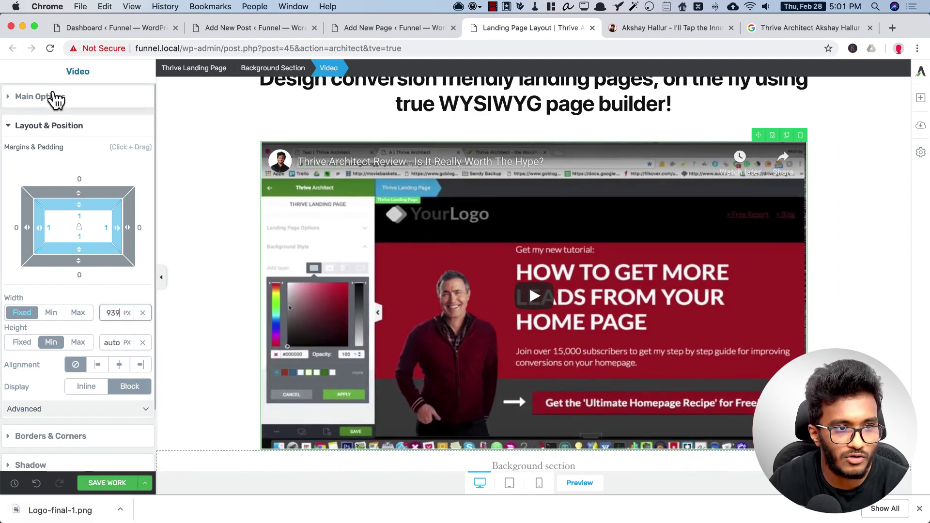
pyautogui.scroll(5, 259, 247)
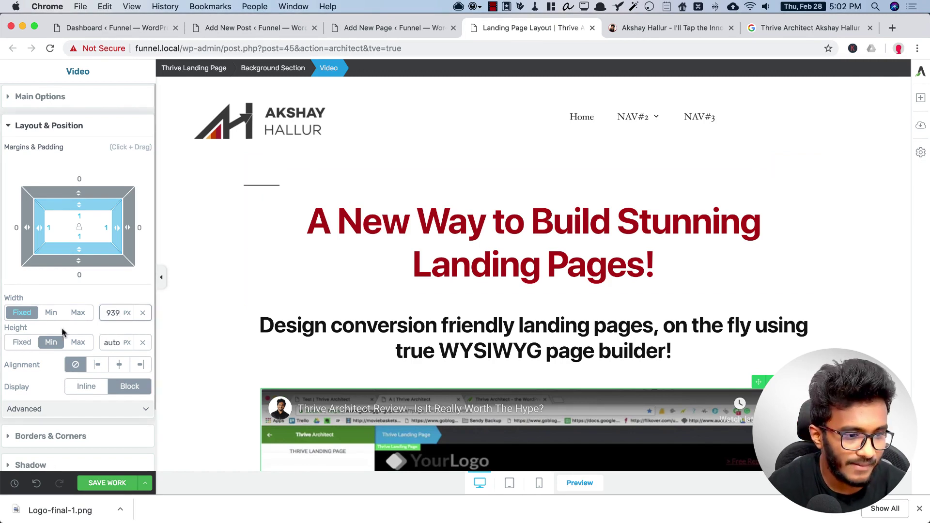
pyautogui.click(49, 100)
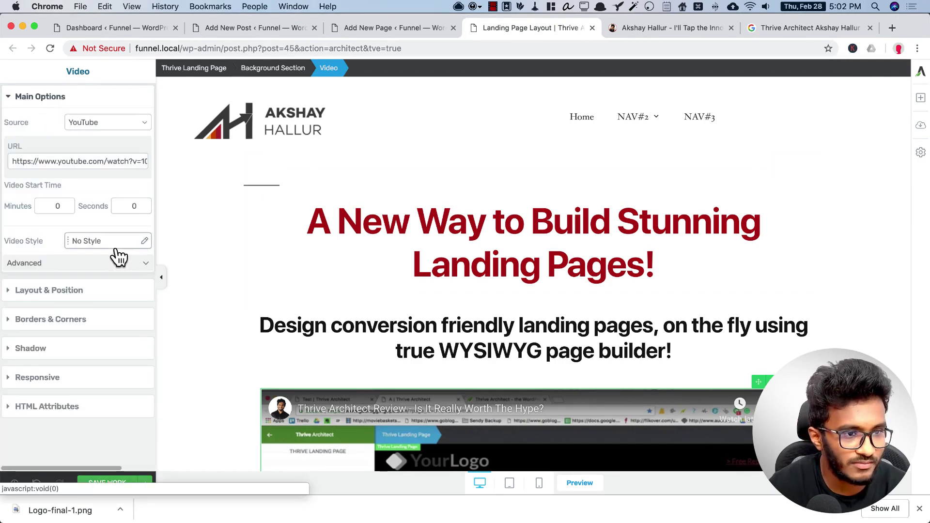
# - Search the elements for "call" and add a Call to Action element to the background section below the video
pyautogui.scroll(-3, 557, 292)
pyautogui.scroll(-3, 557, 292)
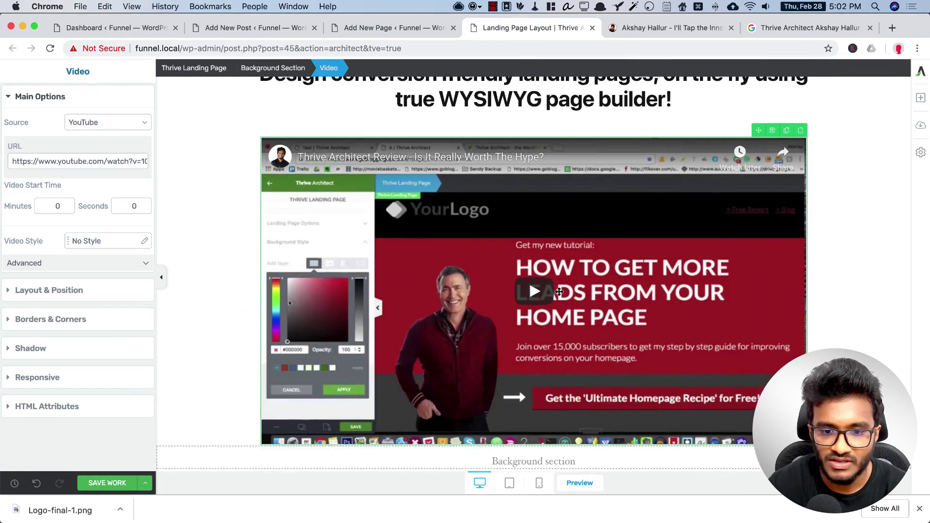
pyautogui.scroll(3, 484, 281)
pyautogui.scroll(-3, 428, 271)
pyautogui.scroll(-3, 427, 271)
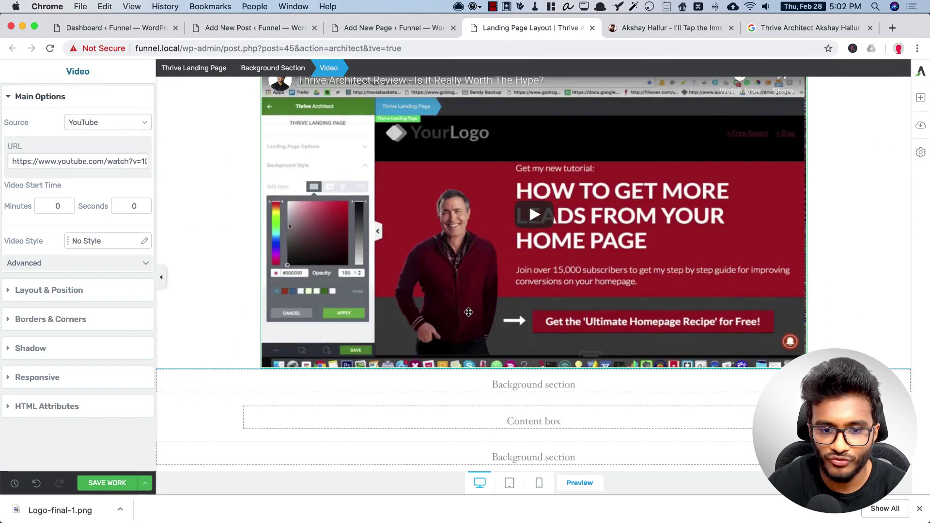
pyautogui.click(920, 99)
pyautogui.write('ca')
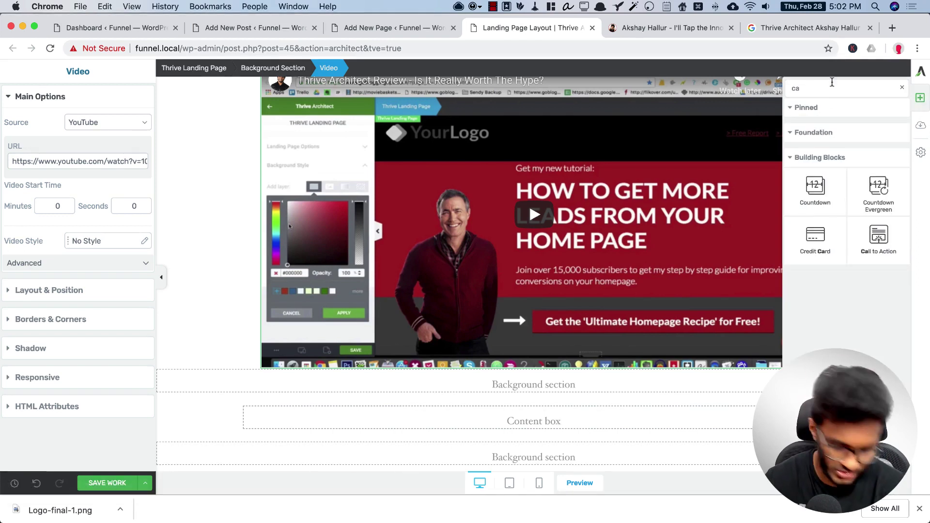
pyautogui.write('ll')
pyautogui.moveTo(815, 190); pyautogui.dragTo(538, 362)
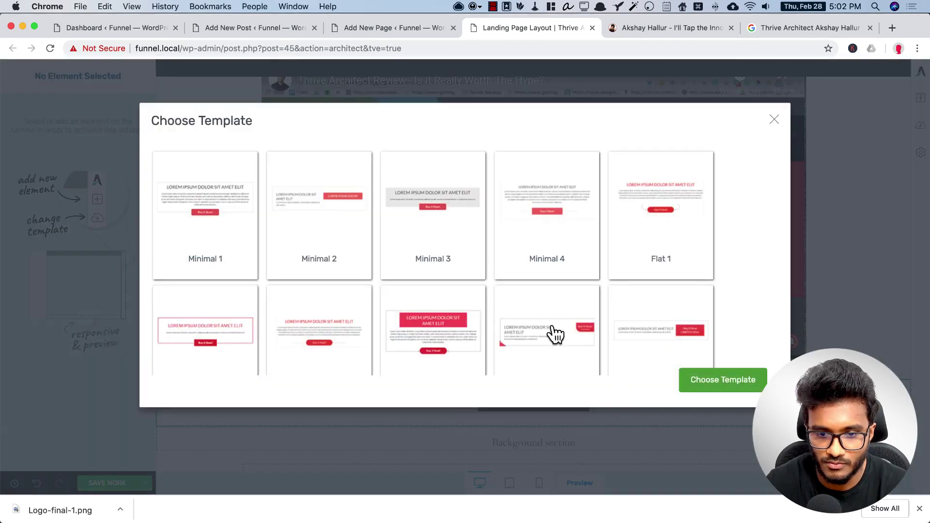
# - Choose the Flat 1 template for the Call to Action element
pyautogui.scroll(-3, 696, 229)
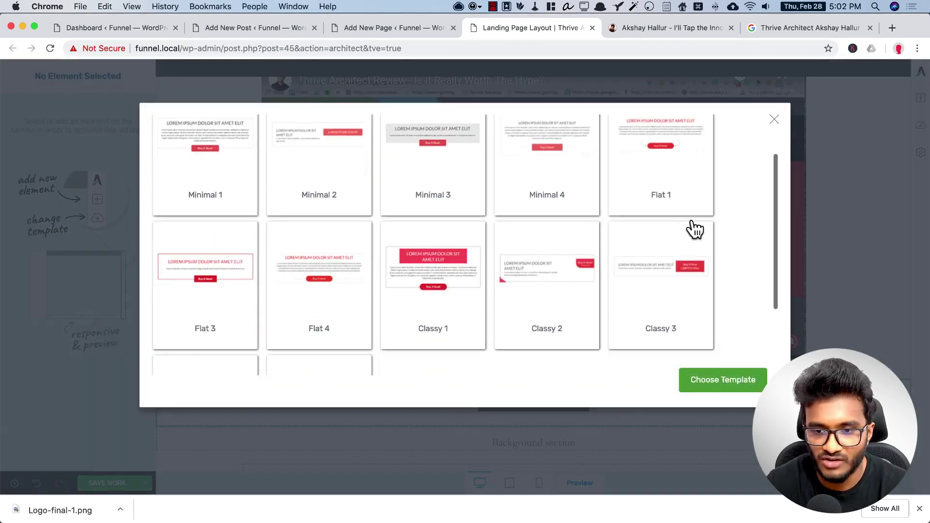
pyautogui.scroll(-2, 499, 332)
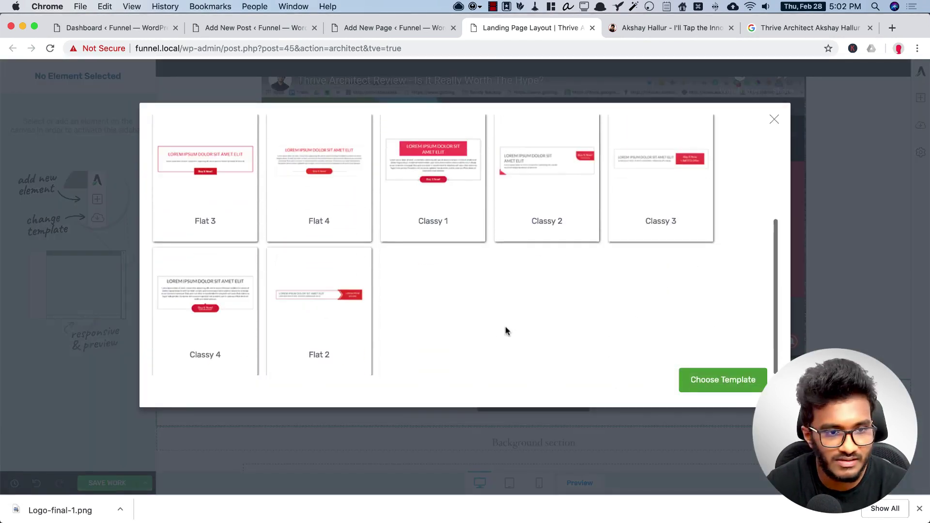
pyautogui.scroll(5, 505, 331)
pyautogui.click(664, 219)
pyautogui.click(705, 379)
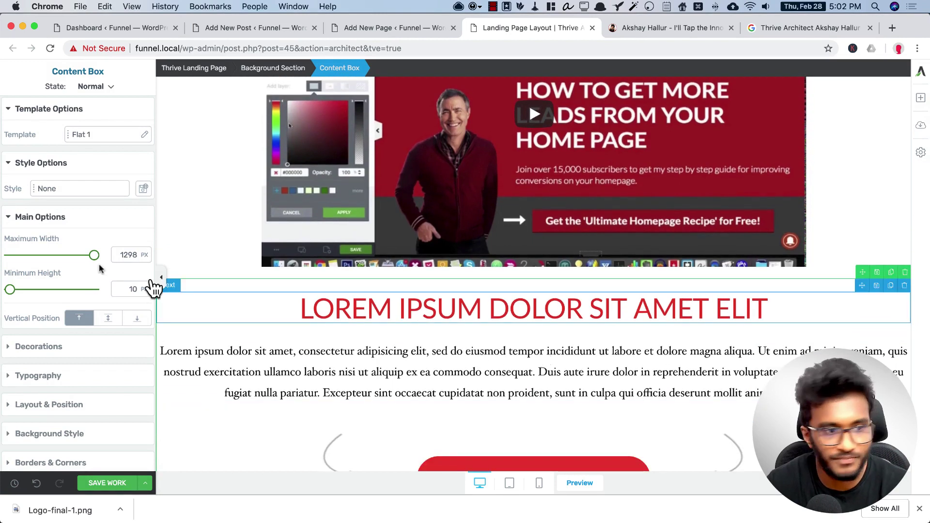
# - Try a left and right padding of 37 px on the call-to-action content box
pyautogui.scroll(-3, 77, 282)
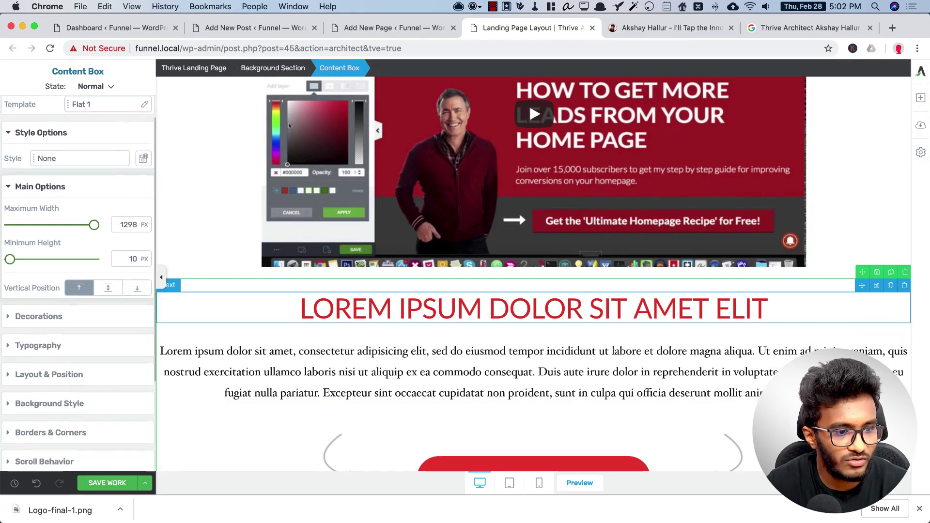
pyautogui.click(65, 345)
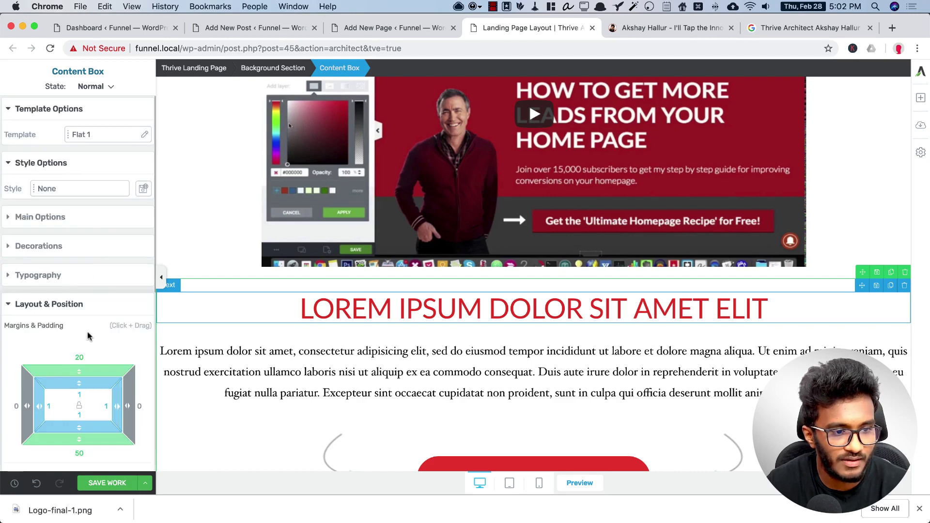
pyautogui.scroll(-2, 499, 351)
pyautogui.scroll(6, 835, 318)
pyautogui.scroll(-5, 458, 326)
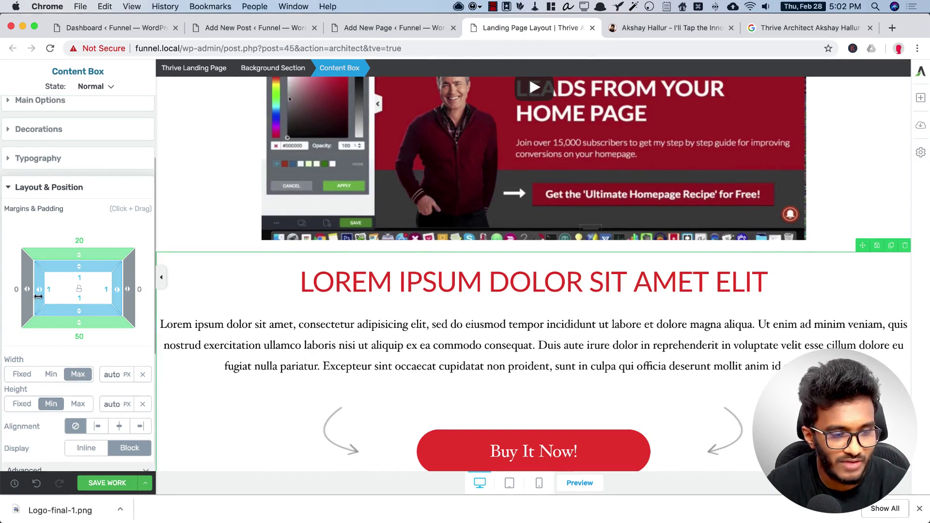
pyautogui.moveTo(38, 296); pyautogui.dragTo(127, 293)
pyautogui.scroll(10, 712, 286)
pyautogui.scroll(-10, 708, 286)
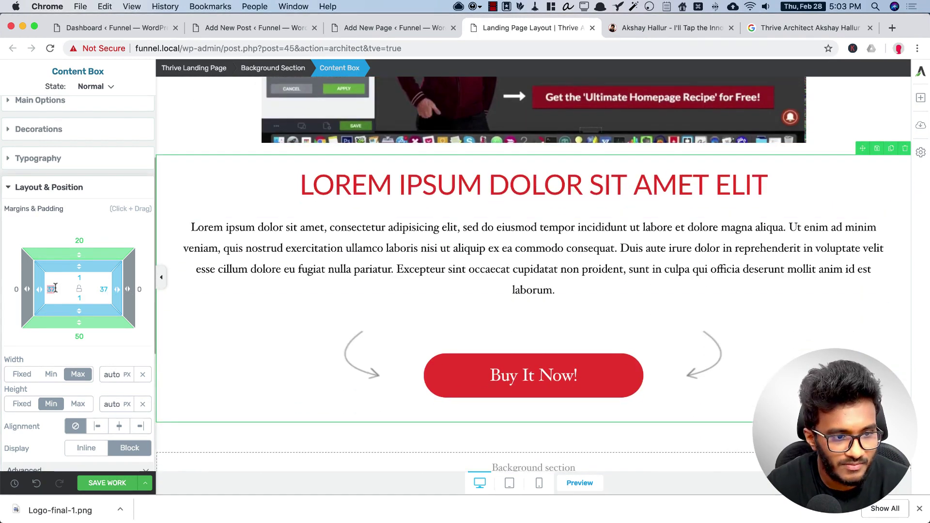
# - Try a left and right padding of 50 px on the call-to-action content box
pyautogui.write('50')
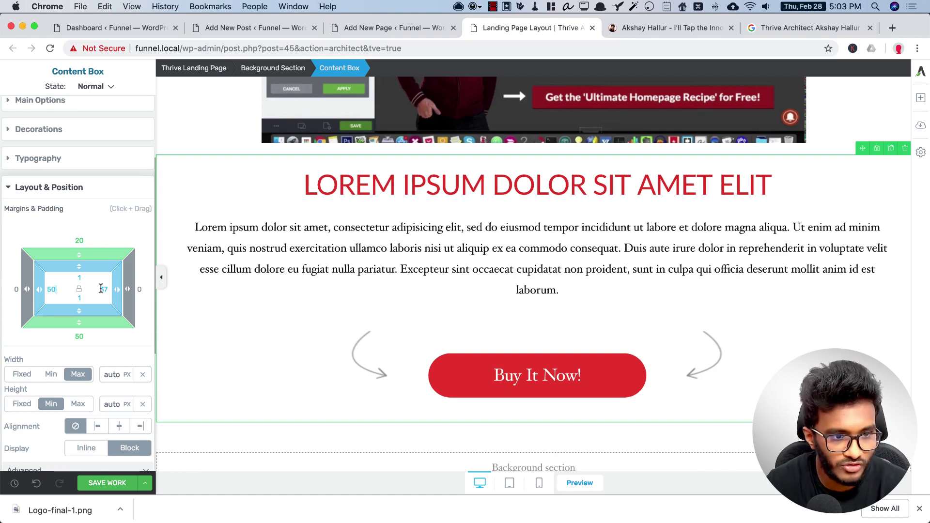
pyautogui.write('50')
pyautogui.scroll(5, 280, 312)
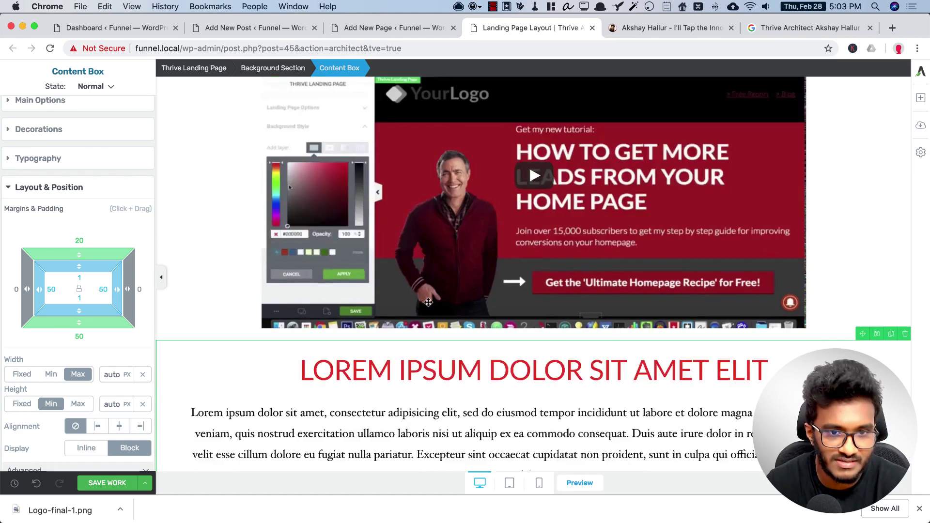
pyautogui.scroll(-5, 426, 221)
# - Set the call-to-action content box's left and right padding to 70 px and check it against the rest of the page
pyautogui.click(51, 289)
pyautogui.press('super+a')
pyautogui.write('70')
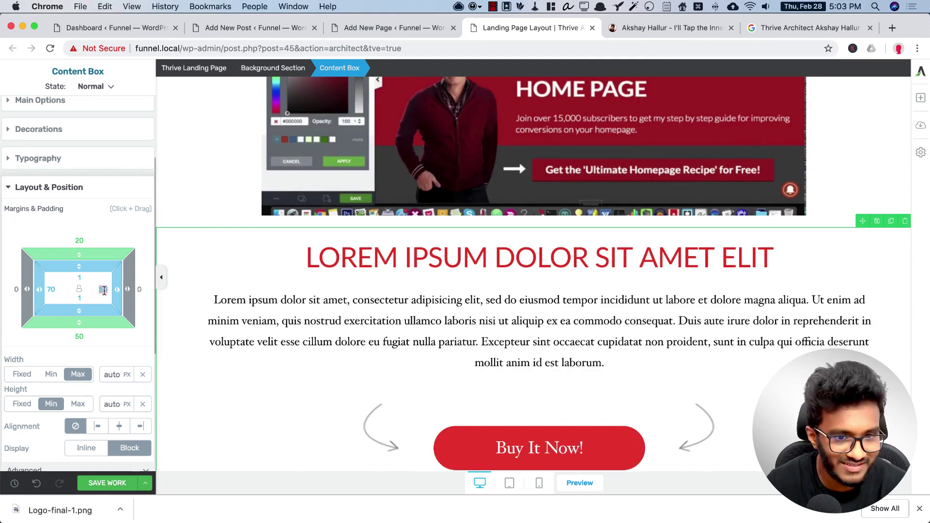
pyautogui.write('70')
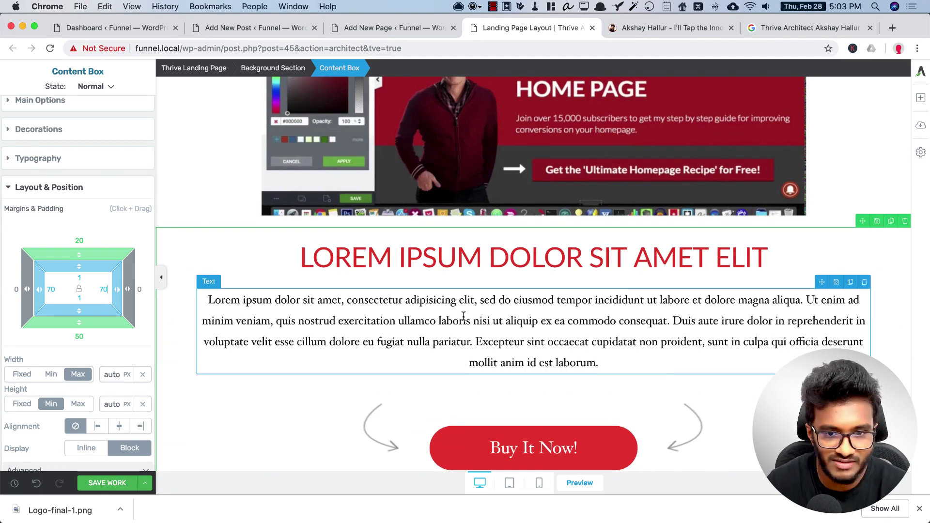
pyautogui.scroll(10, 464, 316)
pyautogui.scroll(-11, 462, 317)
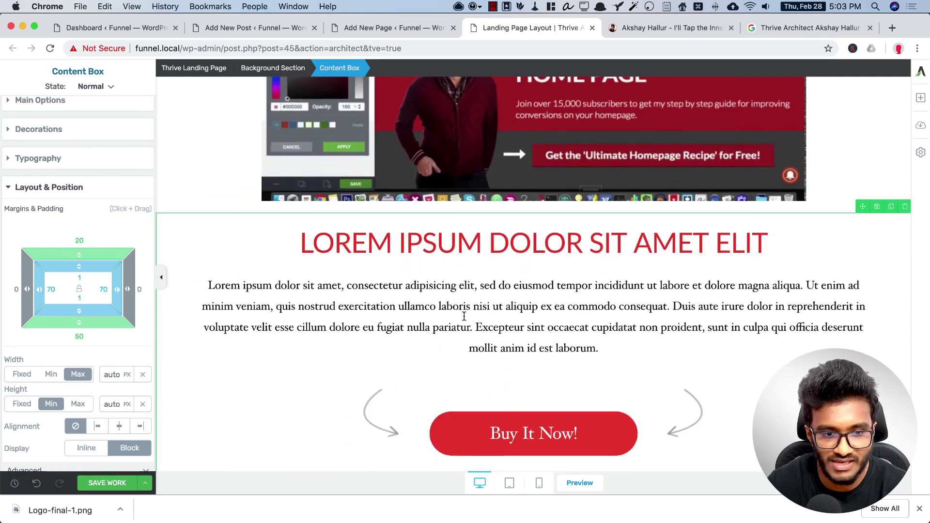
pyautogui.scroll(10, 471, 329)
pyautogui.scroll(-9, 504, 296)
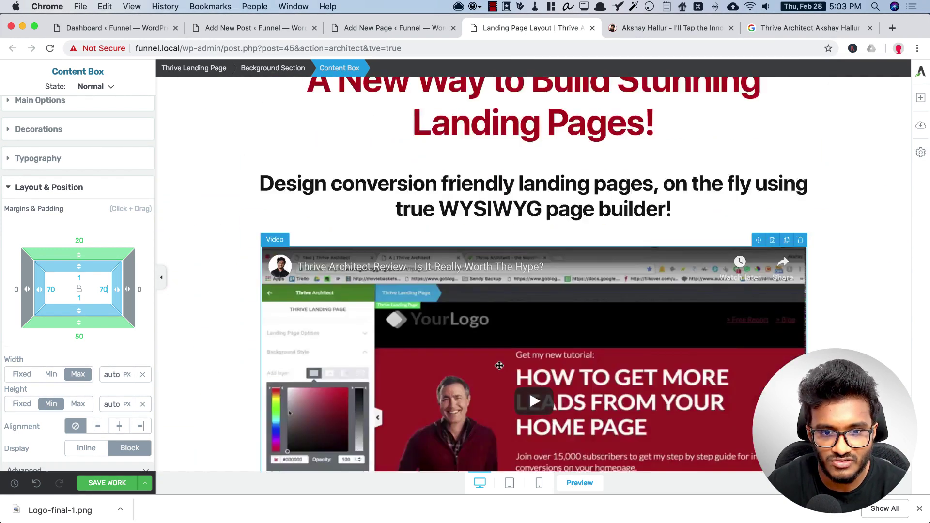
# - Replace the call-to-action heading's placeholder text with "LIMITED TIME OFFER"
pyautogui.tripleClick(517, 277)
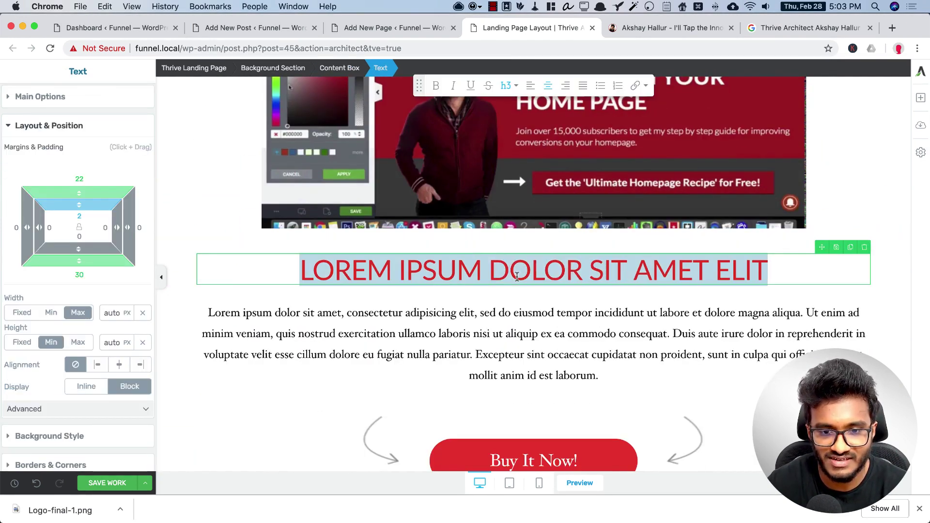
pyautogui.write('Limit')
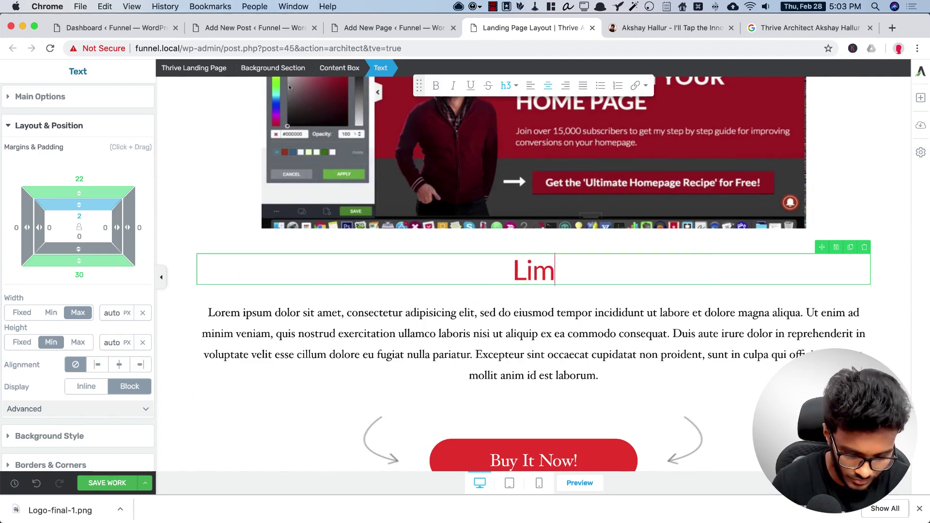
pyautogui.press('BackSpace')
pyautogui.press('BackSpace')
pyautogui.press('BackSpace')
pyautogui.press('BackSpace')
pyautogui.press('BackSpace')
pyautogui.write('LIMI')
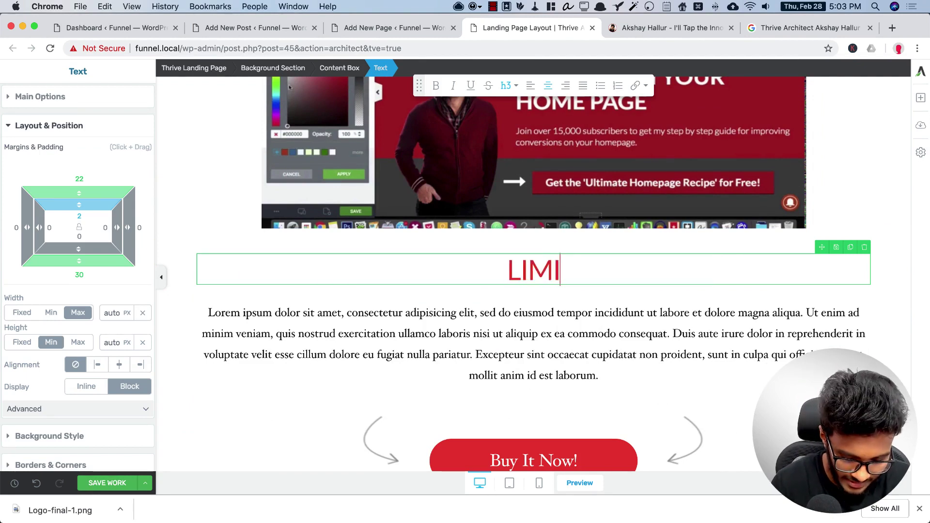
pyautogui.write('TED TIME OFFER')
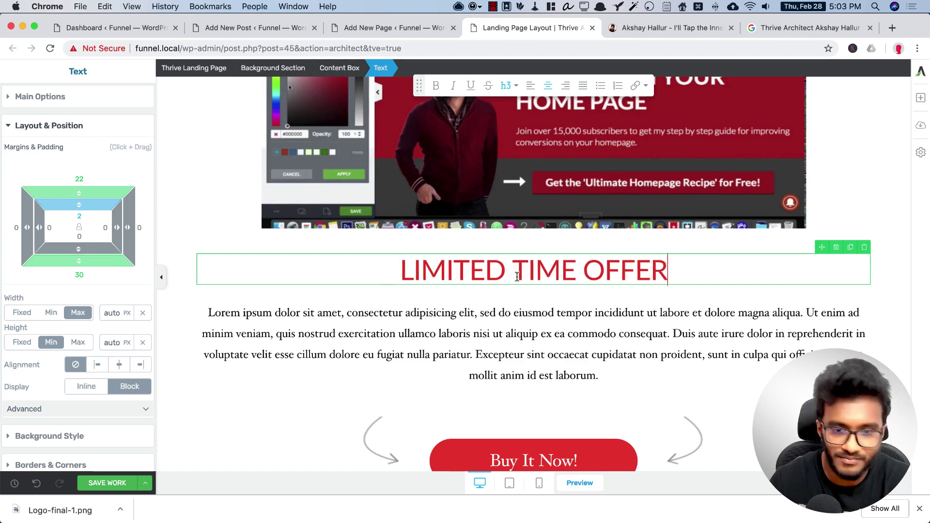
# - Set the "LIMITED TIME OFFER" heading's text color to #b21212 to match the main headline
pyautogui.scroll(-3, 581, 409)
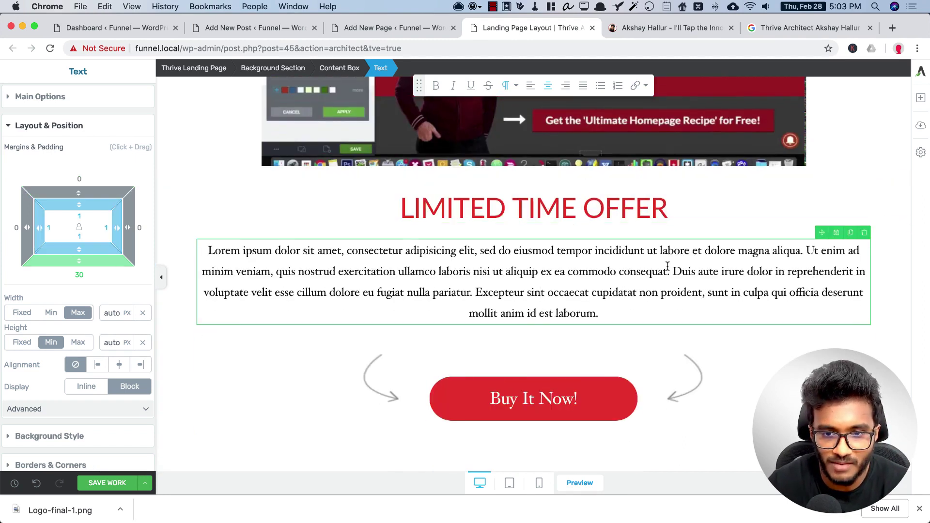
pyautogui.scroll(10, 575, 281)
pyautogui.scroll(5, 576, 281)
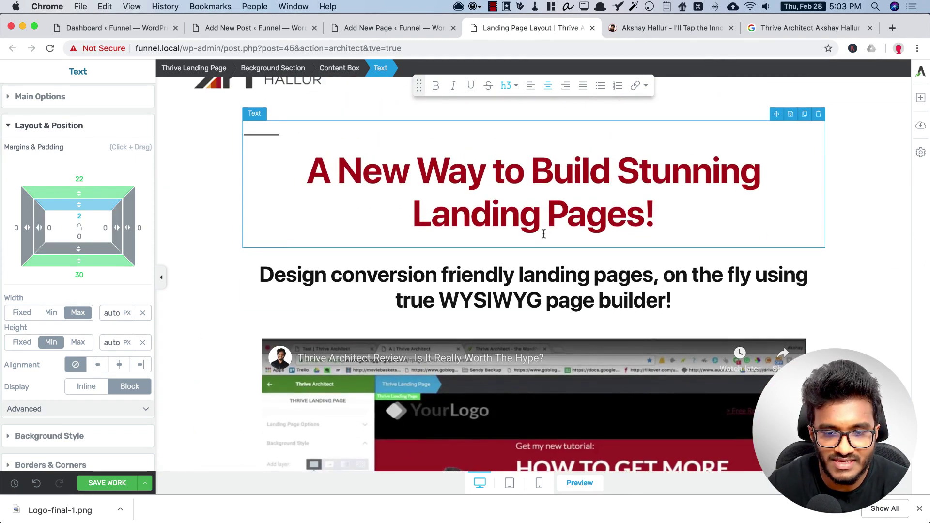
pyautogui.scroll(2, 544, 234)
pyautogui.scroll(-10, 515, 343)
pyautogui.tripleClick(516, 343)
pyautogui.click(27, 98)
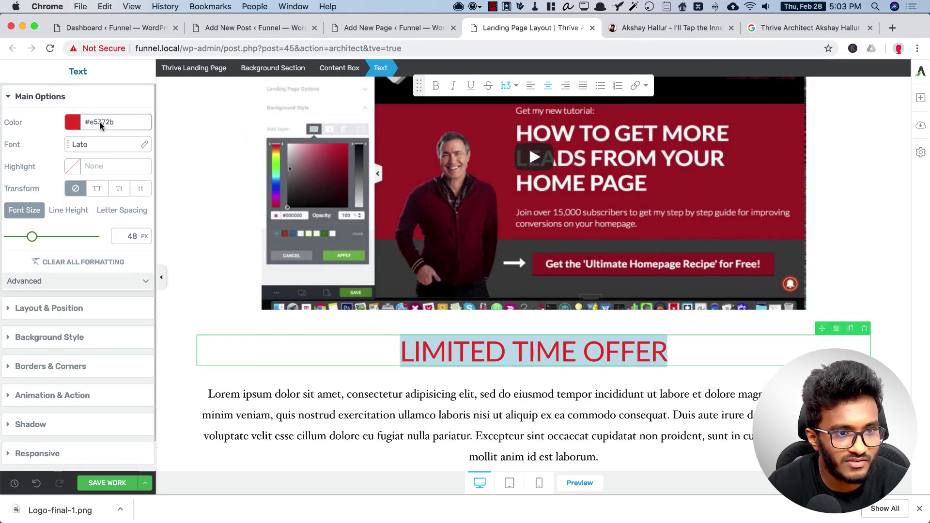
pyautogui.click(101, 125)
pyautogui.tripleClick(71, 278)
pyautogui.write('#')
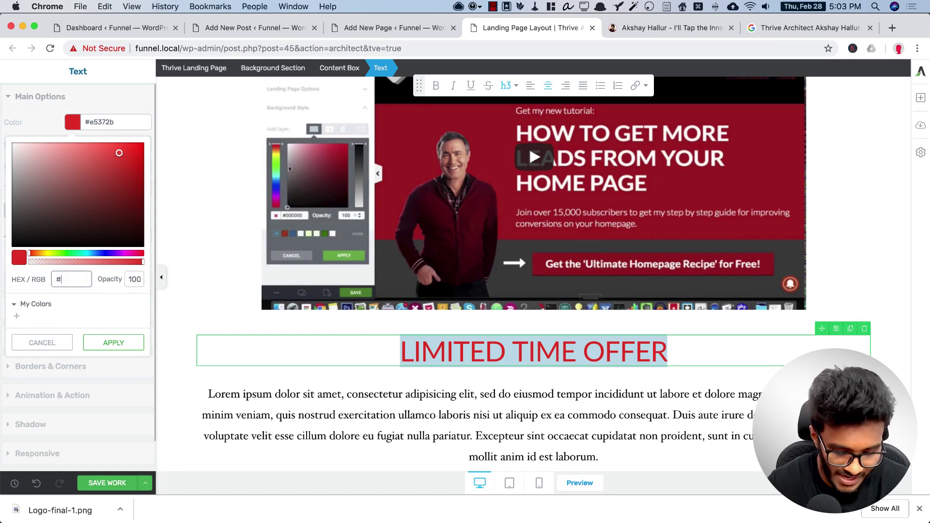
pyautogui.write('b21212')
# - Add an exclamation mark to the end of the "LIMITED TIME OFFER" heading and apply the chosen text color
pyautogui.click(693, 357)
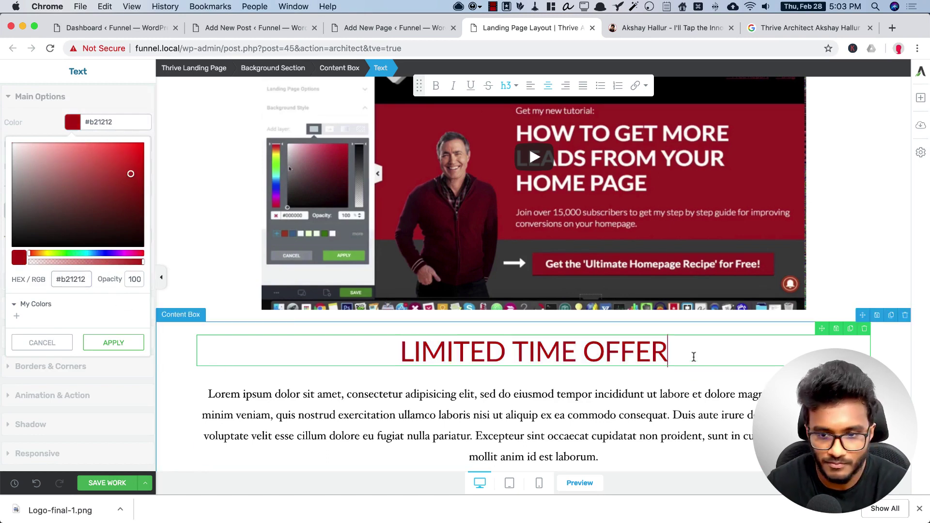
pyautogui.write('!')
pyautogui.press('super+a')
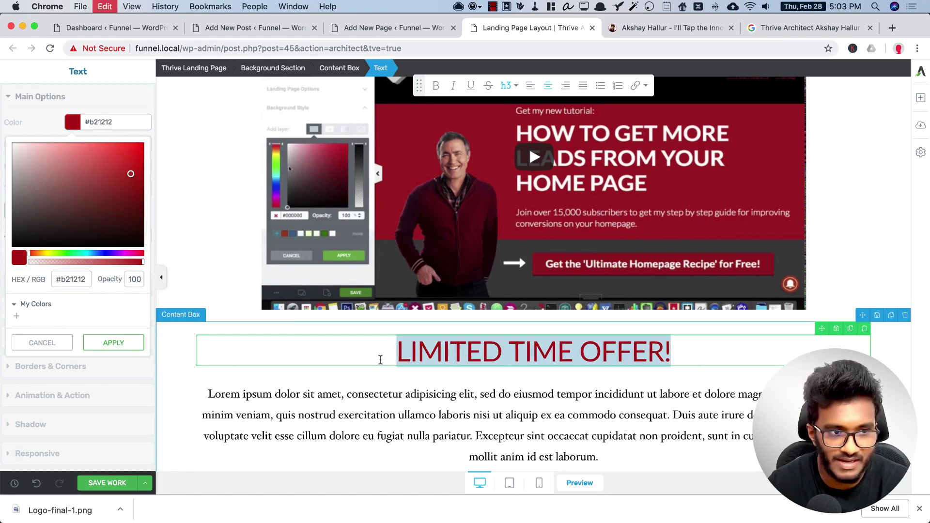
pyautogui.click(108, 343)
pyautogui.scroll(10, 550, 352)
pyautogui.scroll(1, 550, 351)
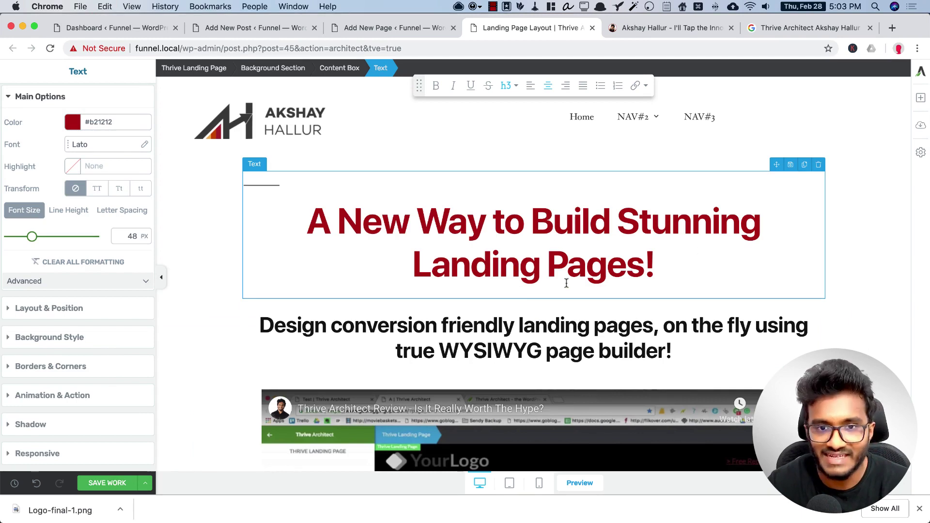
# - Set the call-to-action heading's transform to capitalize and retype its text as "Limited Time Offer!"
pyautogui.scroll(-10, 566, 283)
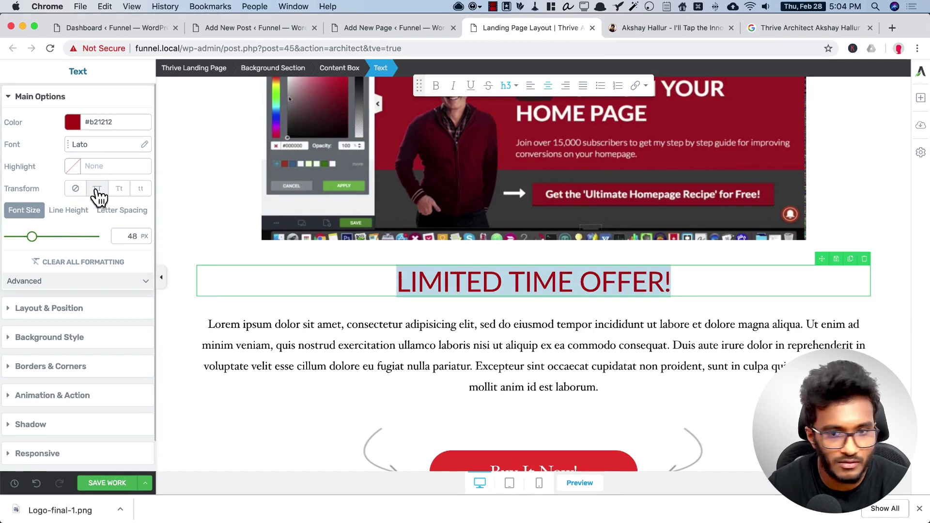
pyautogui.click(120, 188)
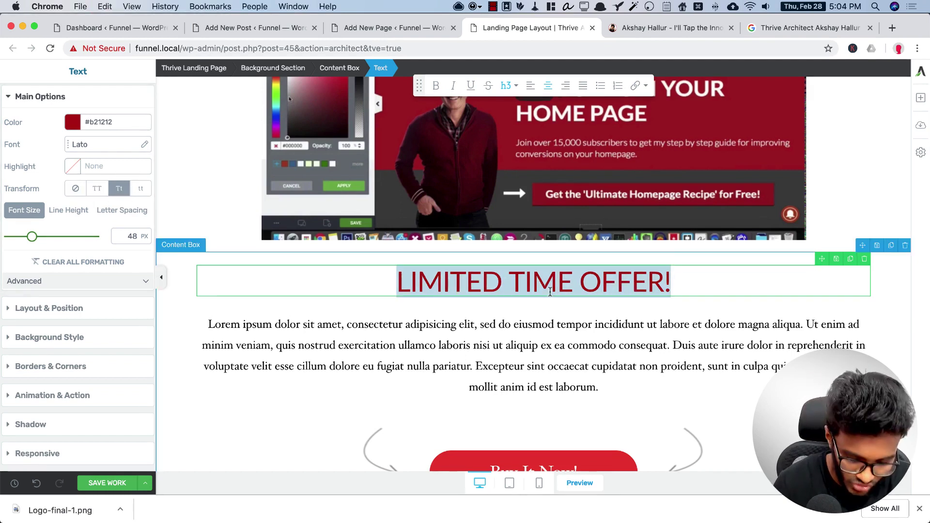
pyautogui.write('L')
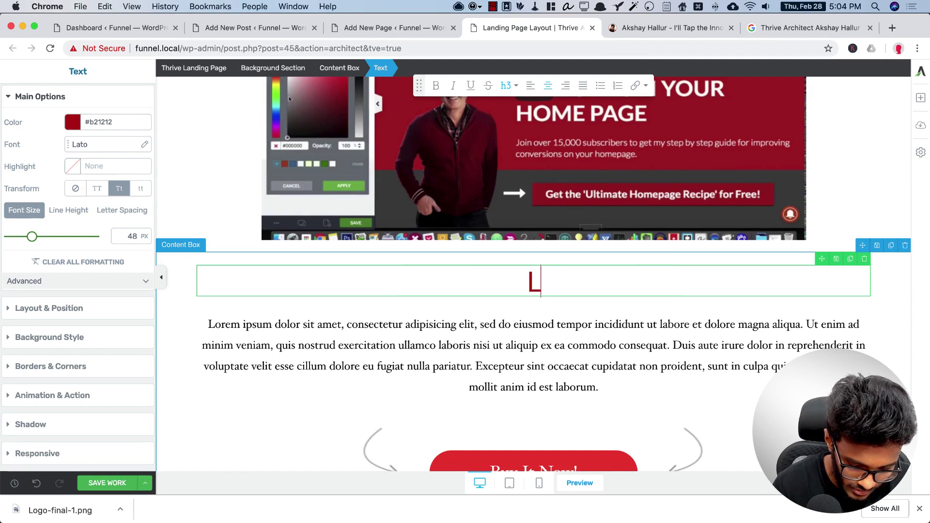
pyautogui.write('imited Time Offer!')
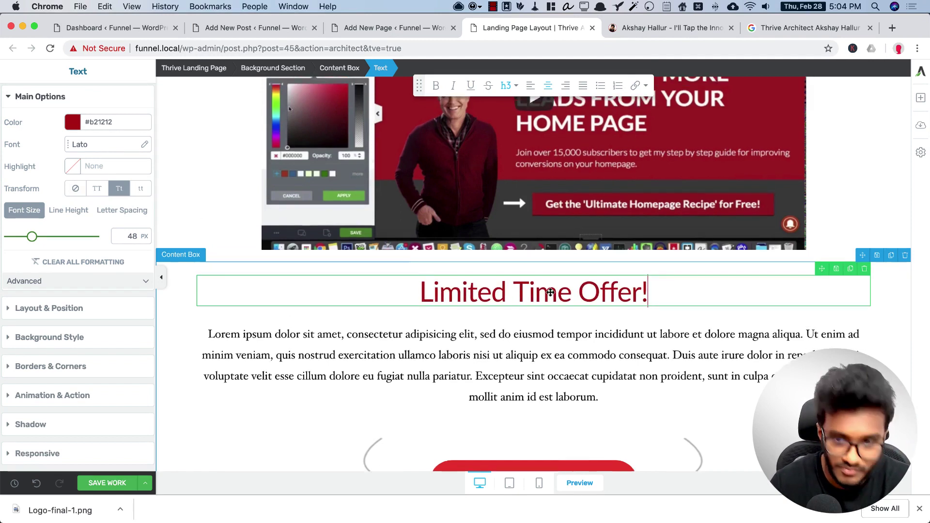
# - Try the lowercase and uppercase transforms on the "Limited Time Offer!" heading, returning it to capitalize
pyautogui.tripleClick(587, 309)
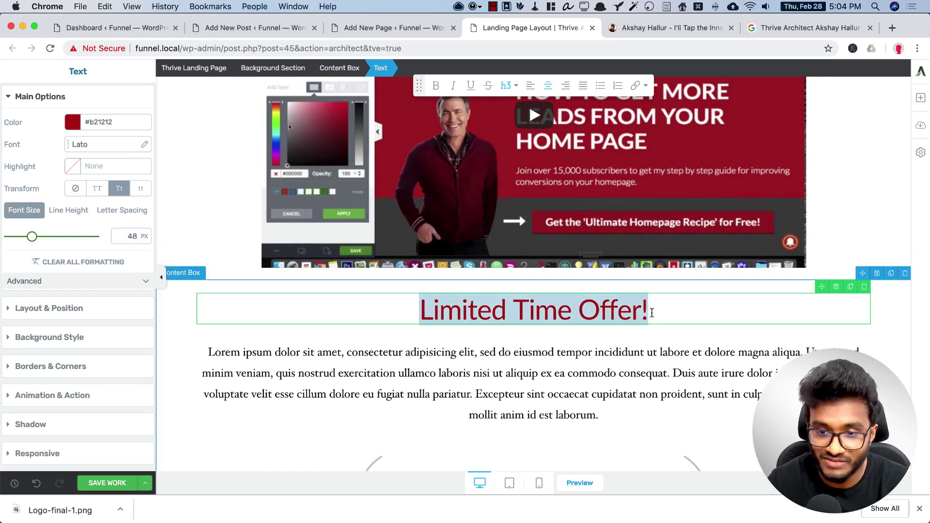
pyautogui.click(140, 190)
pyautogui.click(116, 194)
pyautogui.click(97, 193)
pyautogui.click(119, 193)
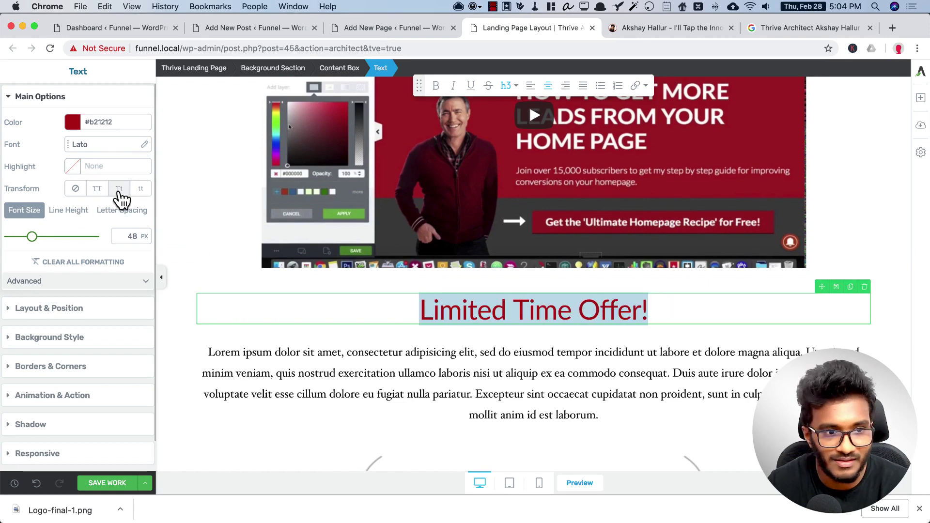
pyautogui.click(141, 190)
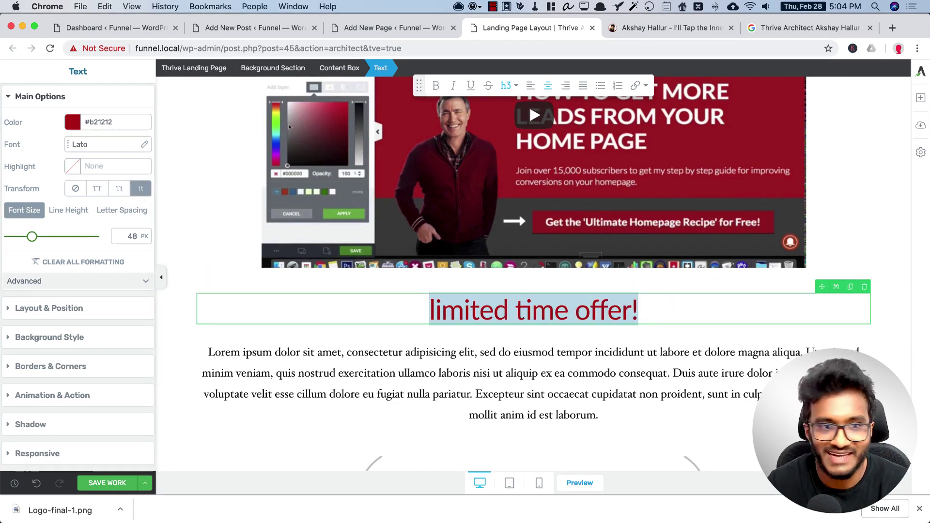
pyautogui.click(117, 193)
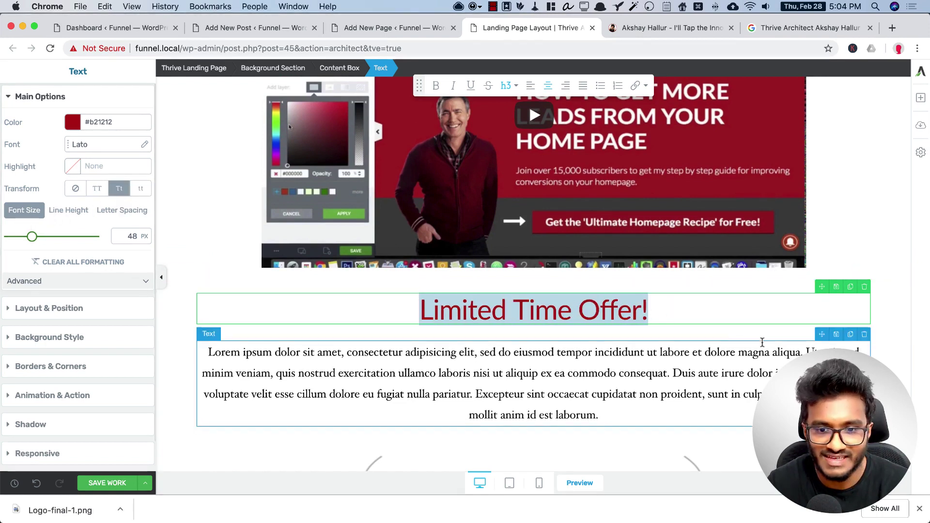
# - Select the "Buy It Now!" button and examine its style, size and link options
pyautogui.scroll(-3, 736, 332)
pyautogui.click(578, 371)
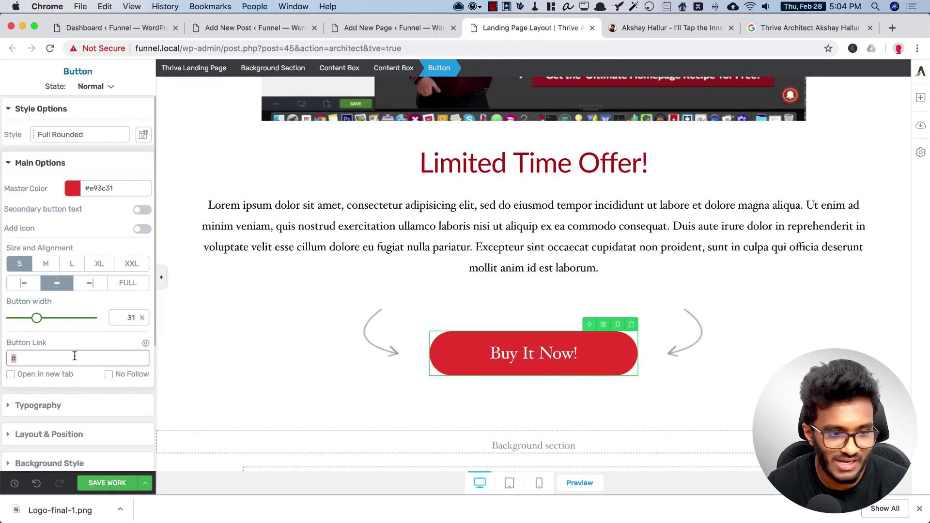
pyautogui.scroll(-2, 664, 359)
pyautogui.scroll(4, 667, 357)
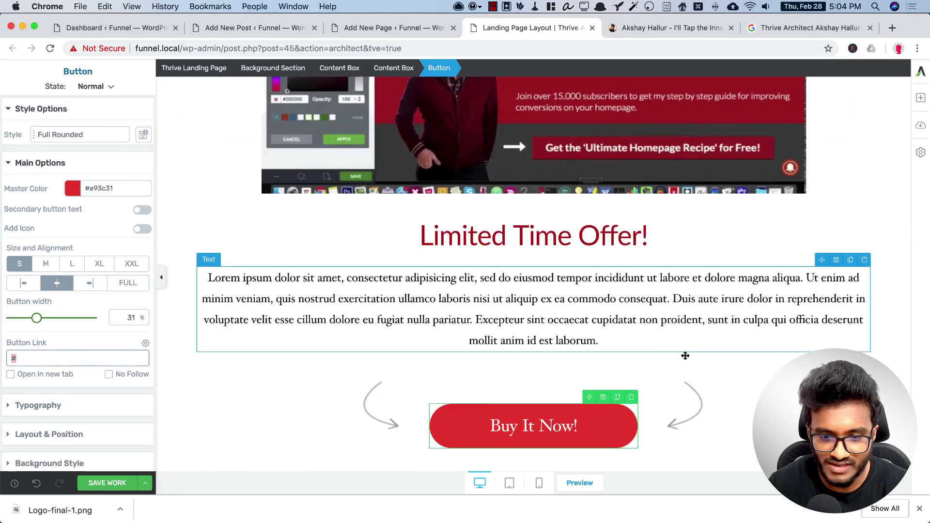
pyautogui.scroll(-3, 684, 356)
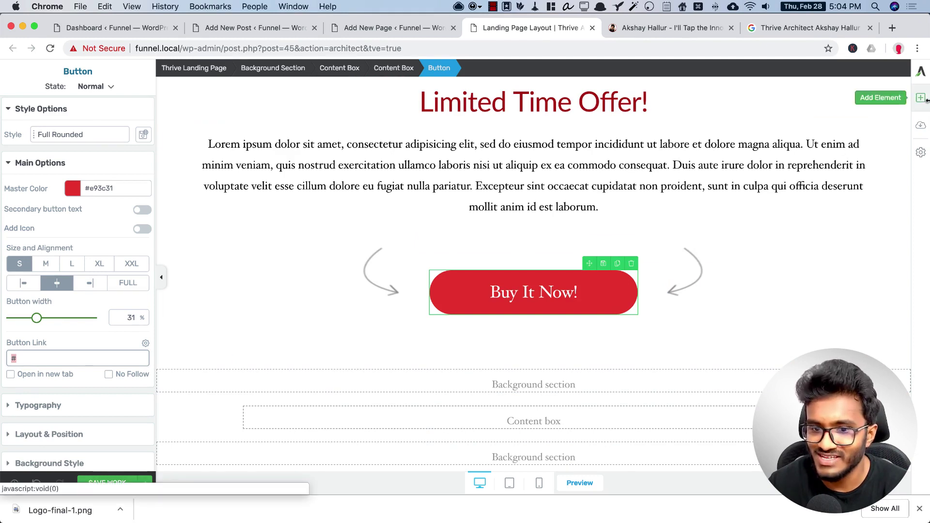
pyautogui.click(921, 98)
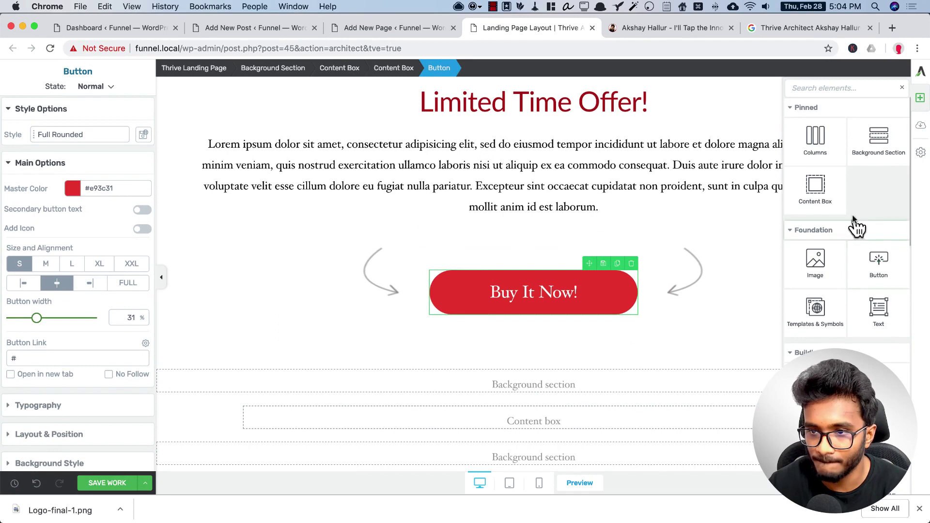
pyautogui.moveTo(878, 310); pyautogui.dragTo(881, 22)
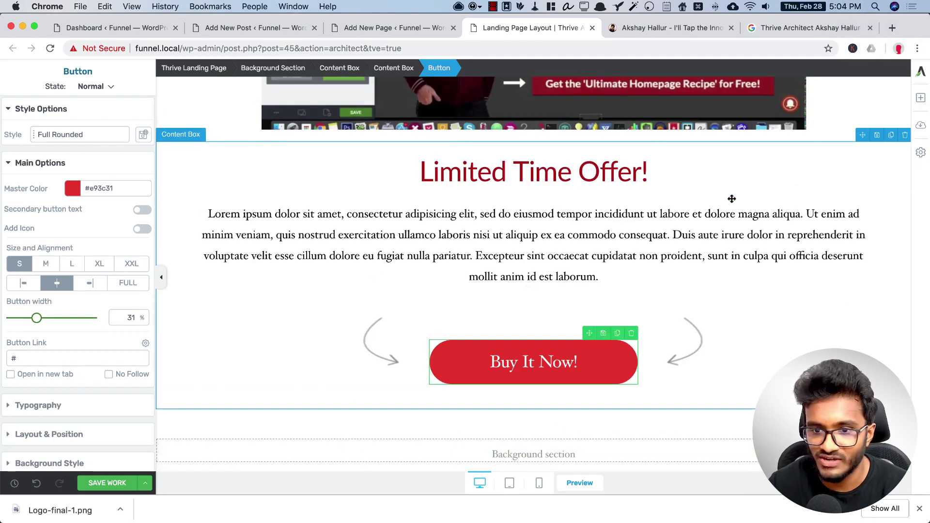
pyautogui.scroll(10, 731, 199)
pyautogui.scroll(-9, 721, 208)
# - Copy the "Limited Time Offer!" heading into the empty background section below the call-to-action box
pyautogui.click(712, 217)
pyautogui.scroll(-2, 678, 194)
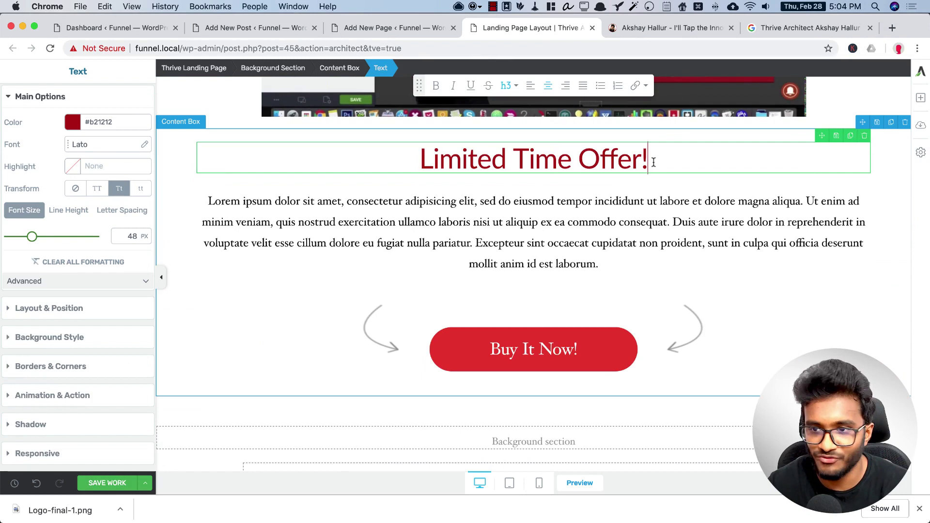
pyautogui.moveTo(823, 138); pyautogui.dragTo(659, 424)
pyautogui.scroll(2, 630, 339)
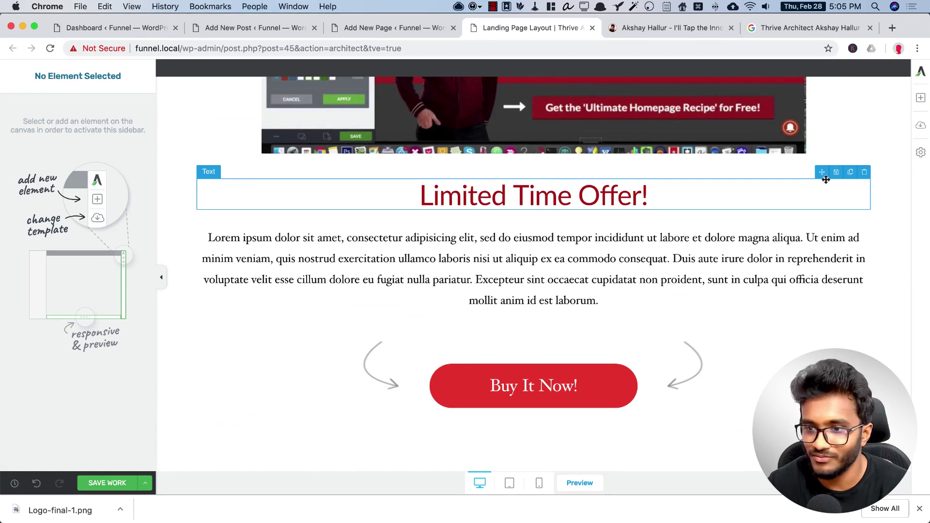
pyautogui.scroll(-5, 737, 280)
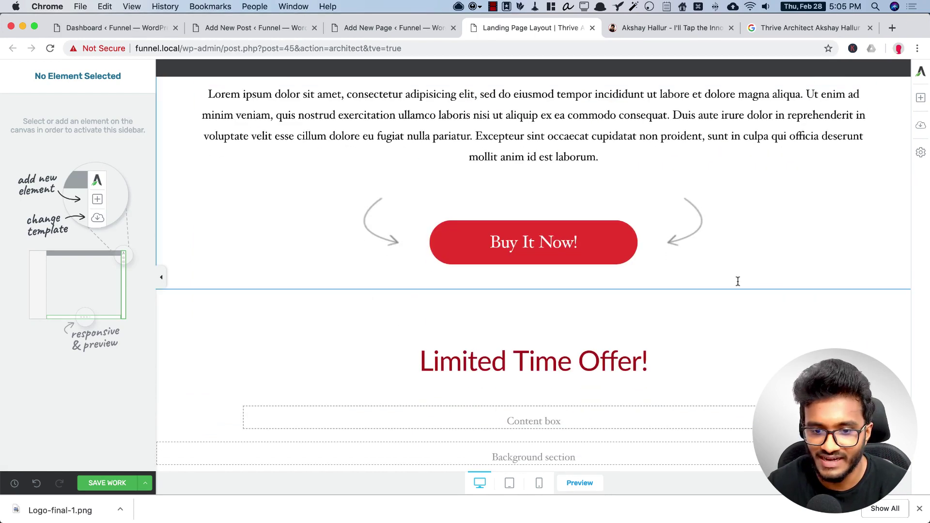
# - Replace the copied heading's text with "What Our Customers Say?" and check it against the section above
pyautogui.click(615, 371)
pyautogui.tripleClick(615, 370)
pyautogui.write('What Customers Say?')
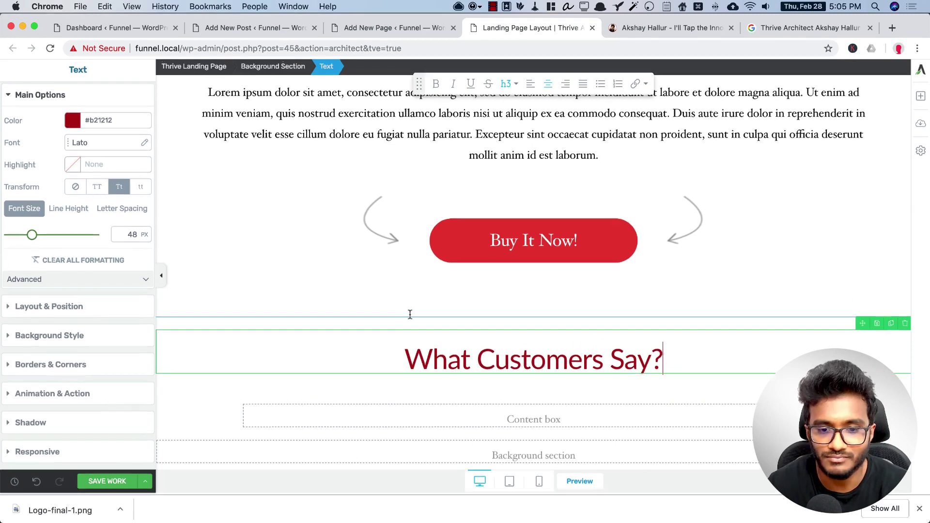
pyautogui.click(479, 361)
pyautogui.write('Our')
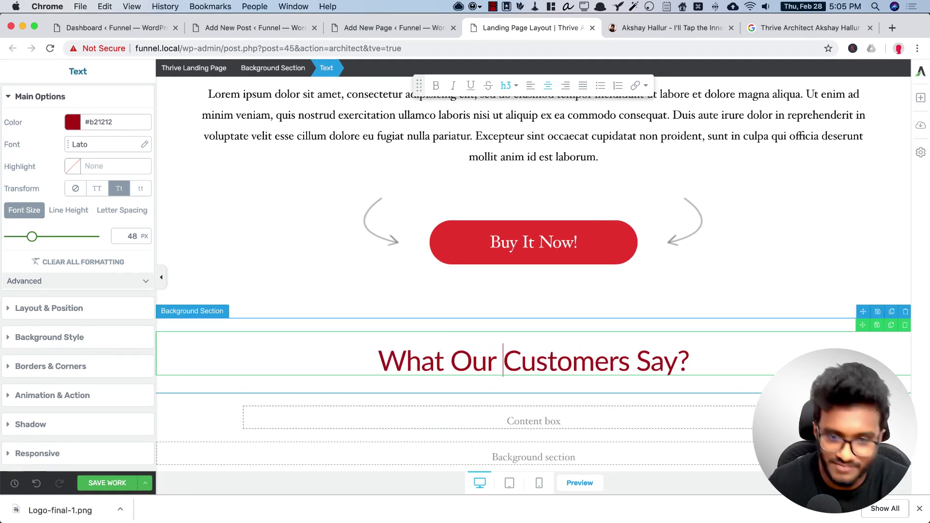
pyautogui.scroll(5, 431, 258)
pyautogui.scroll(-5, 431, 258)
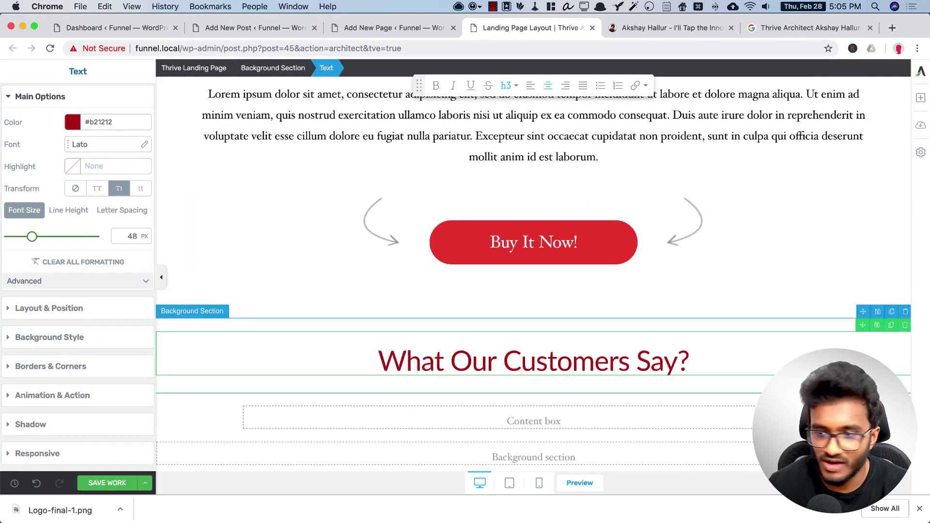
# - Insert a Testimonial element below the "What Our Customers Say?" heading using the Bright Full Width template
pyautogui.click(921, 99)
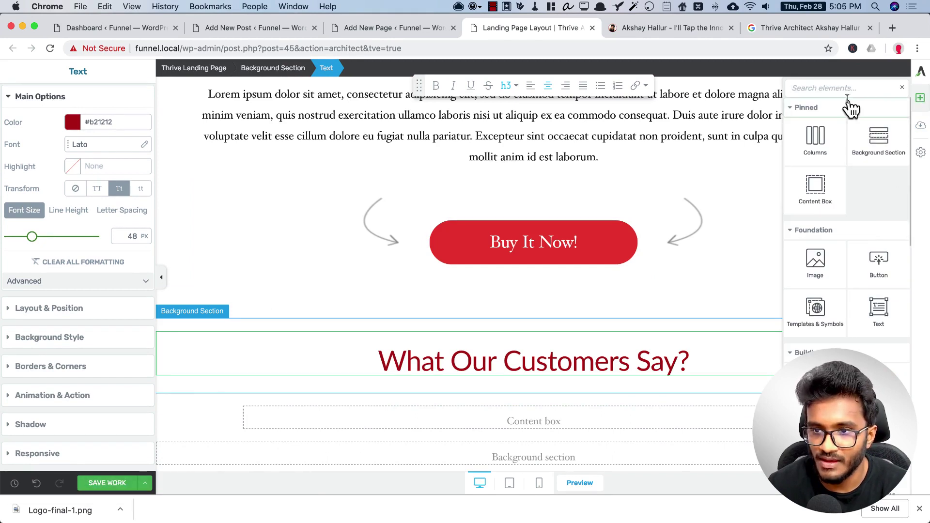
pyautogui.write('testi')
pyautogui.moveTo(841, 177); pyautogui.dragTo(569, 364)
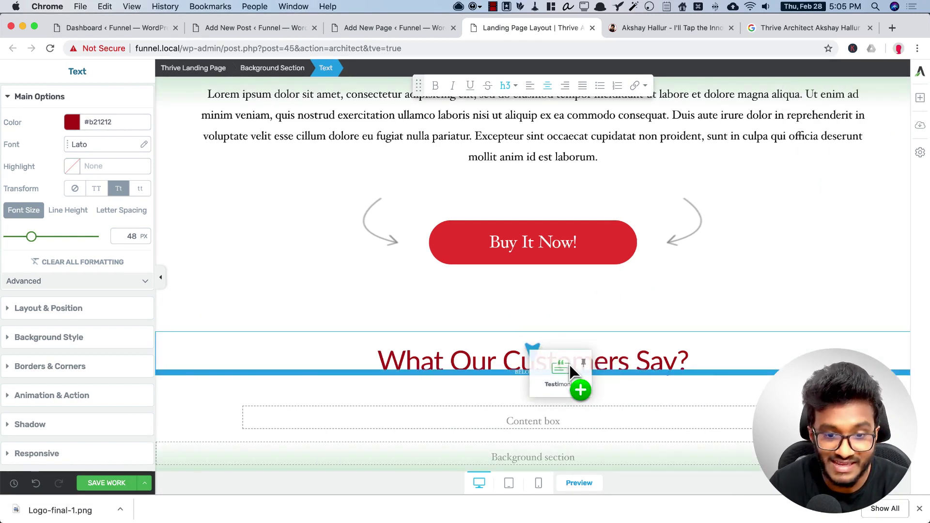
pyautogui.moveTo(569, 365); pyautogui.dragTo(570, 365)
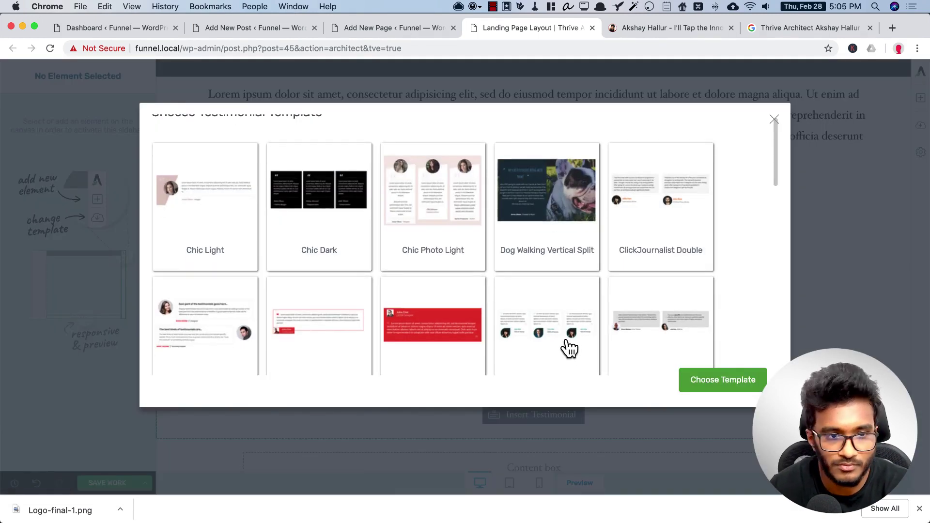
pyautogui.scroll(-3, 657, 265)
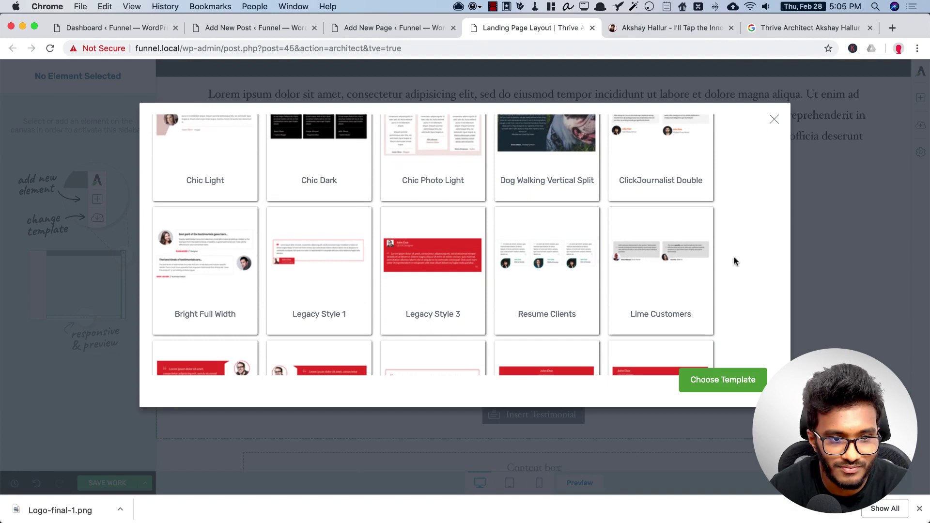
pyautogui.click(211, 285)
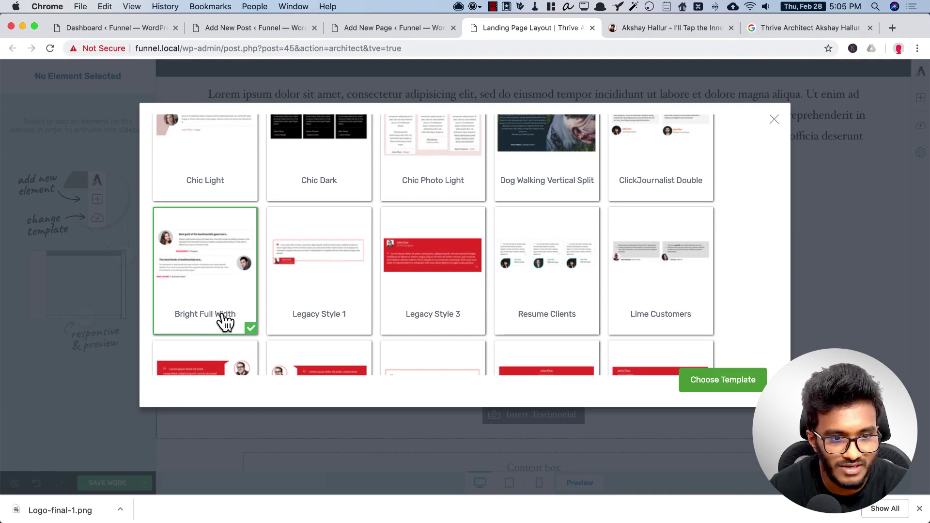
pyautogui.click(716, 385)
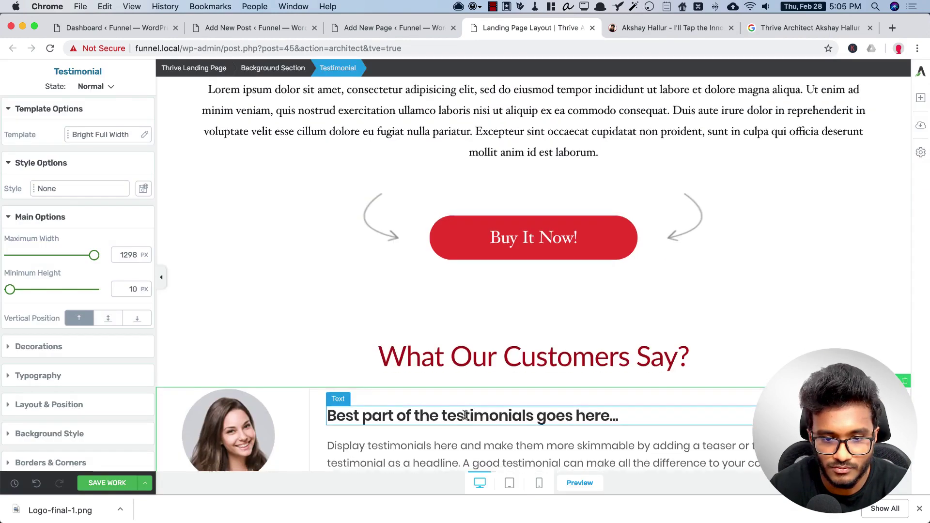
# - Review the new testimonials' layout on the page and inspect the options of the background section that contains them
pyautogui.scroll(-5, 465, 415)
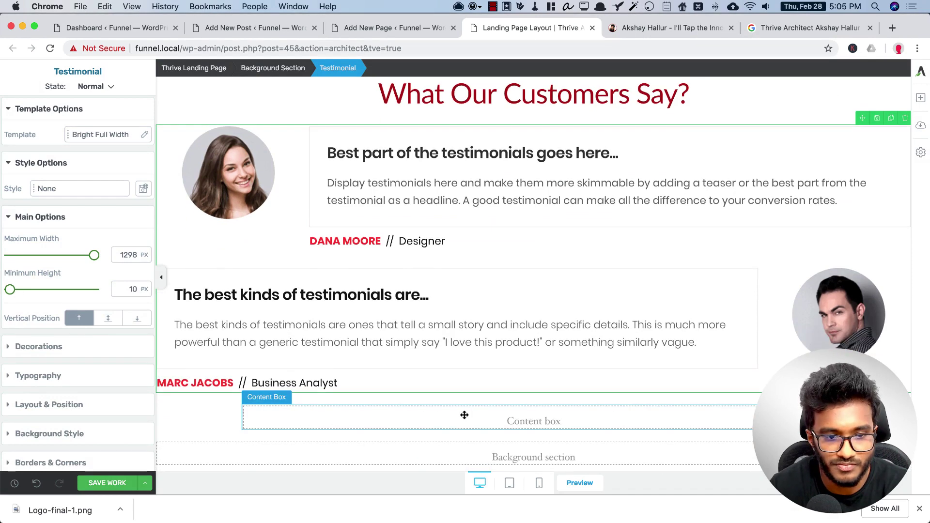
pyautogui.scroll(5, 464, 415)
pyautogui.scroll(-5, 464, 415)
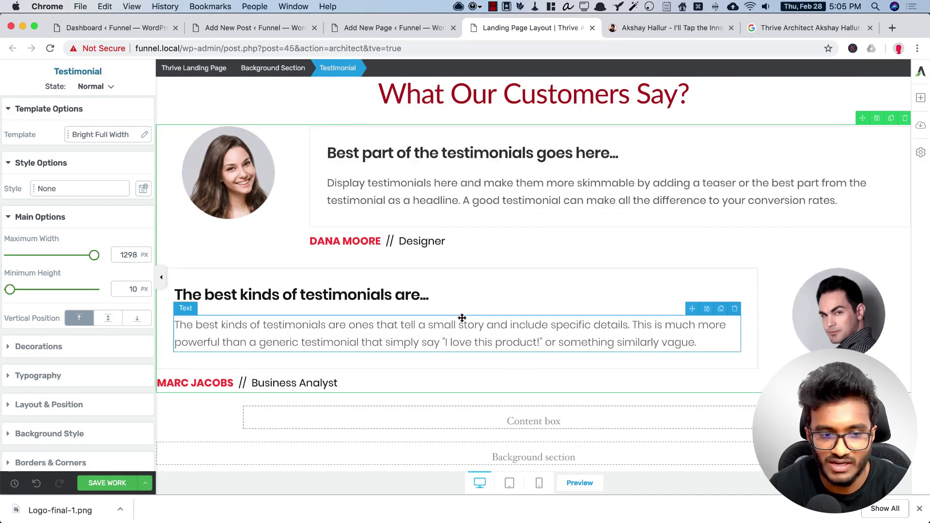
pyautogui.scroll(3, 462, 318)
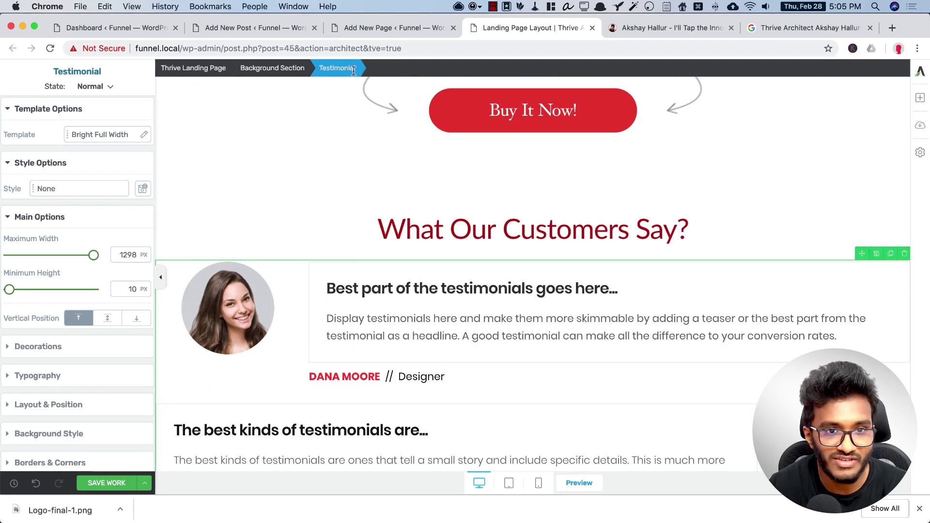
pyautogui.click(280, 72)
pyautogui.scroll(-2, 394, 211)
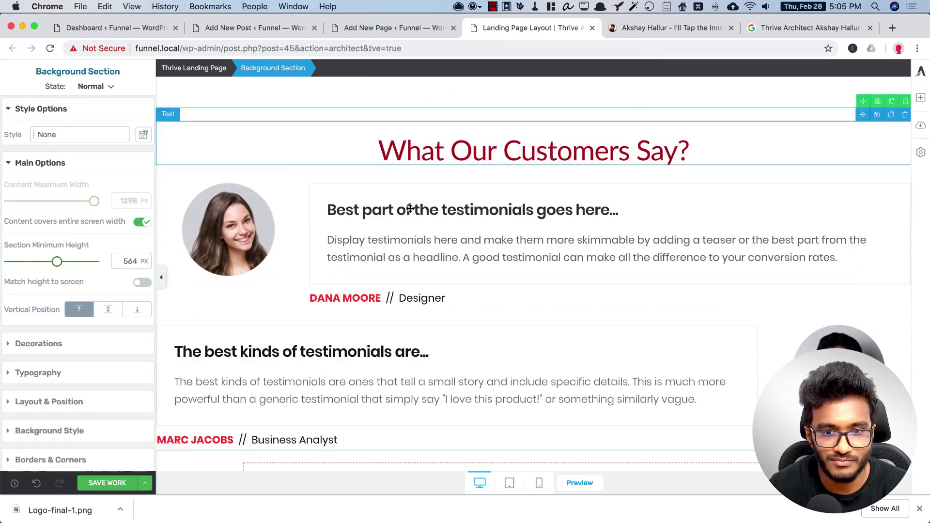
pyautogui.scroll(-3, 544, 286)
pyautogui.scroll(9, 544, 287)
pyautogui.scroll(-1, 545, 286)
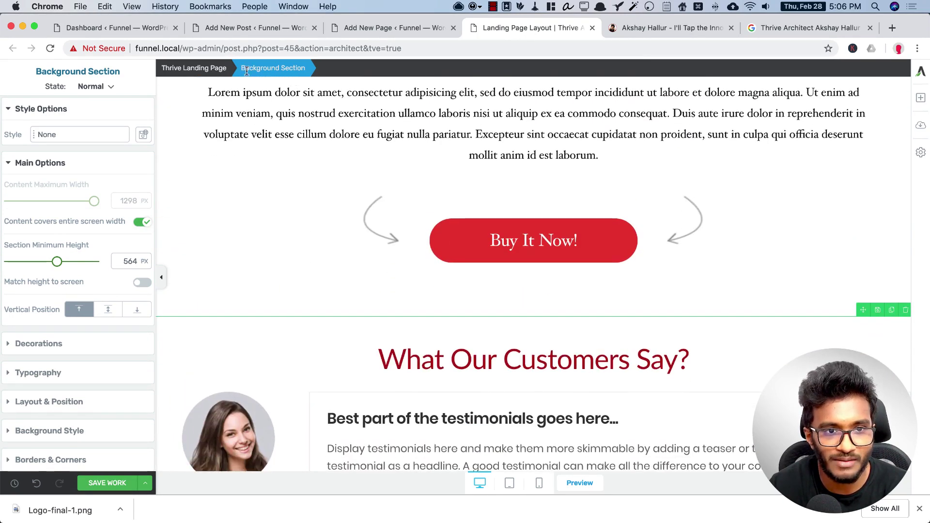
pyautogui.scroll(-6, 505, 417)
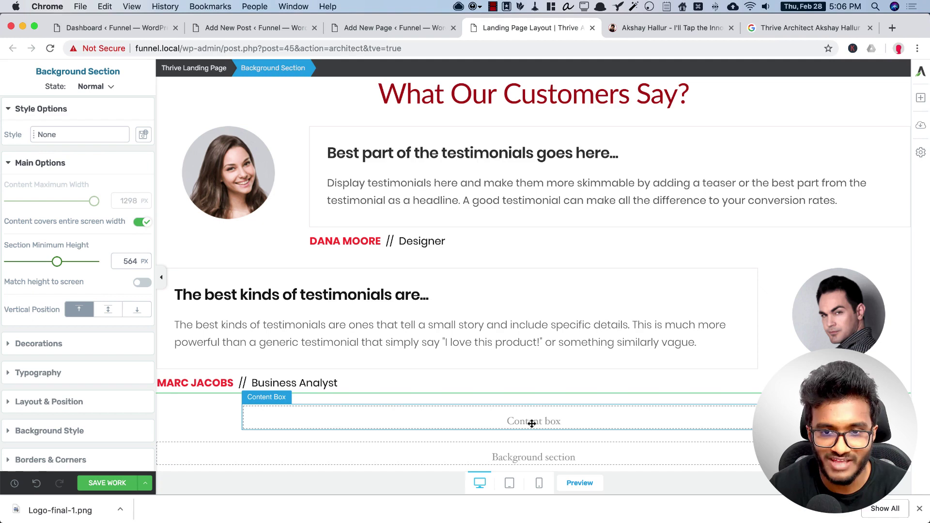
pyautogui.scroll(1, 532, 423)
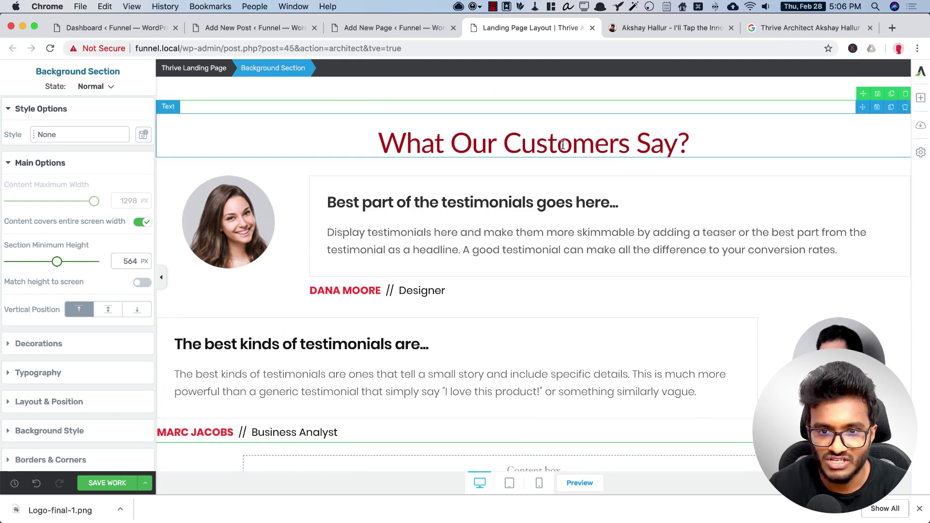
# - Copy the "What Our Customers Say?" heading into the empty content box below the testimonials and replace its text with "Our Plans"
pyautogui.click(557, 144)
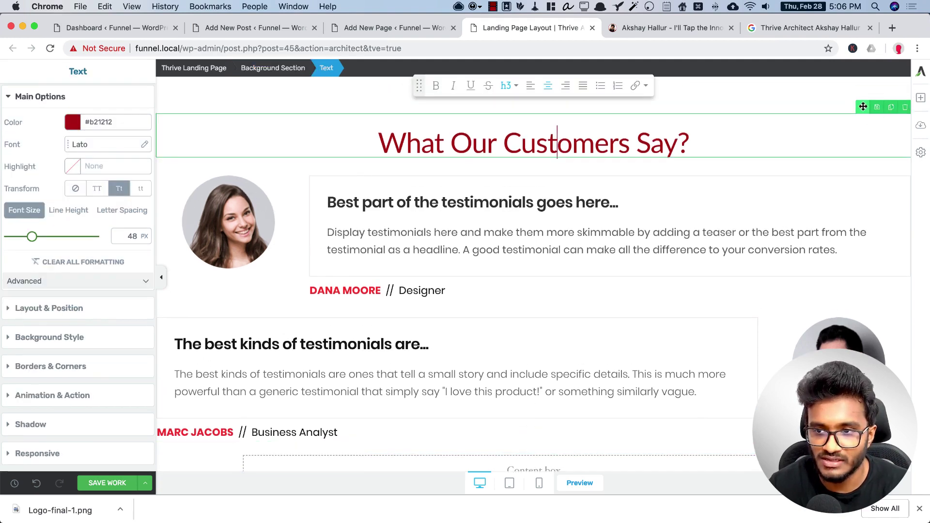
pyautogui.moveTo(862, 107); pyautogui.dragTo(565, 420)
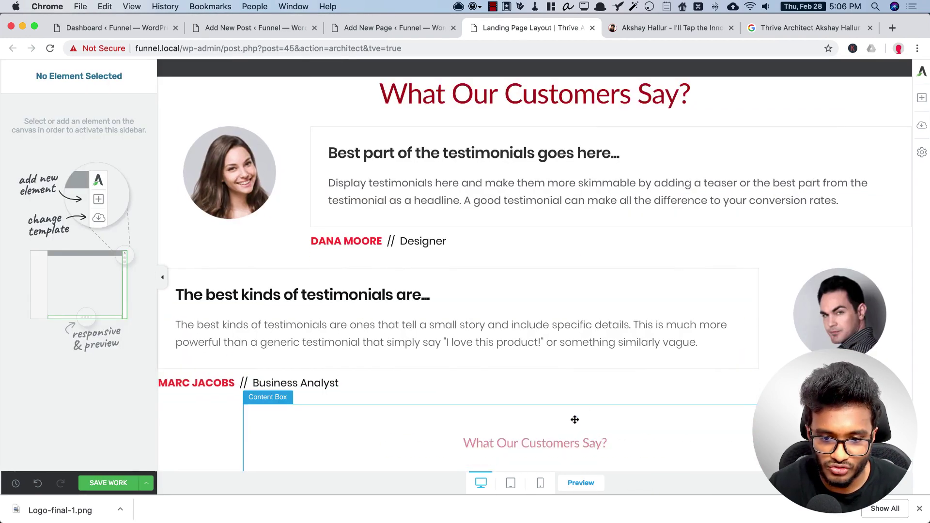
pyautogui.tripleClick(509, 398)
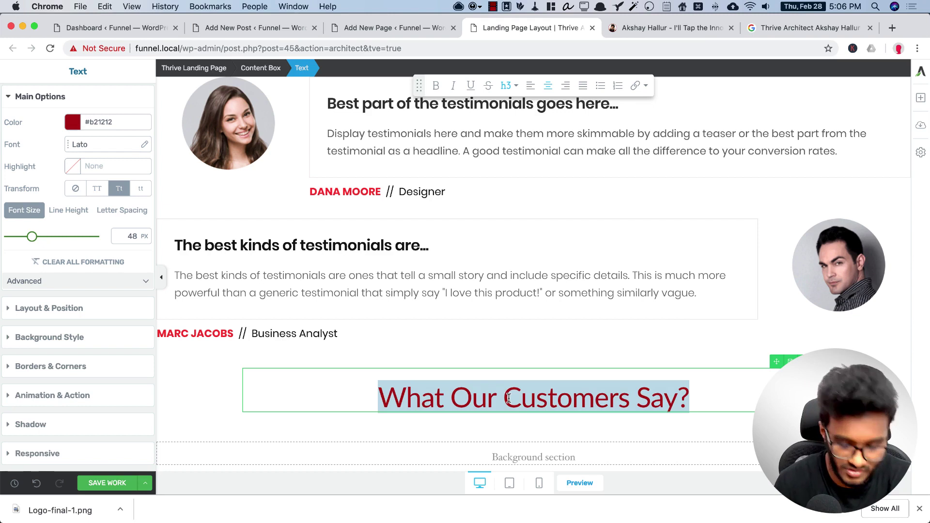
pyautogui.write('Pricing')
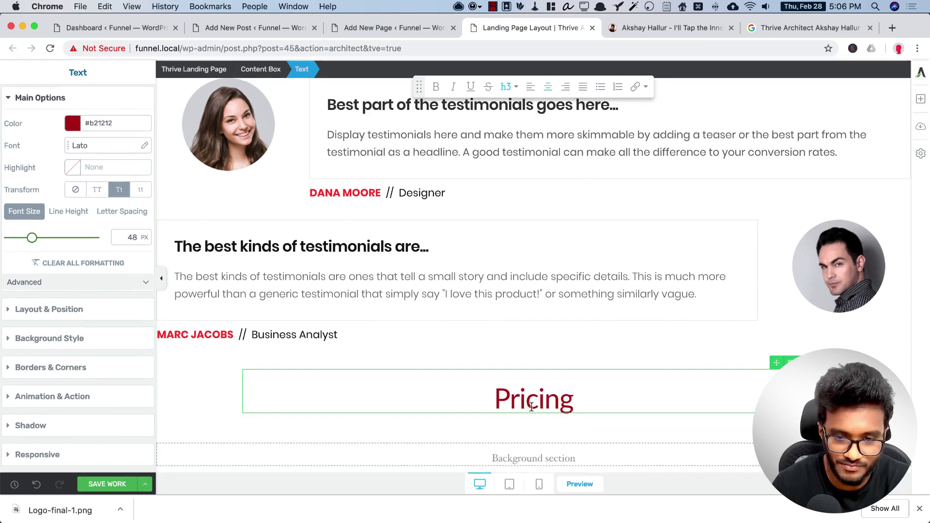
pyautogui.doubleClick(532, 407)
pyautogui.write('Our Plans')
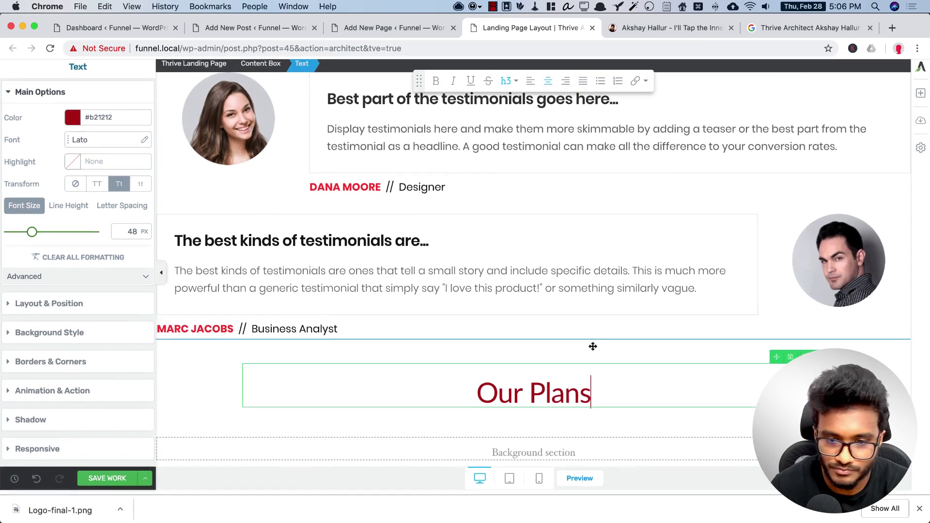
# - Find the Pricing Table element and insert it below the "Our Plans" heading
pyautogui.click(920, 94)
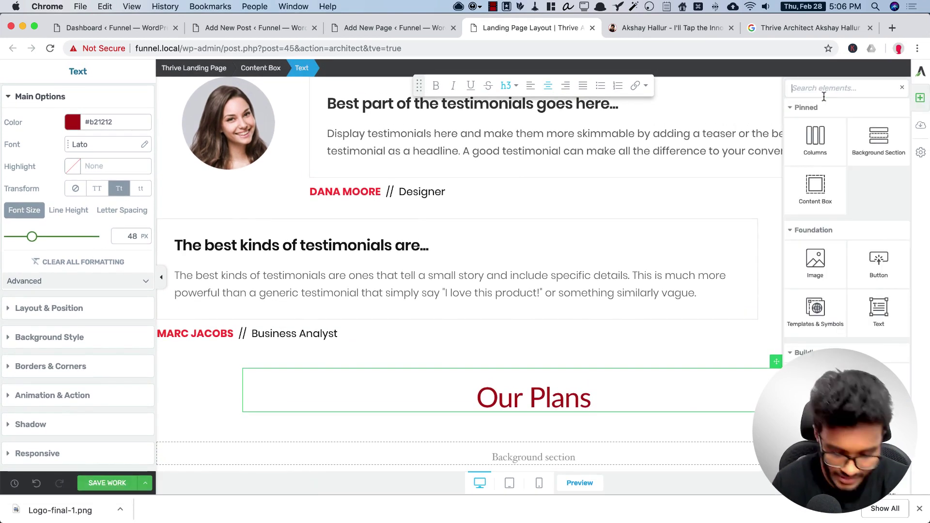
pyautogui.write('pricing')
pyautogui.press('BackSpace')
pyautogui.press('BackSpace')
pyautogui.press('BackSpace')
pyautogui.press('BackSpace')
pyautogui.press('BackSpace')
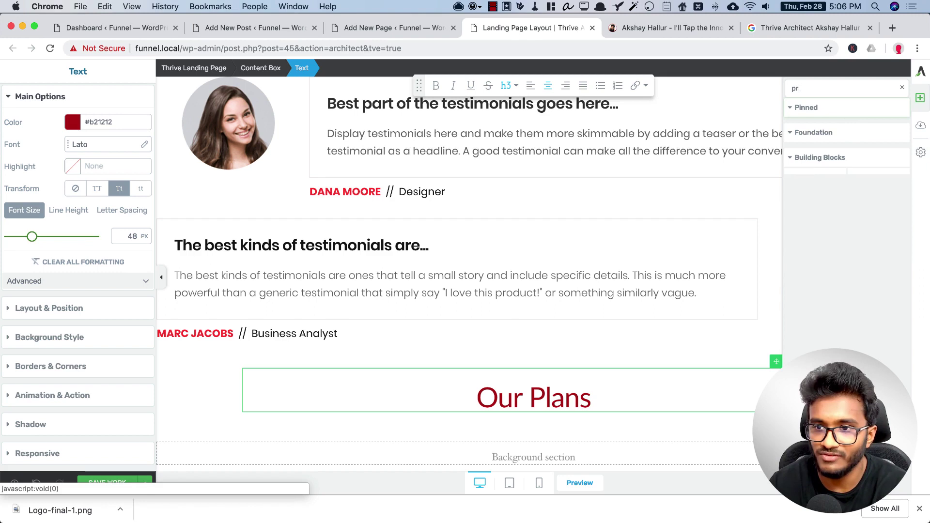
pyautogui.moveTo(879, 234); pyautogui.dragTo(564, 407)
pyautogui.scroll(-5, 605, 377)
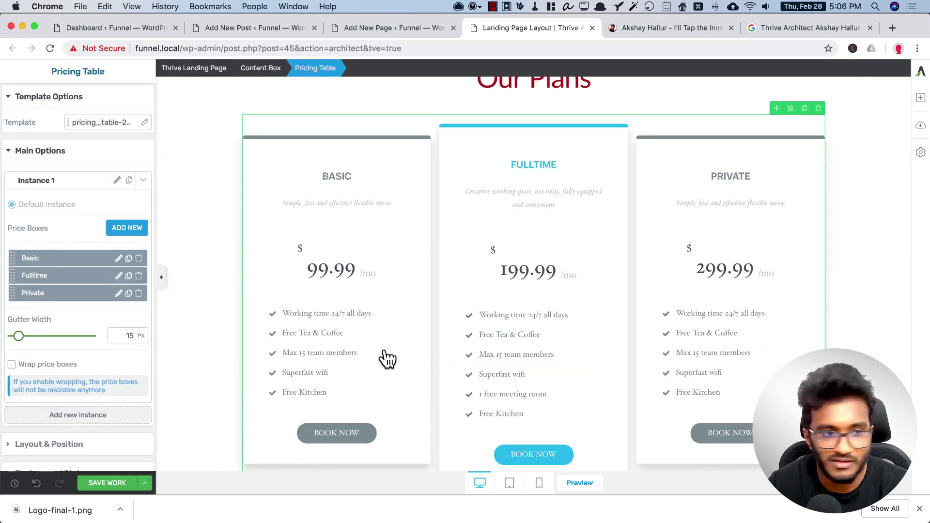
# - Apply the "Simple 3-Column with toggle" template to the pricing table
pyautogui.click(82, 125)
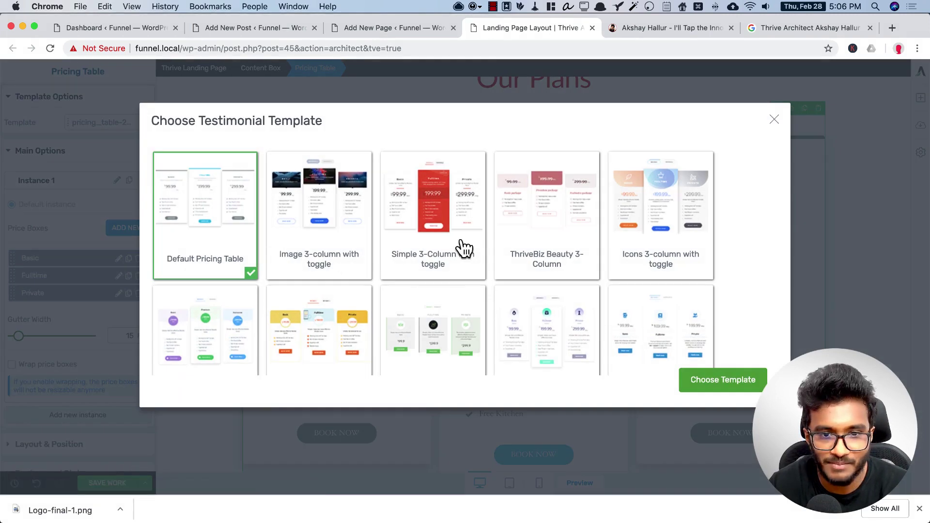
pyautogui.click(463, 222)
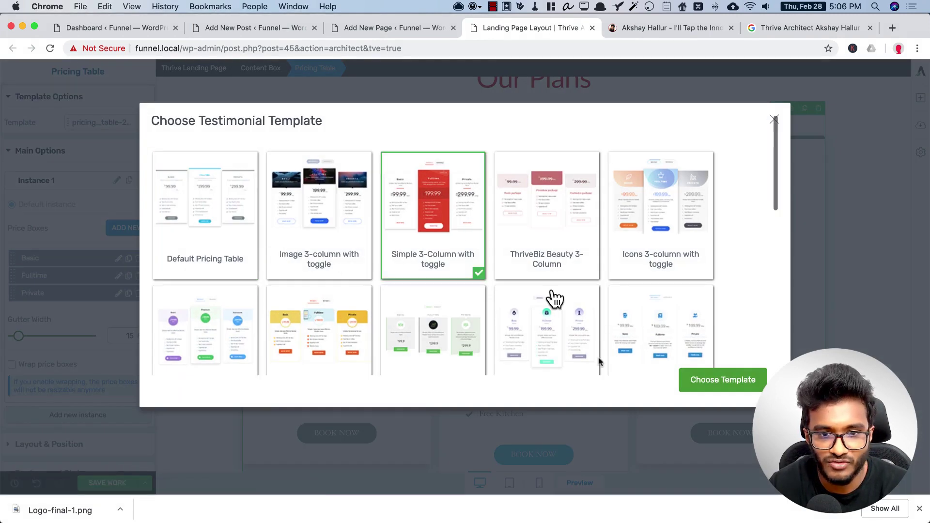
pyautogui.click(740, 394)
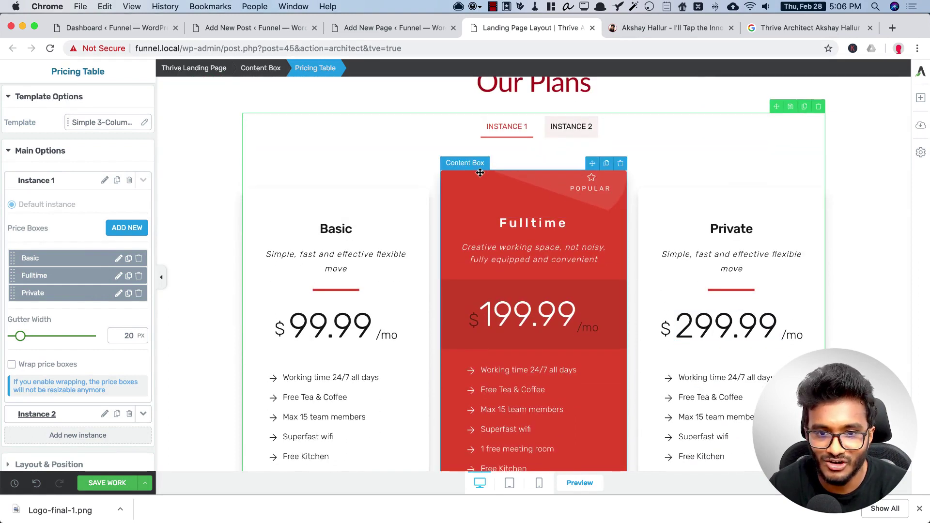
# - Change the background color of the middle Fulltime pricing box to #019716
pyautogui.click(479, 172)
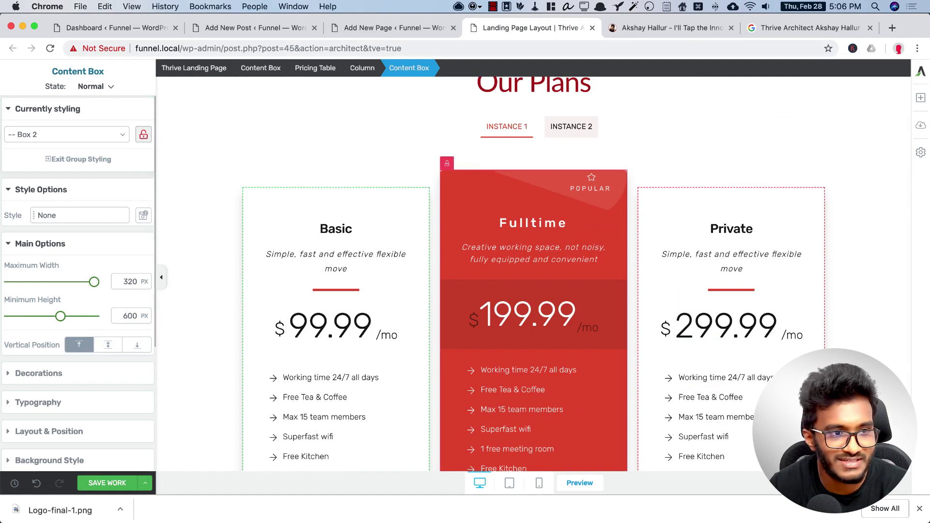
pyautogui.scroll(-3, 105, 224)
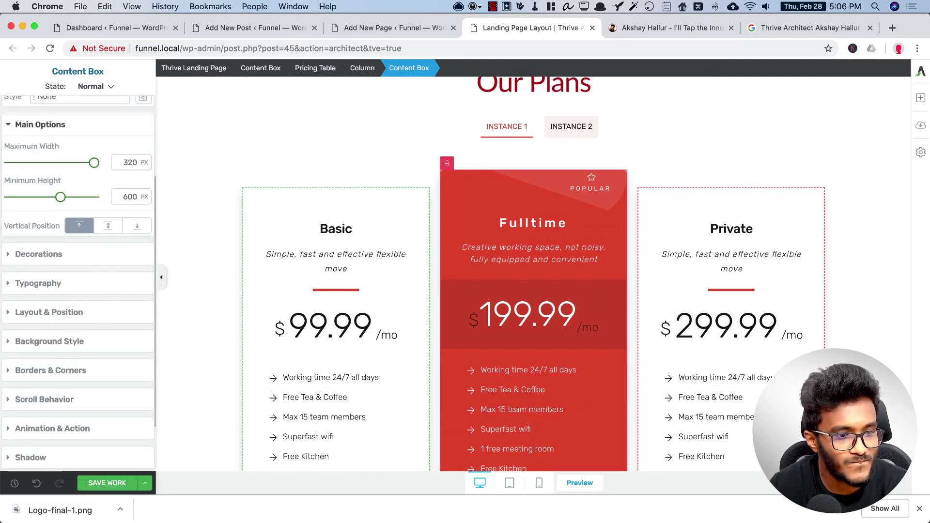
pyautogui.click(77, 342)
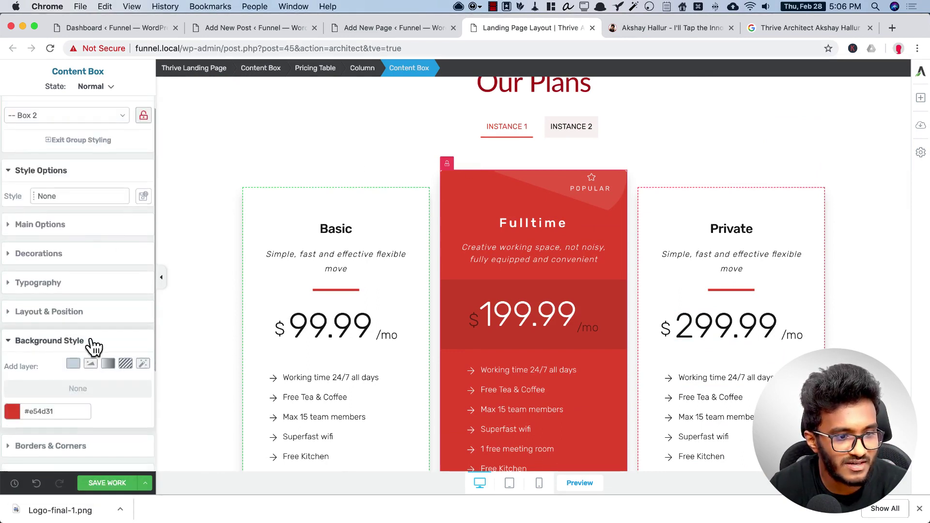
pyautogui.click(11, 275)
pyautogui.click(68, 392)
pyautogui.write('#bg')
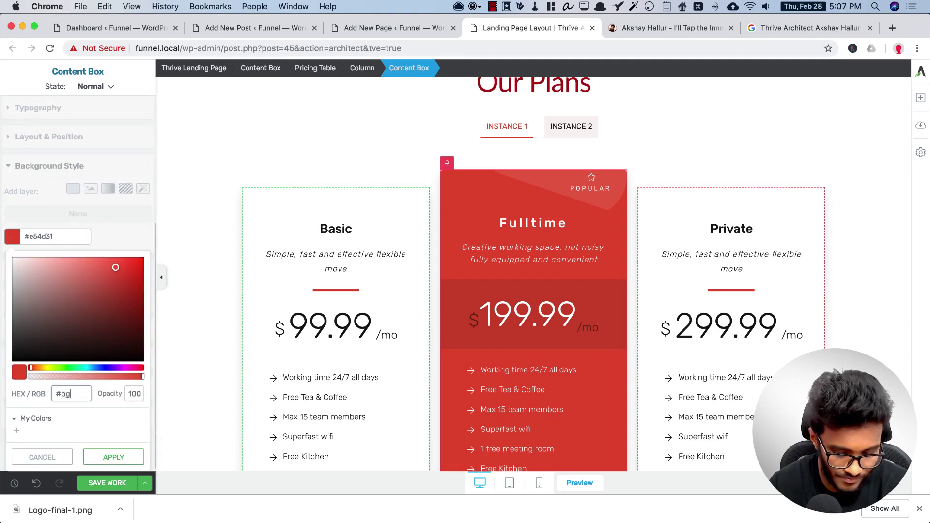
pyautogui.press('BackSpace')
pyautogui.press('BackSpace')
pyautogui.write('019716')
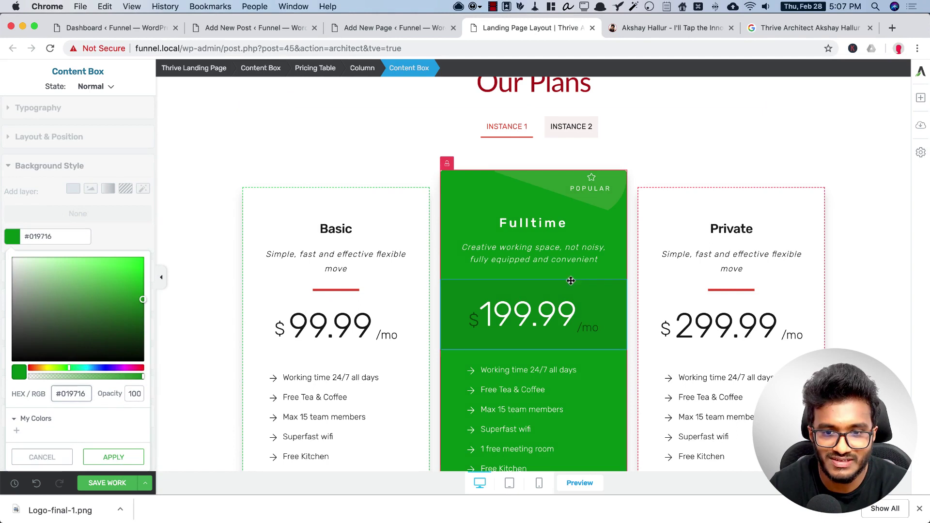
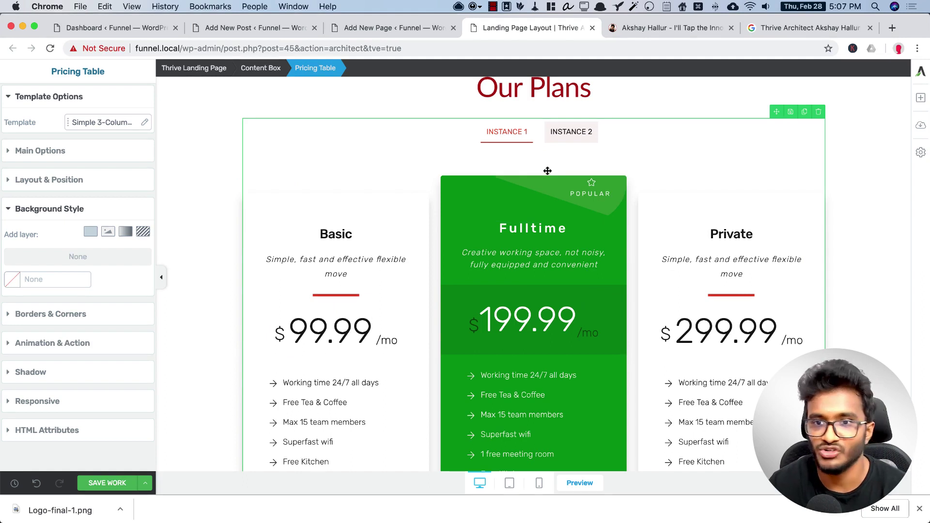
# - Review the pricing boxes down to their Book Now buttons and inspect the buttons' group styling options
pyautogui.scroll(-5, 660, 301)
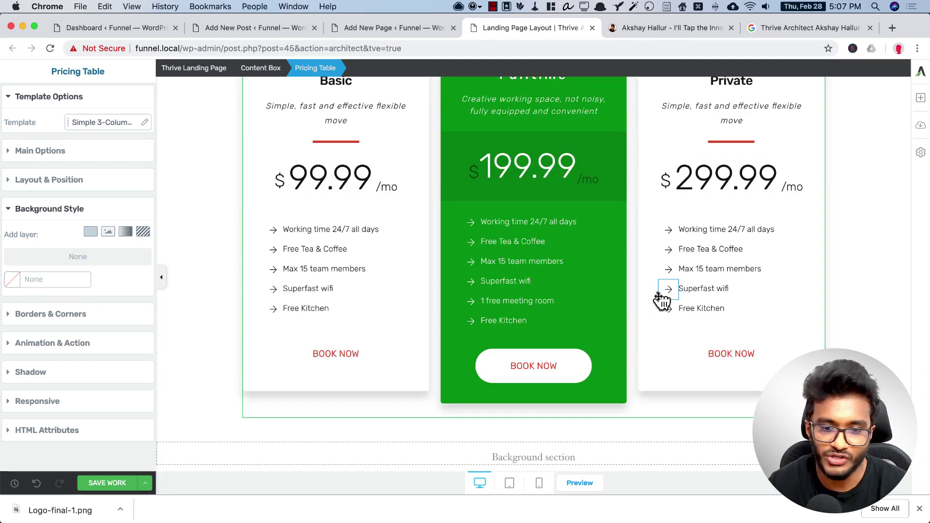
pyautogui.click(553, 383)
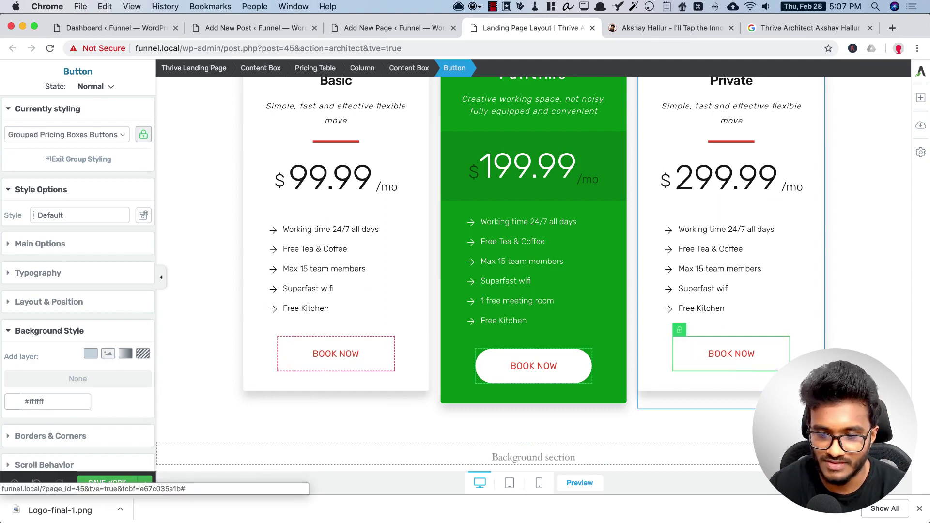
pyautogui.click(700, 406)
pyautogui.scroll(5, 771, 304)
pyautogui.scroll(-2, 770, 304)
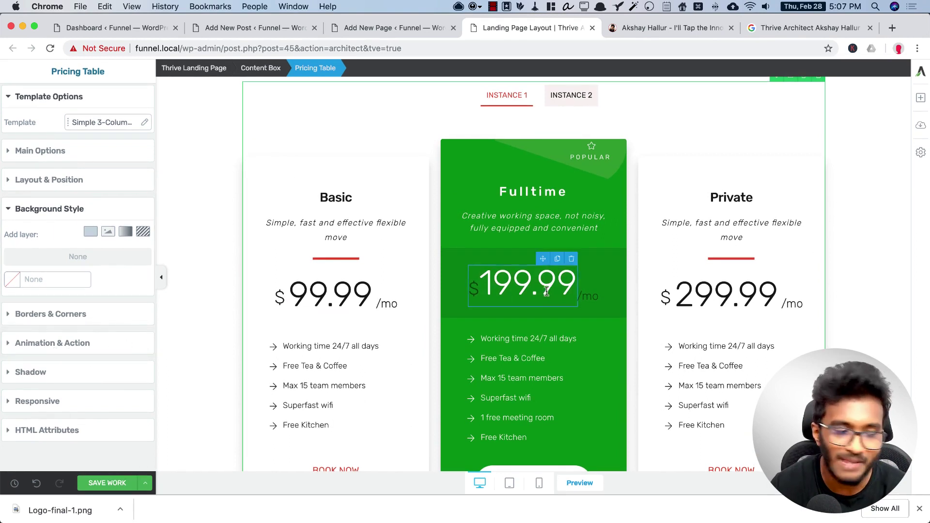
# - Add a Grow animation to the Fulltime pricing box, leaving looping off
pyautogui.click(450, 147)
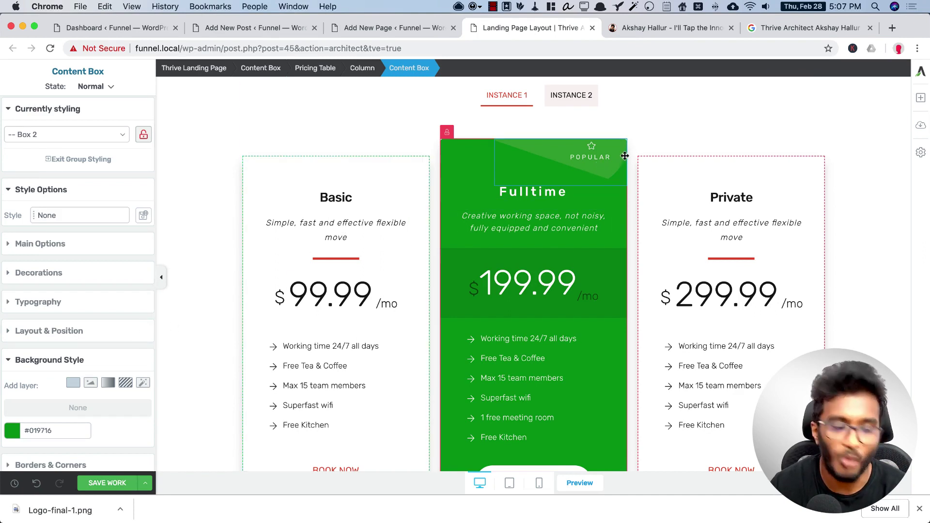
pyautogui.scroll(-5, 92, 337)
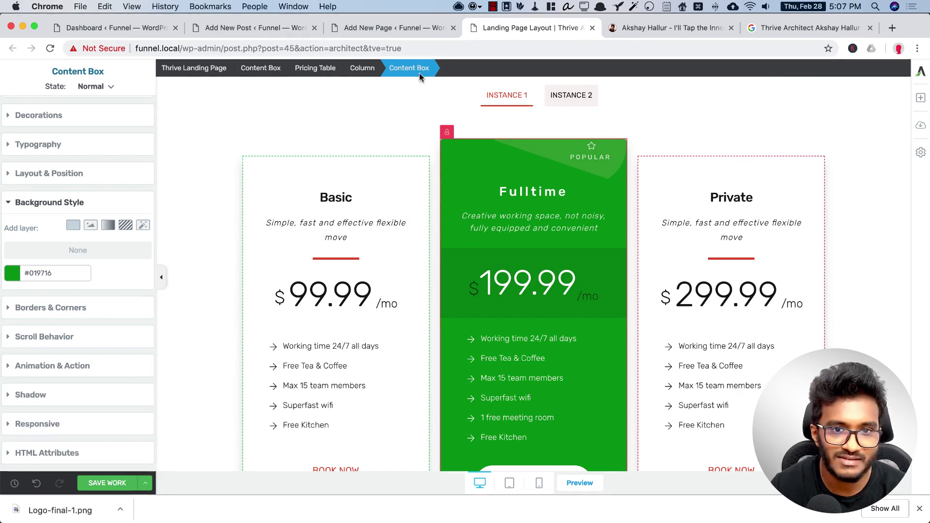
pyautogui.click(36, 370)
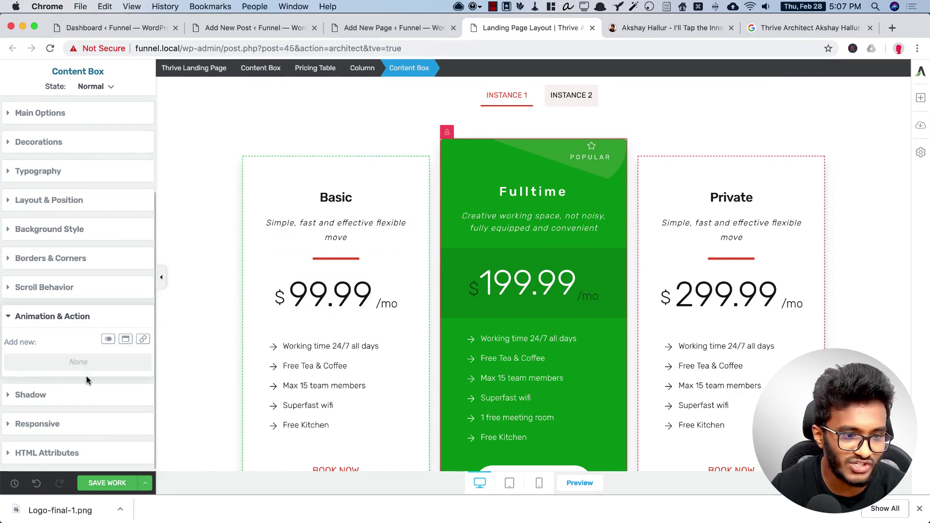
pyautogui.click(108, 339)
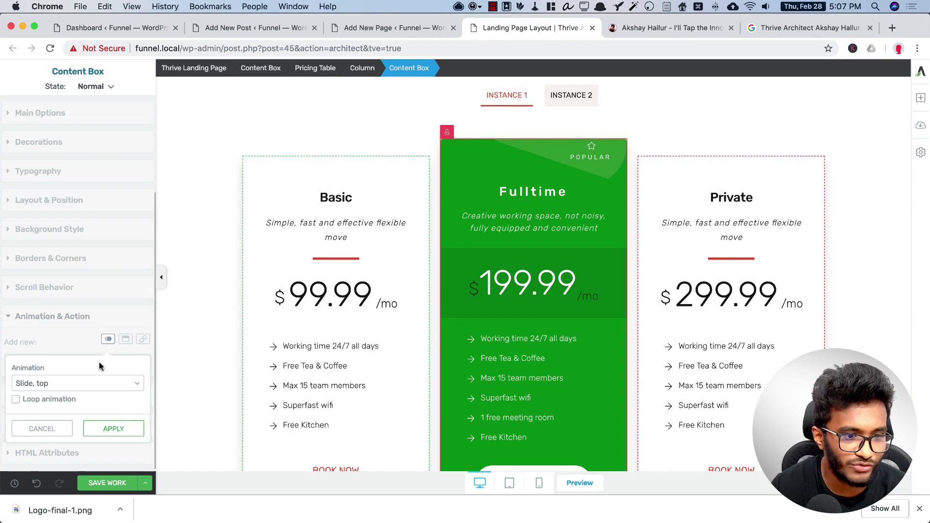
pyautogui.click(75, 382)
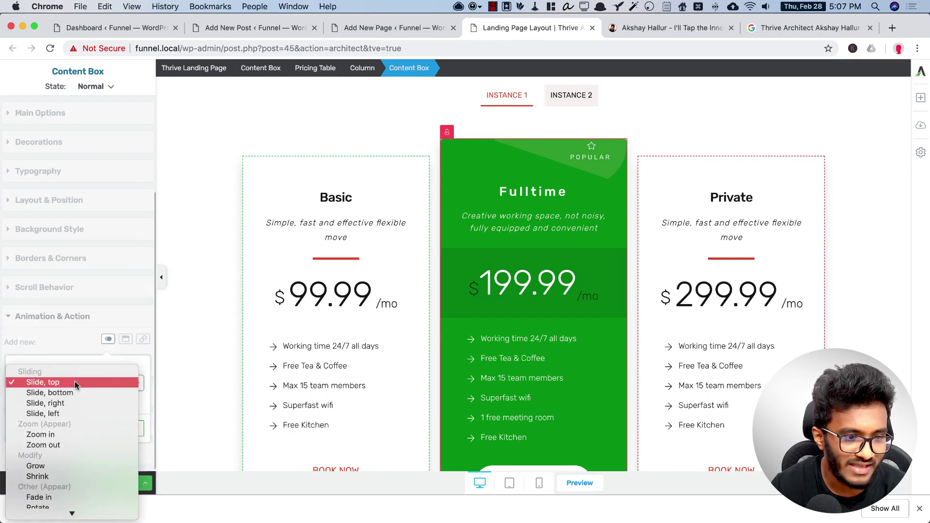
pyautogui.click(60, 436)
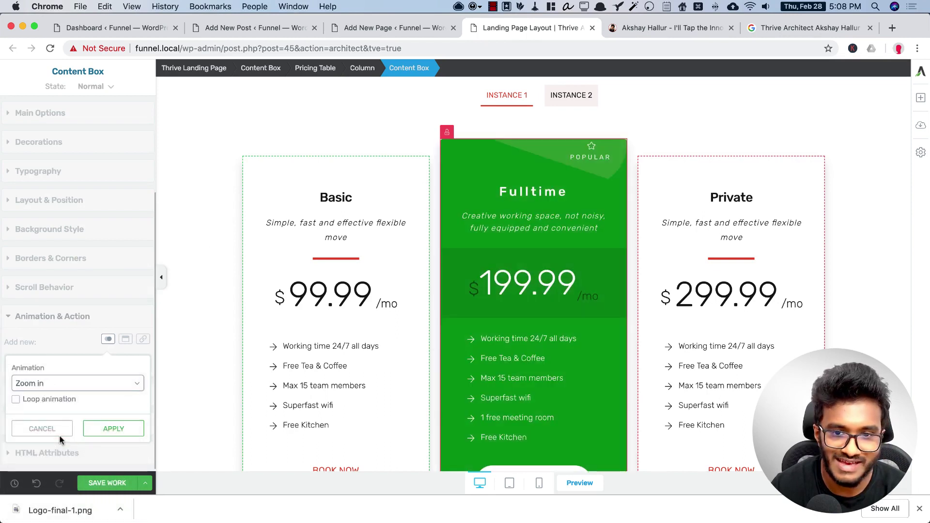
pyautogui.click(59, 385)
pyautogui.click(56, 409)
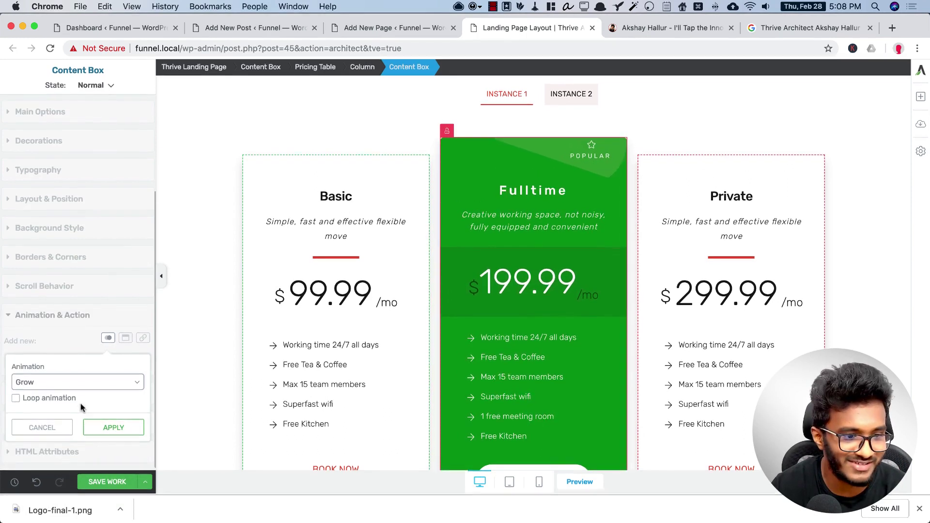
pyautogui.click(102, 431)
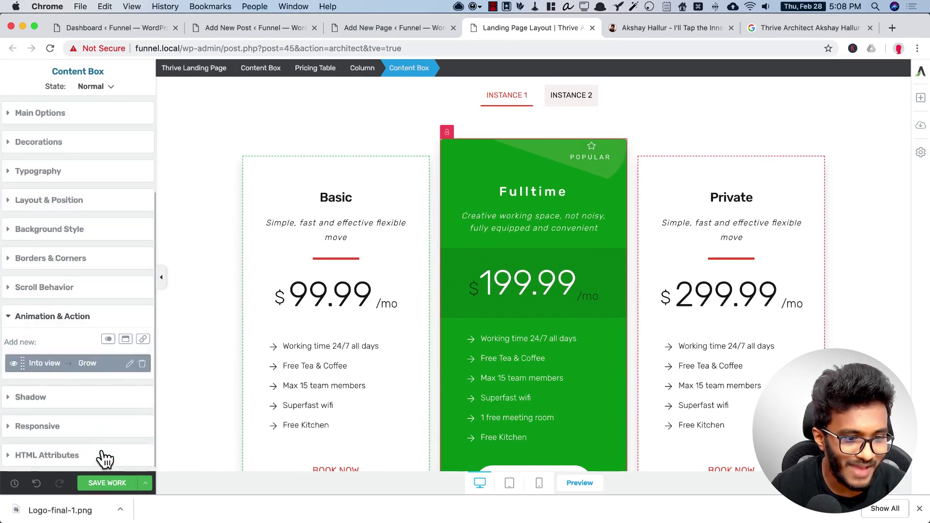
# - Save the landing page and preview it down to the "Our Plans" section
pyautogui.click(104, 483)
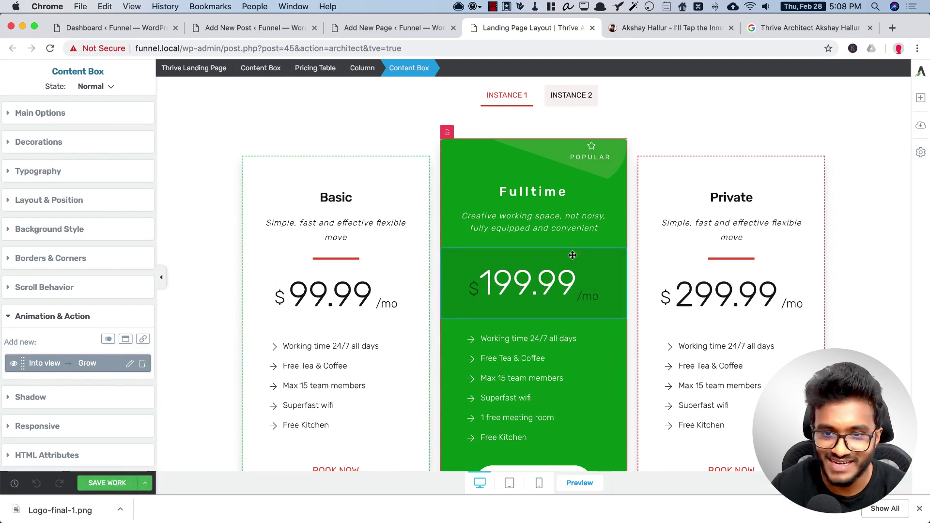
pyautogui.click(580, 482)
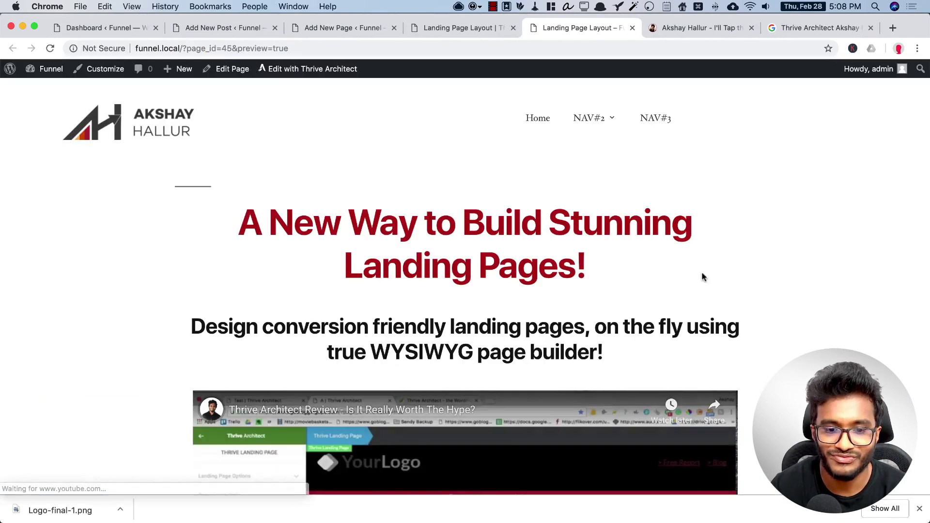
pyautogui.scroll(-20, 702, 272)
pyautogui.scroll(-10, 703, 277)
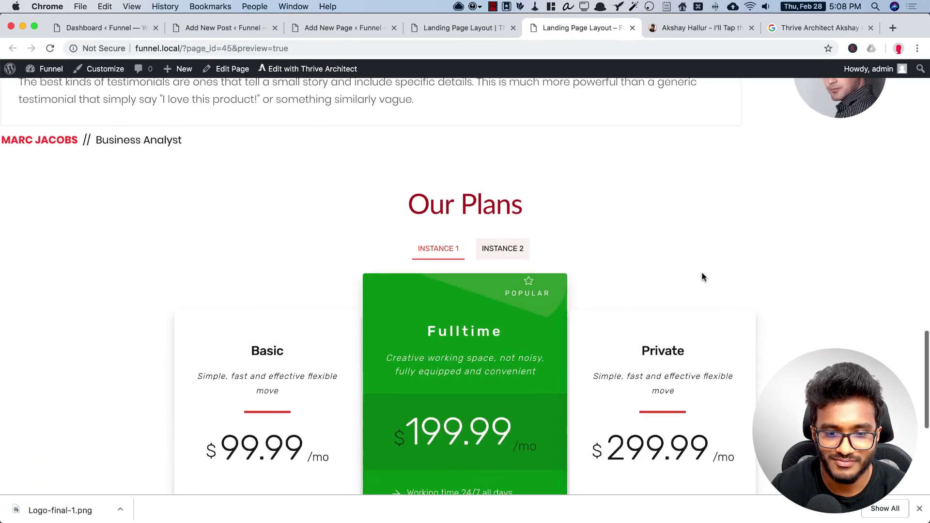
# - Return to the editor, save again and check the Fulltime box's animation in a fresh page preview
pyautogui.click(457, 28)
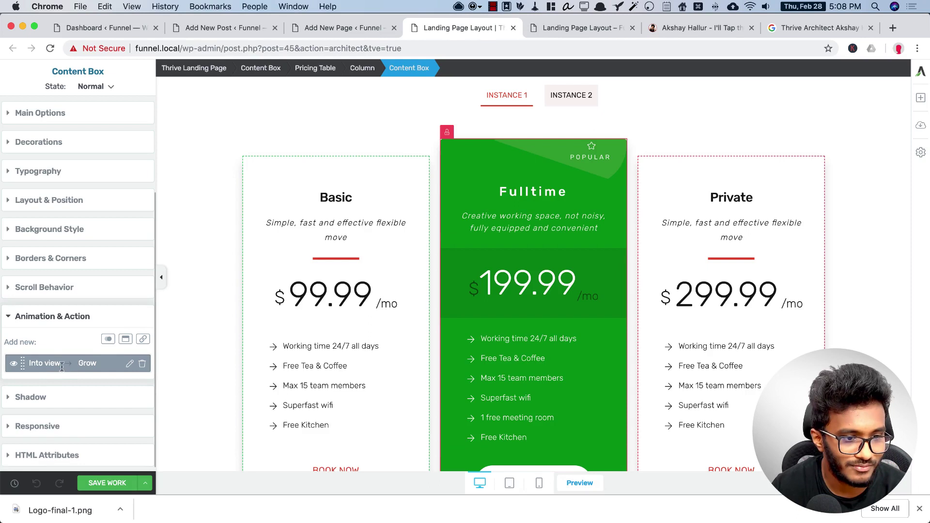
pyautogui.click(104, 483)
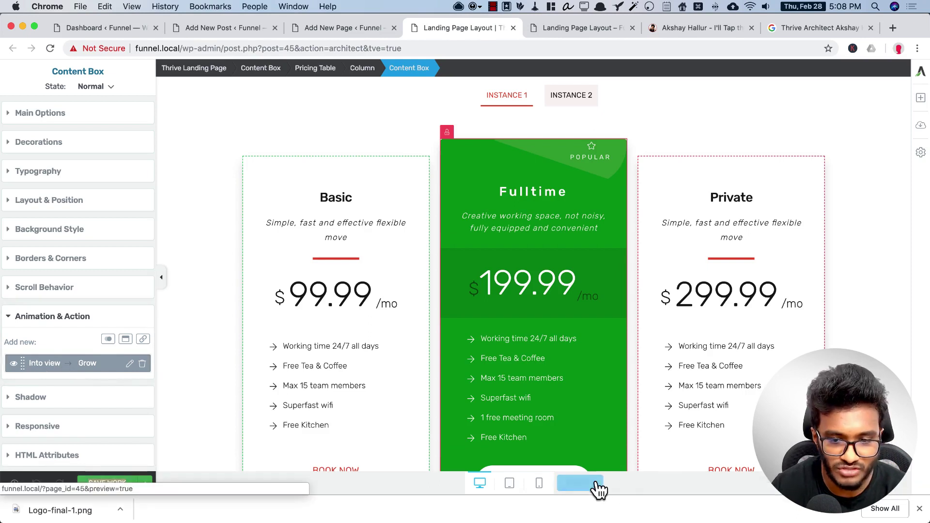
pyautogui.click(595, 487)
pyautogui.scroll(-10, 597, 316)
pyautogui.scroll(-12, 597, 316)
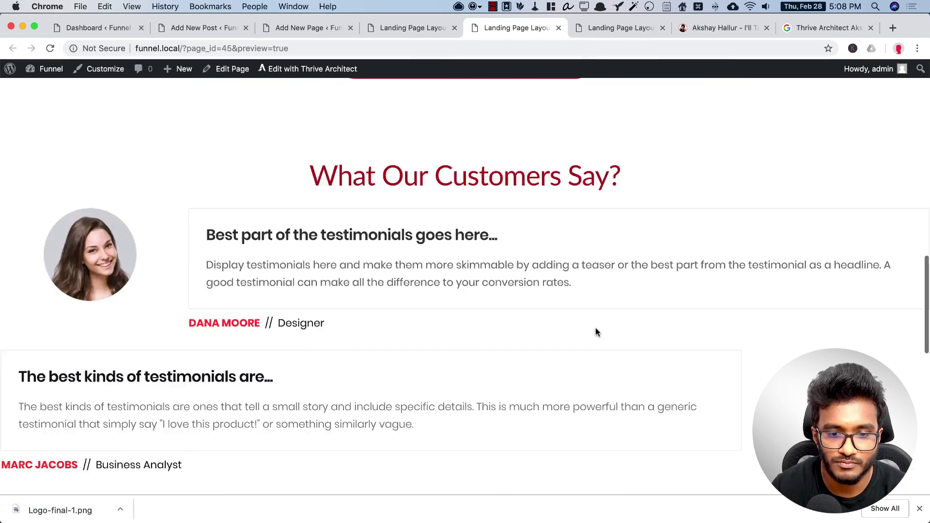
pyautogui.scroll(7, 597, 332)
pyautogui.scroll(-7, 597, 332)
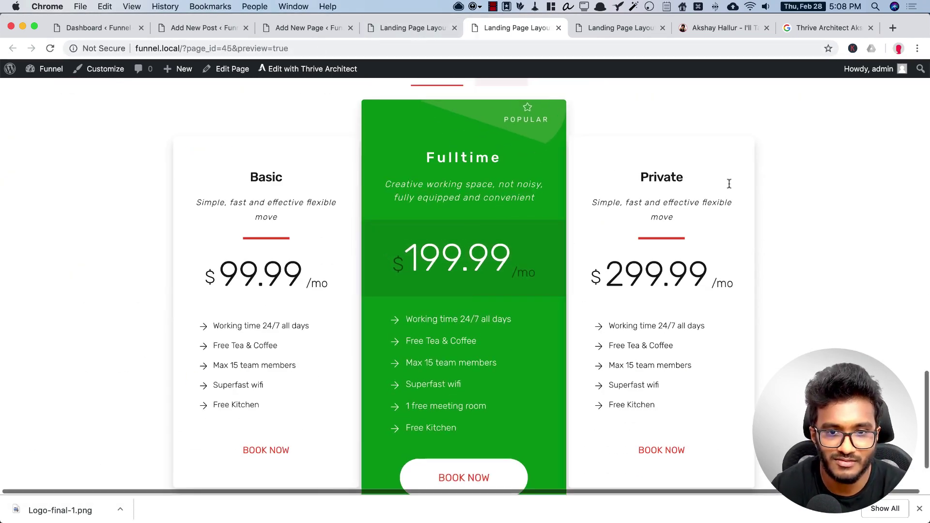
# - Recheck the Fulltime box's animation in the preview's "Our Plans" section and return to the editor
pyautogui.scroll(3, 550, 271)
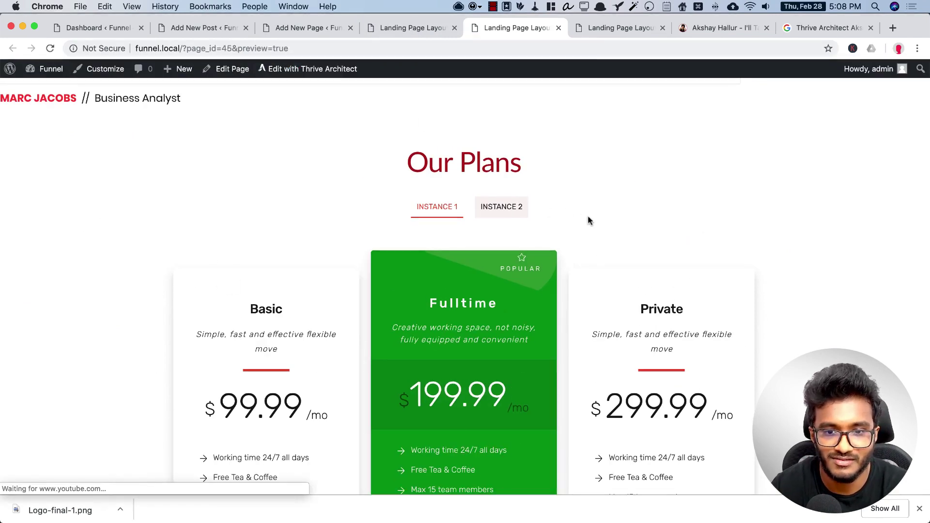
pyautogui.scroll(-4, 588, 215)
pyautogui.scroll(-4, 513, 268)
pyautogui.scroll(6, 538, 269)
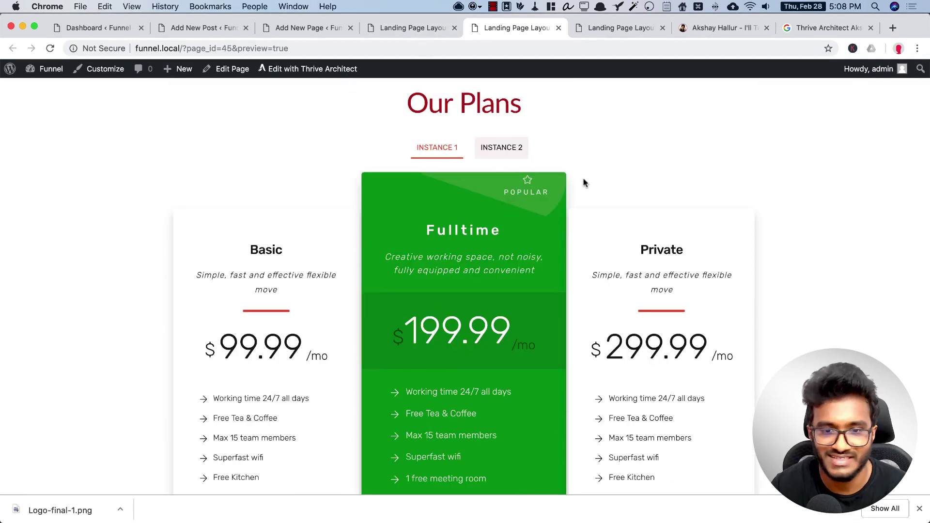
pyautogui.click(418, 28)
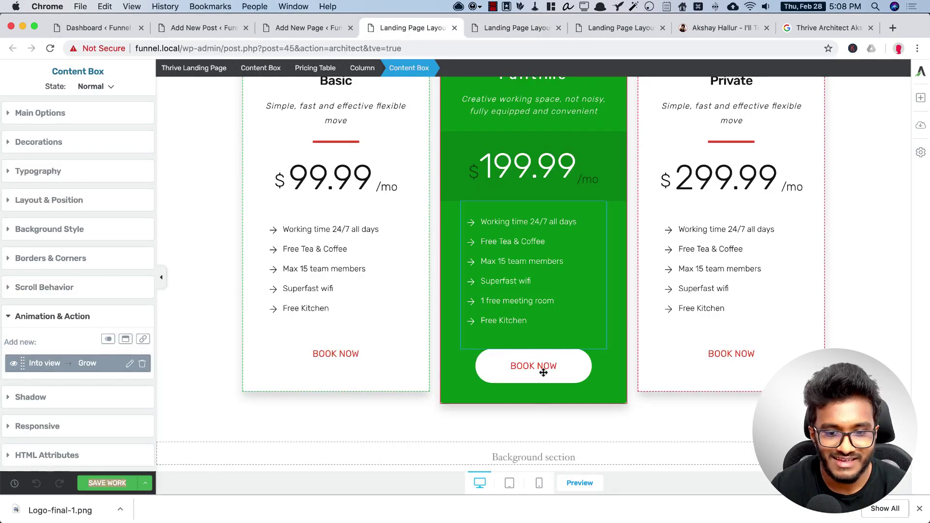
# - Add a text element to the background section beneath the pricing table and place a second text element below it
pyautogui.click(563, 451)
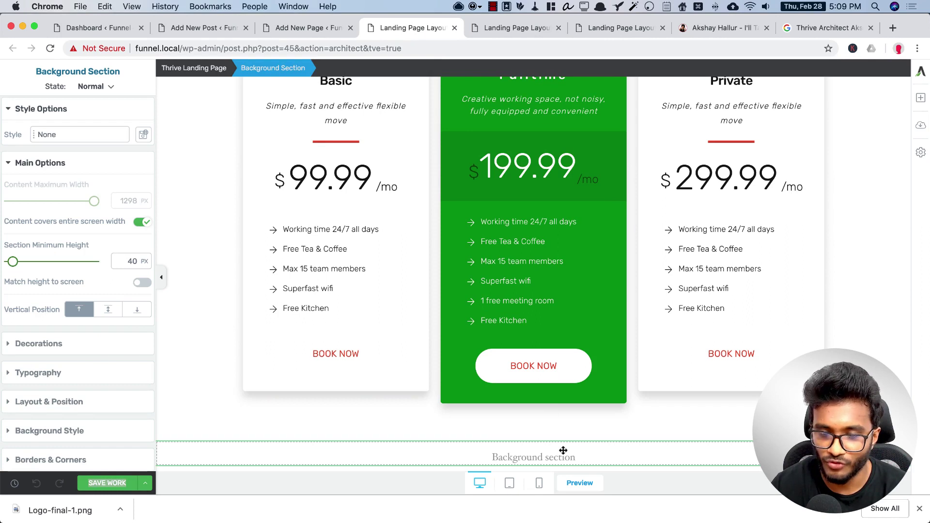
pyautogui.click(920, 98)
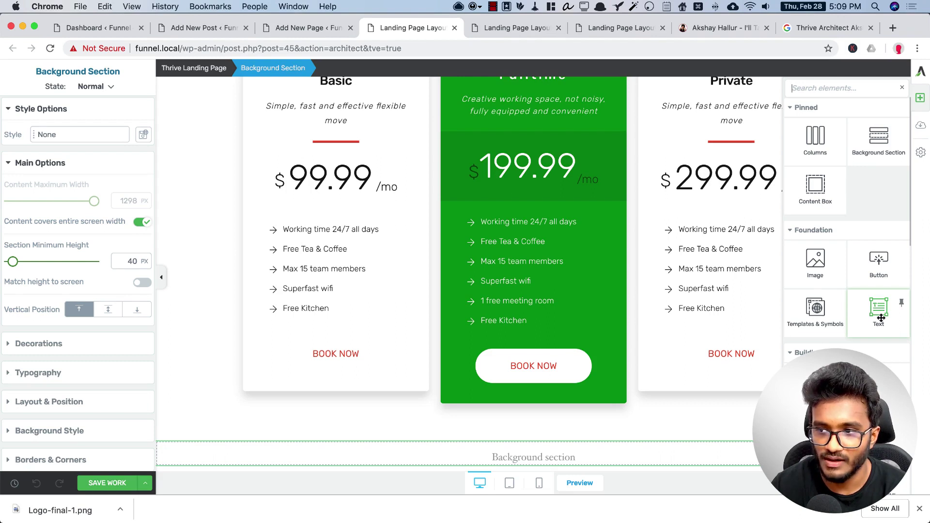
pyautogui.moveTo(878, 324); pyautogui.dragTo(586, 457)
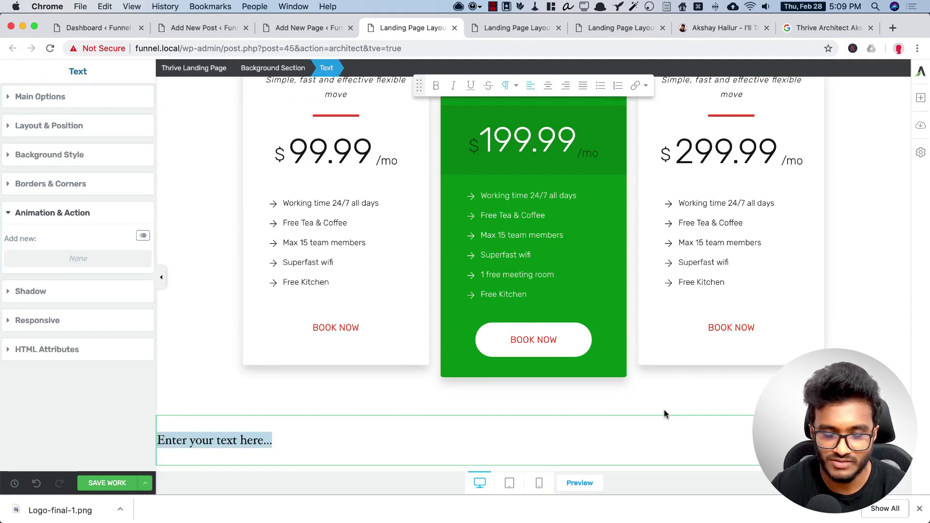
pyautogui.click(264, 441)
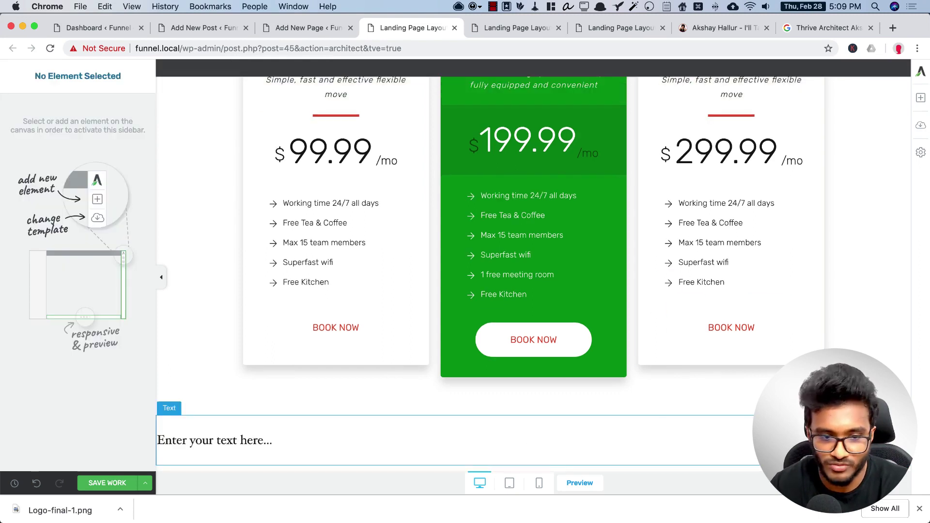
pyautogui.hotkey('ctrl', 'v')
# - Replace the first footer text with "Disclaimer | Terms of use | Privacy policy | Contact" and centre it
pyautogui.click(215, 399)
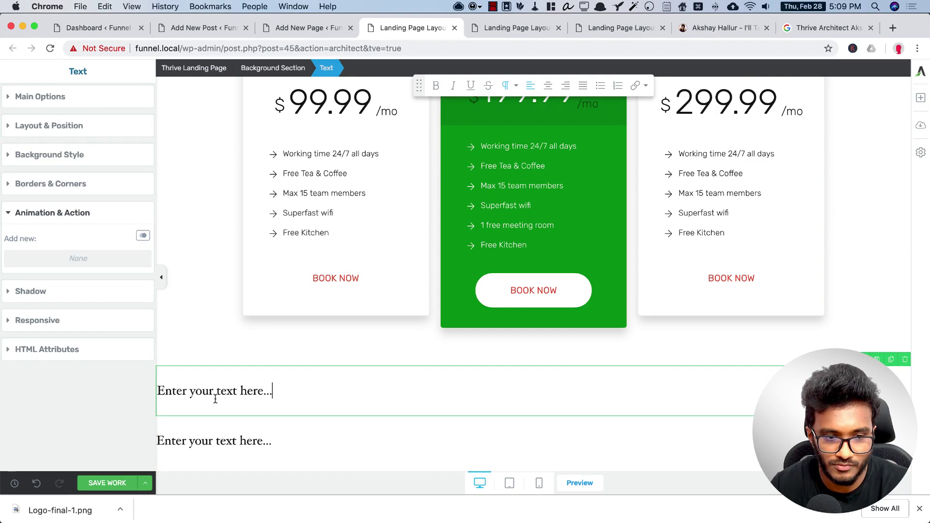
pyautogui.tripleClick(215, 399)
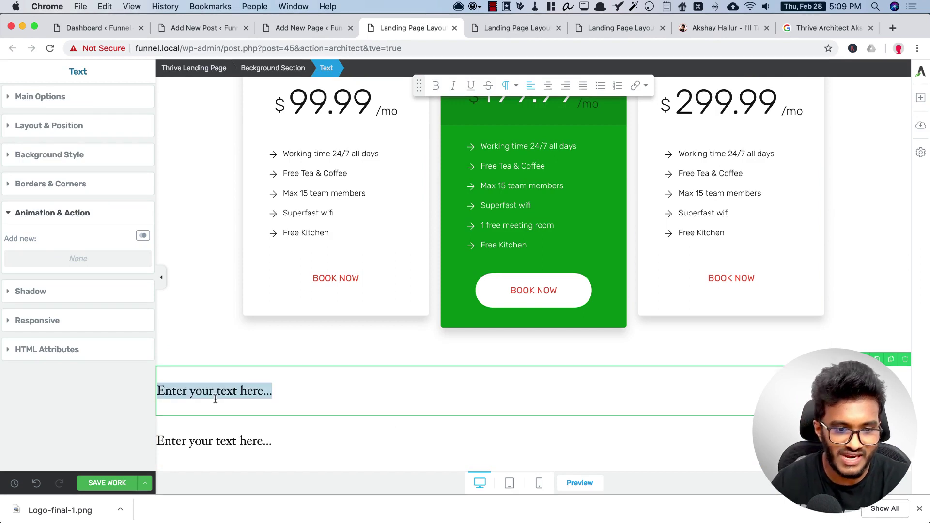
pyautogui.write('Disclaimer | Terms of use | Privacy policy')
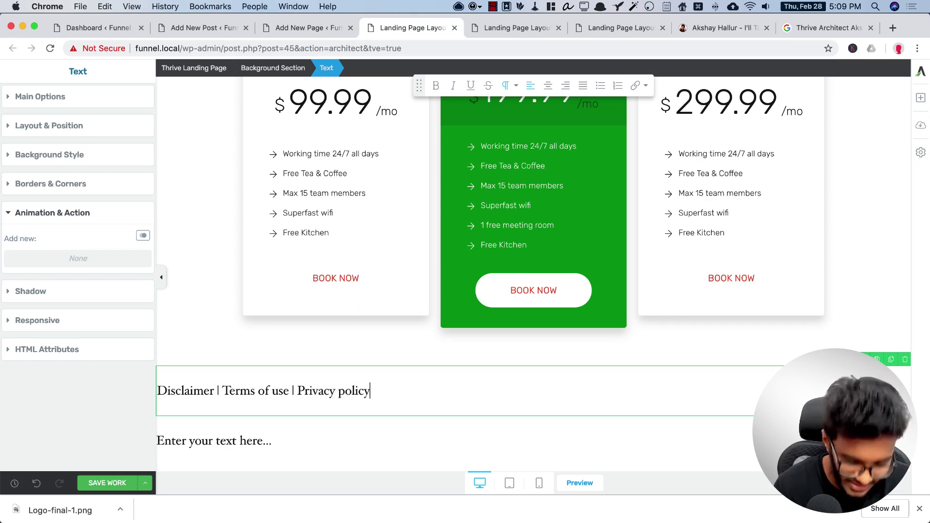
pyautogui.press('super+a')
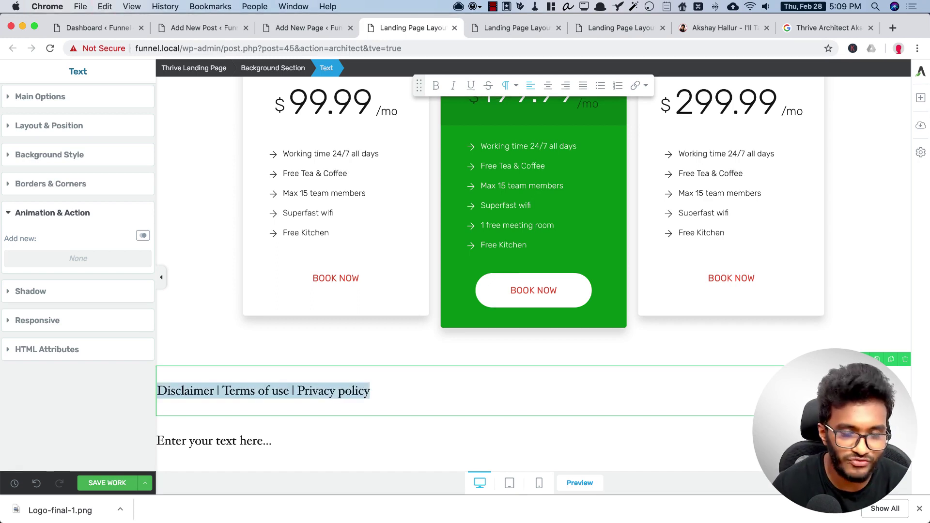
pyautogui.click(416, 387)
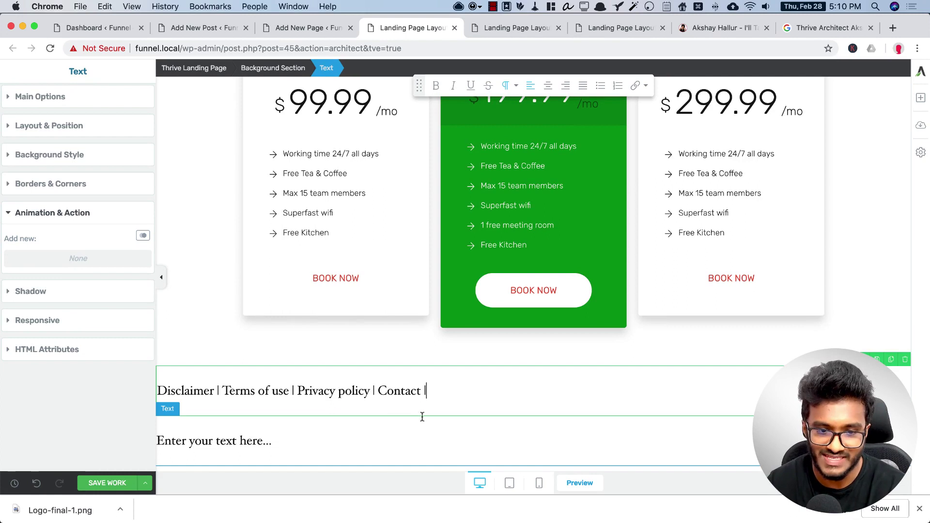
pyautogui.press('BackSpace')
pyautogui.press('BackSpace')
pyautogui.press('super+a')
pyautogui.click(548, 88)
pyautogui.doubleClick(414, 392)
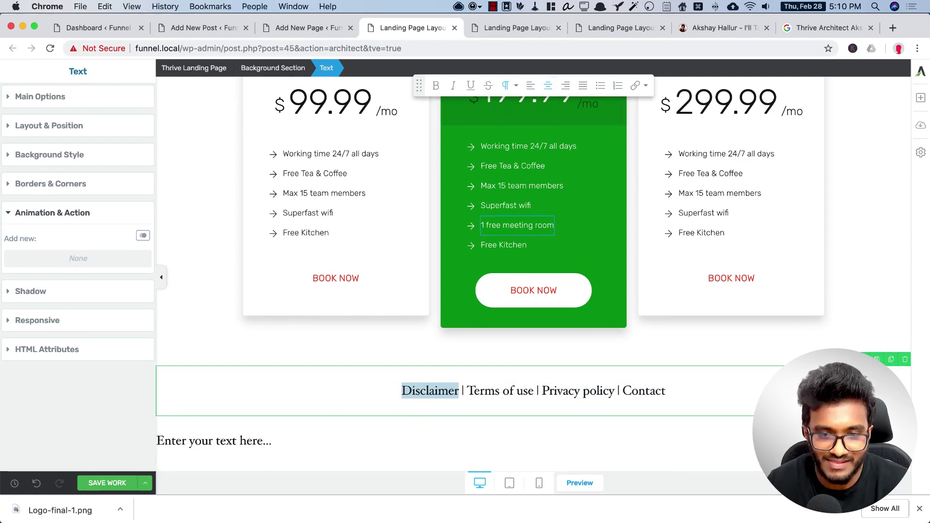
pyautogui.click(635, 86)
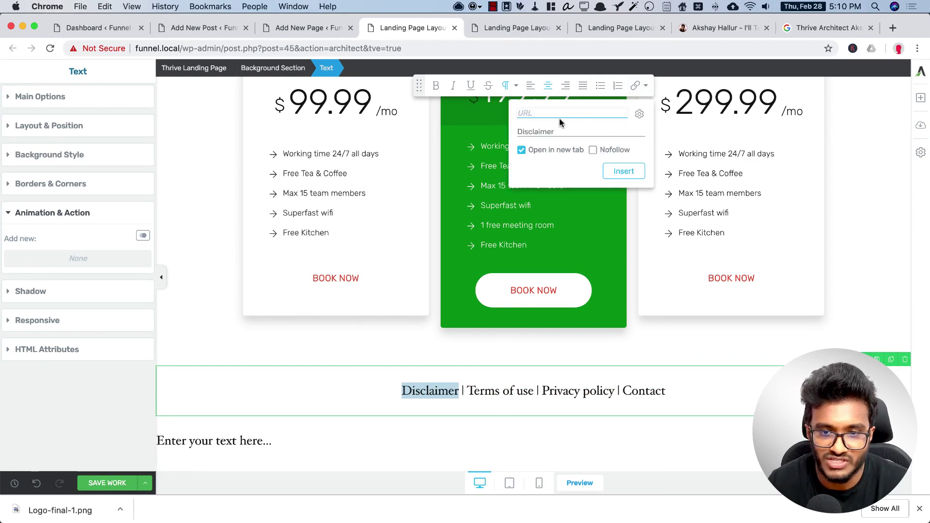
pyautogui.write('https://leggings.com/')
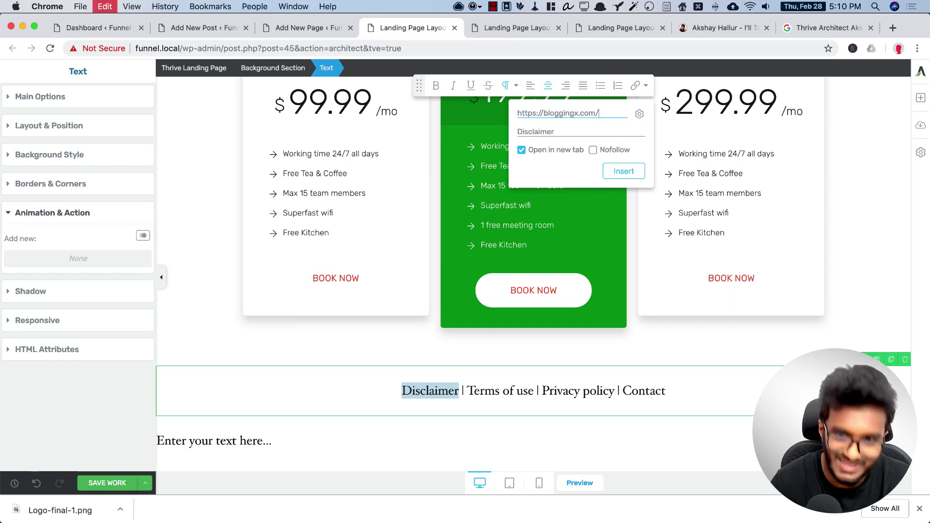
pyautogui.click(621, 172)
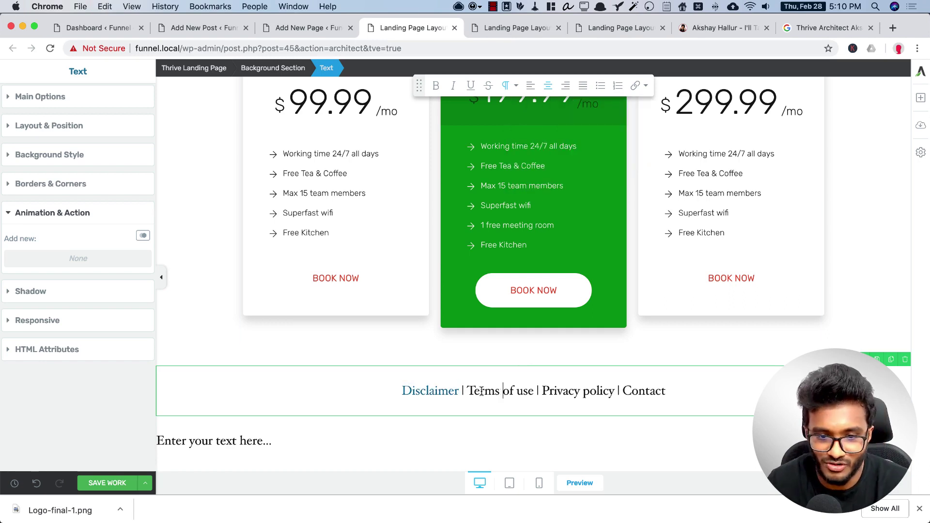
# - Link "Terms of use" in the footer line using the copied URL
pyautogui.moveTo(469, 390); pyautogui.dragTo(534, 390)
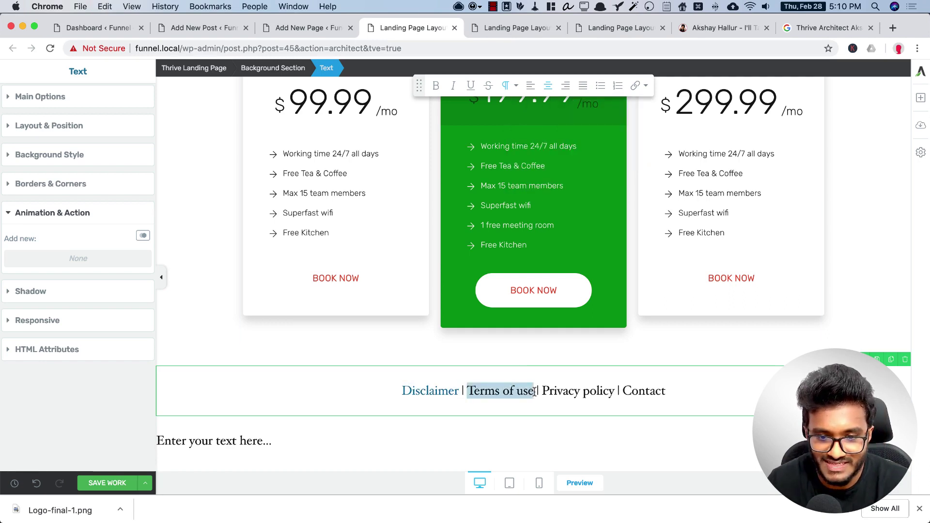
pyautogui.click(635, 87)
pyautogui.write('bx')
pyautogui.press('BackSpace')
pyautogui.press('BackSpace')
pyautogui.press('super+v')
pyautogui.press('Return')
# - Link "Privacy policy" and "Contact" in the footer line, using the copied URL for both
pyautogui.moveTo(542, 390); pyautogui.dragTo(615, 390)
pyautogui.click(636, 86)
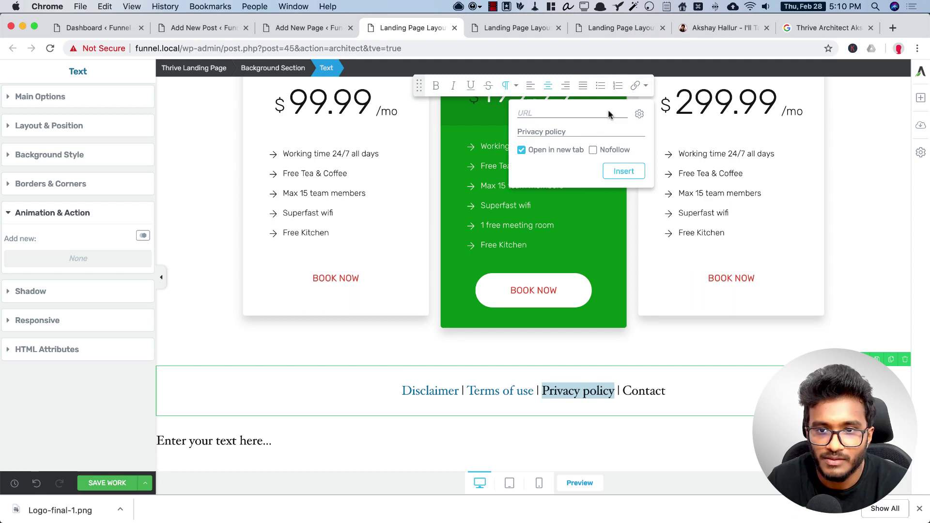
pyautogui.press('super+v')
pyautogui.press('Return')
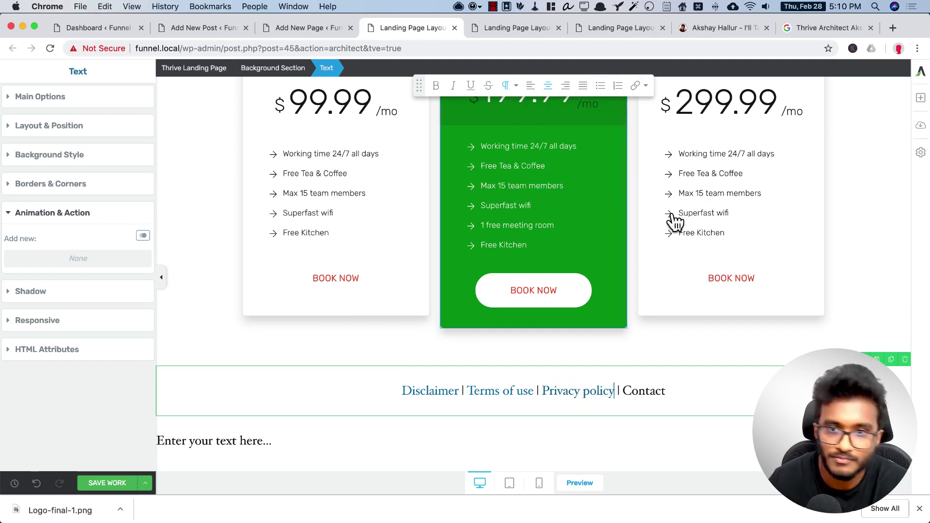
pyautogui.doubleClick(644, 391)
pyautogui.click(635, 86)
pyautogui.press('super+v')
pyautogui.press('Return')
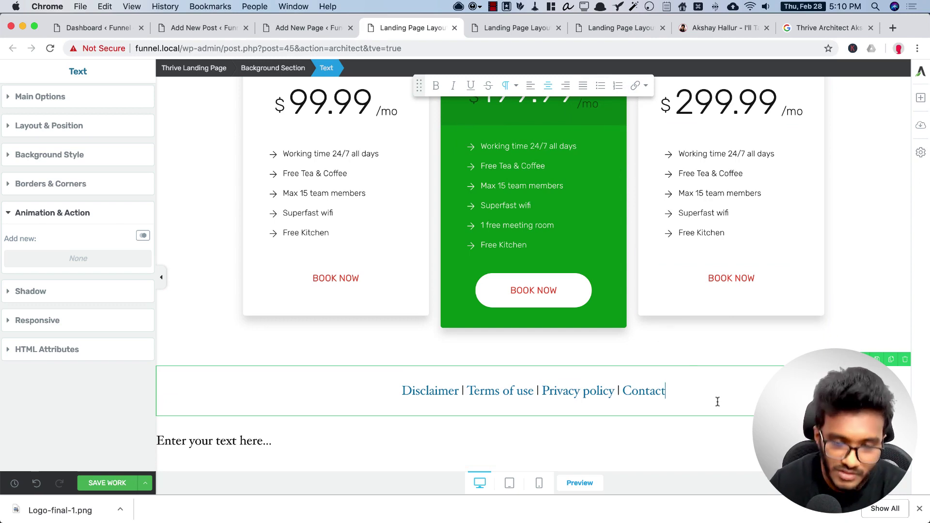
# - Replace the second footer text with "Copyright 2019 | BloggingX" and centre it
pyautogui.click(262, 439)
pyautogui.tripleClick(261, 438)
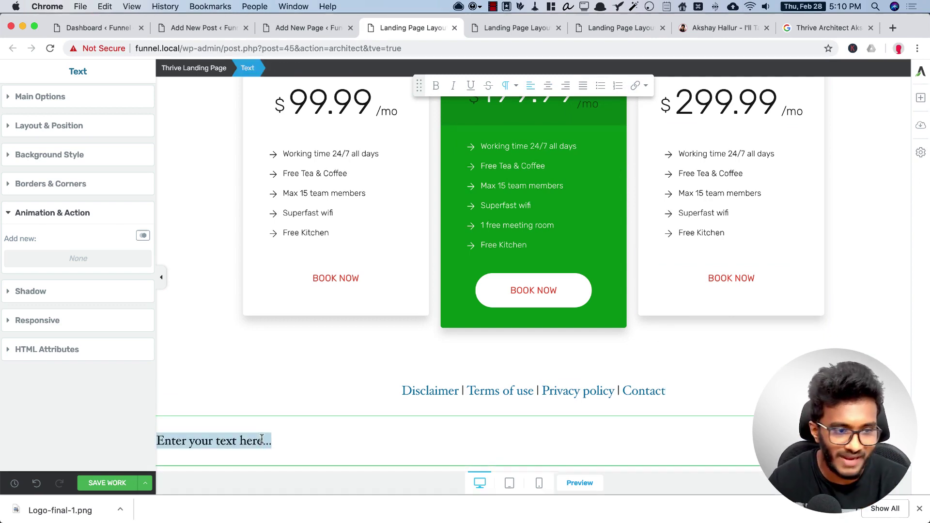
pyautogui.write('Copyright 2019 |')
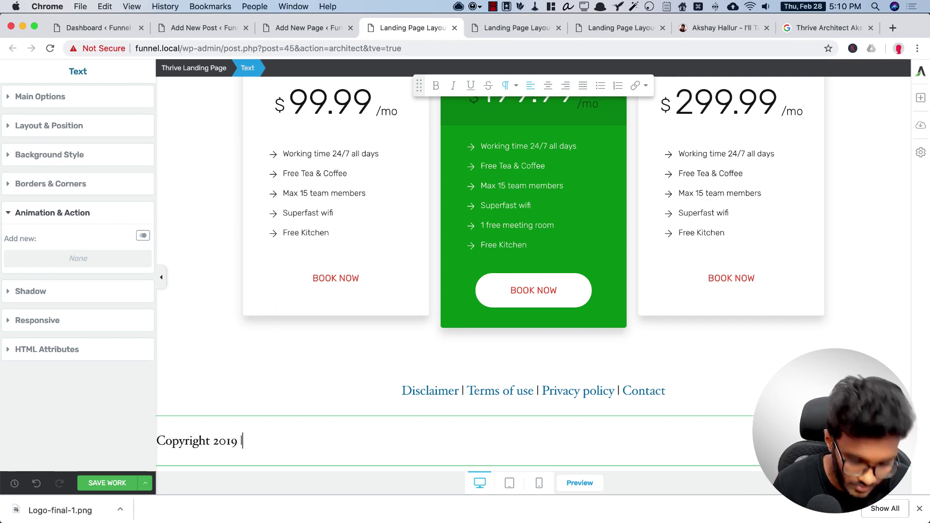
pyautogui.write('loggingX')
pyautogui.press('super+a')
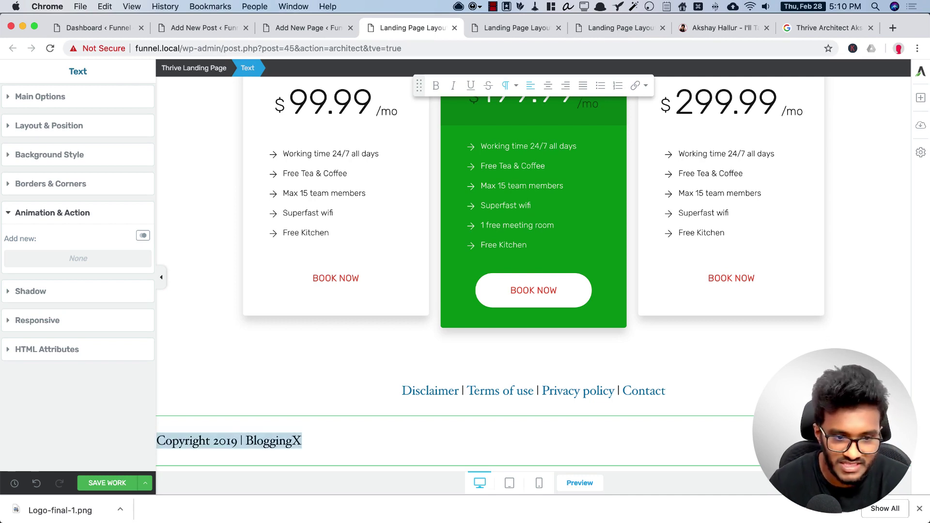
pyautogui.click(548, 87)
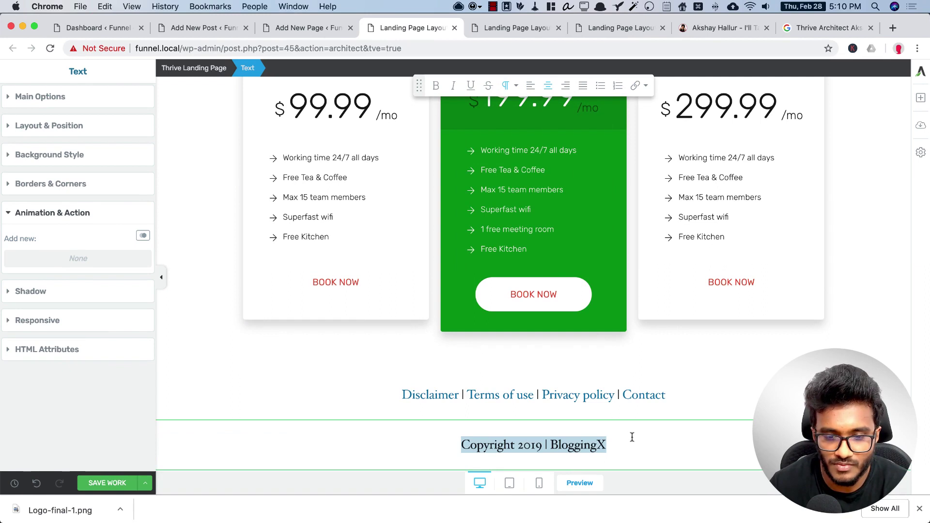
# - Look over the page and inspect the content box that holds the main headline and subheadline
pyautogui.scroll(20, 693, 355)
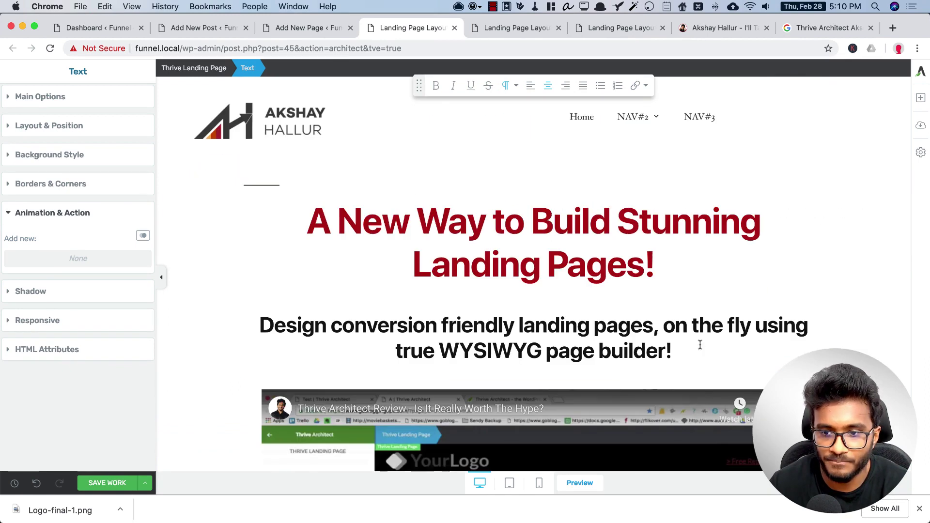
pyautogui.scroll(-20, 660, 337)
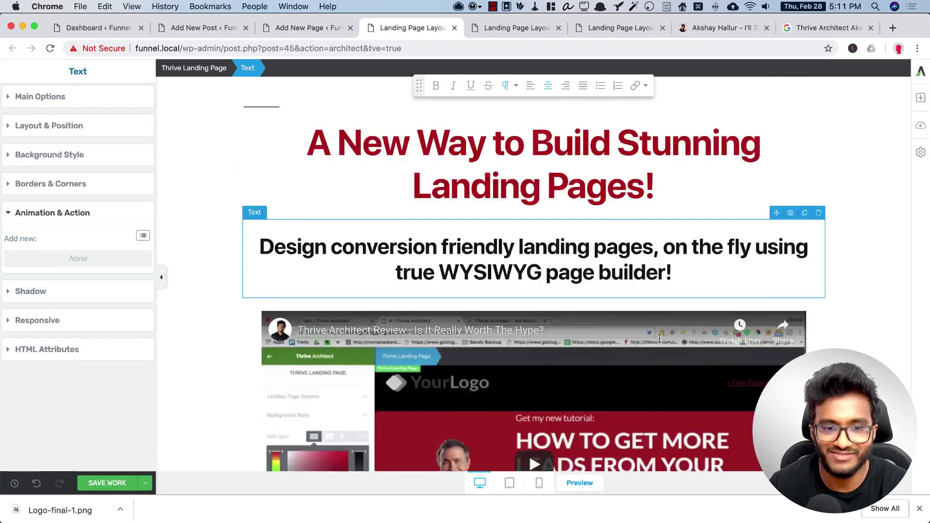
pyautogui.scroll(20, 663, 338)
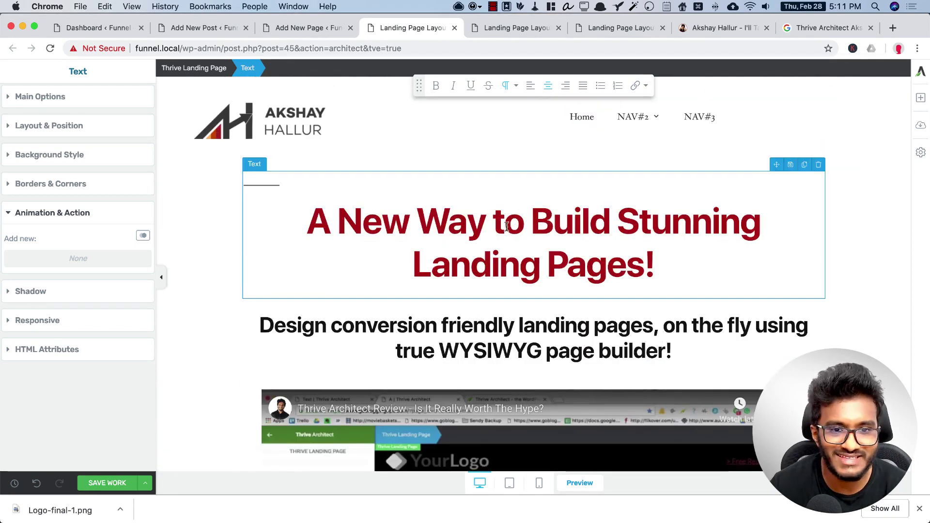
pyautogui.click(264, 72)
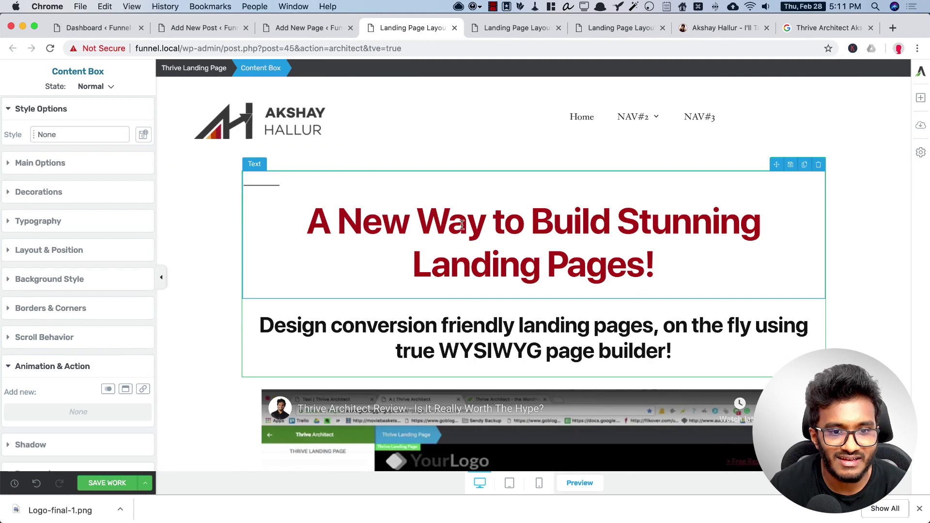
pyautogui.scroll(-3, 342, 312)
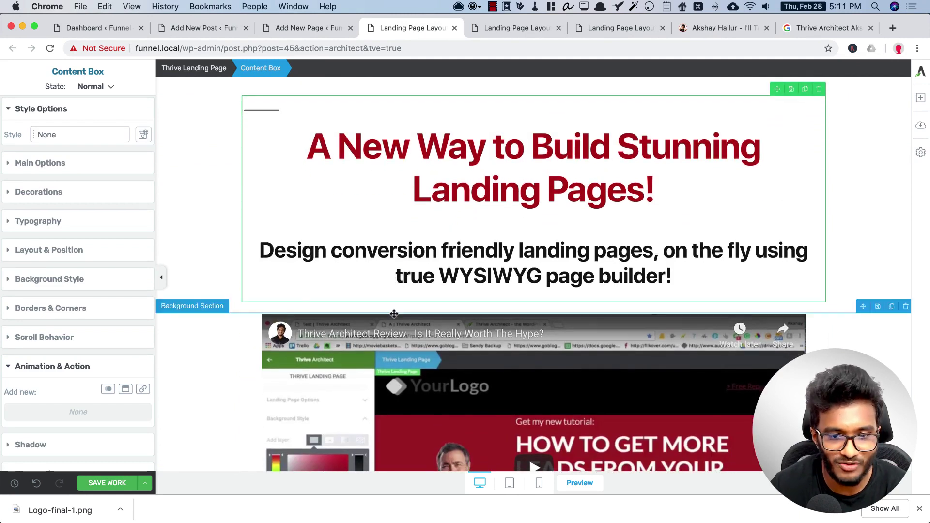
# - Select the background section holding the video and limited-time offer, and open its background style settings
pyautogui.click(397, 321)
pyautogui.click(291, 79)
pyautogui.scroll(-9, 416, 211)
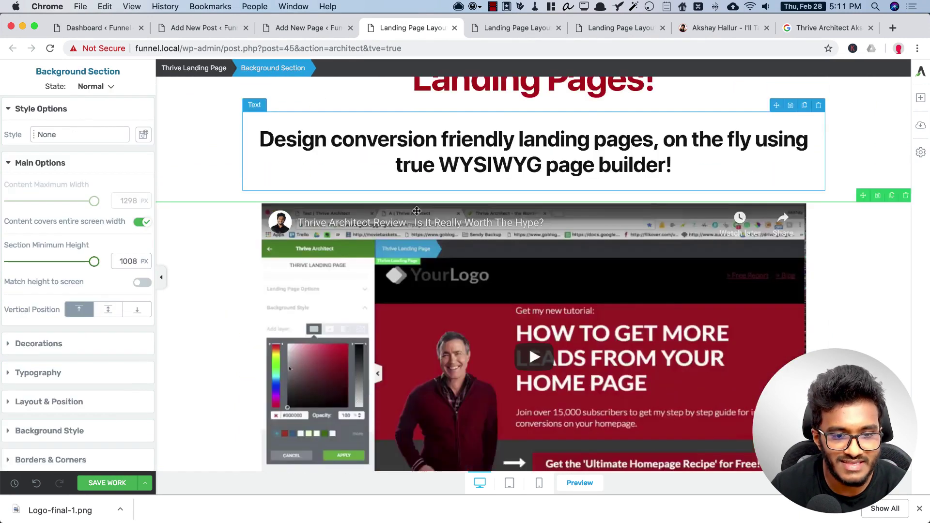
pyautogui.scroll(-3, 417, 211)
pyautogui.scroll(4, 417, 211)
pyautogui.scroll(-4, 417, 211)
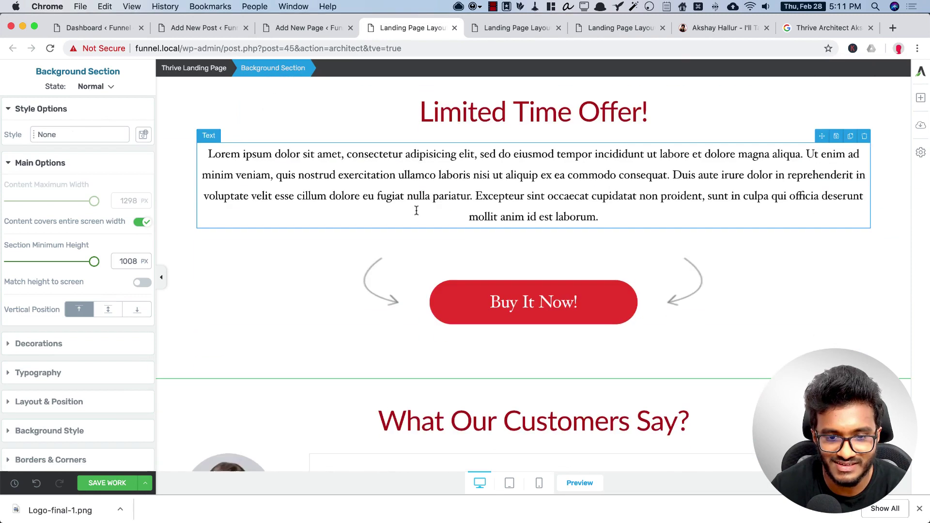
pyautogui.scroll(5, 417, 211)
pyautogui.scroll(5, 416, 209)
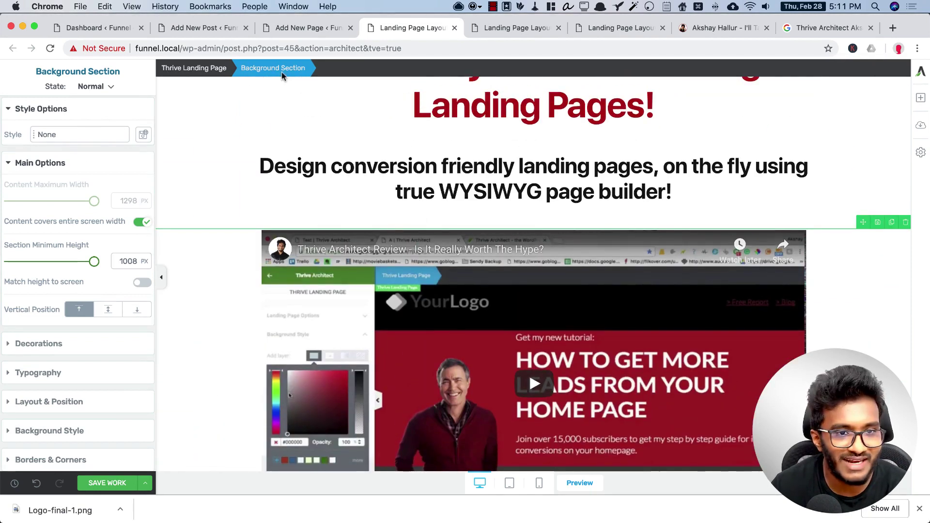
pyautogui.scroll(-3, 92, 312)
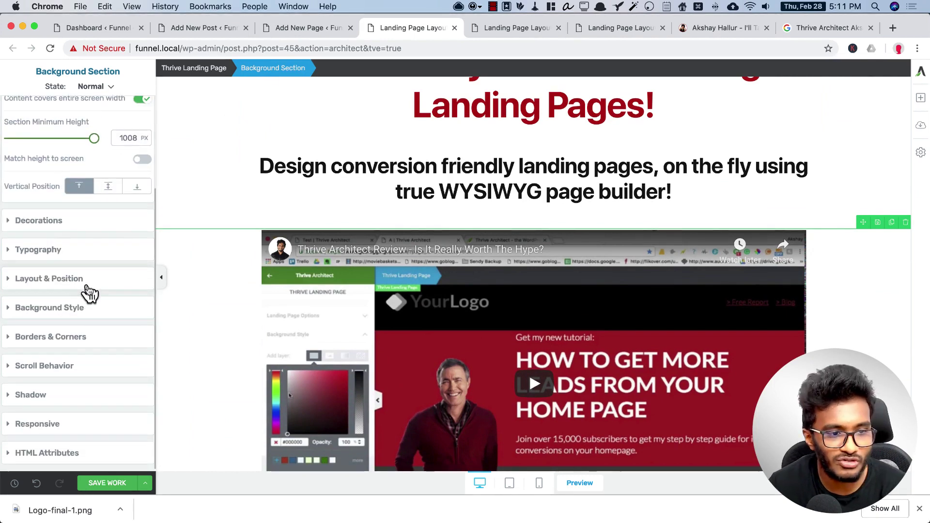
pyautogui.click(85, 310)
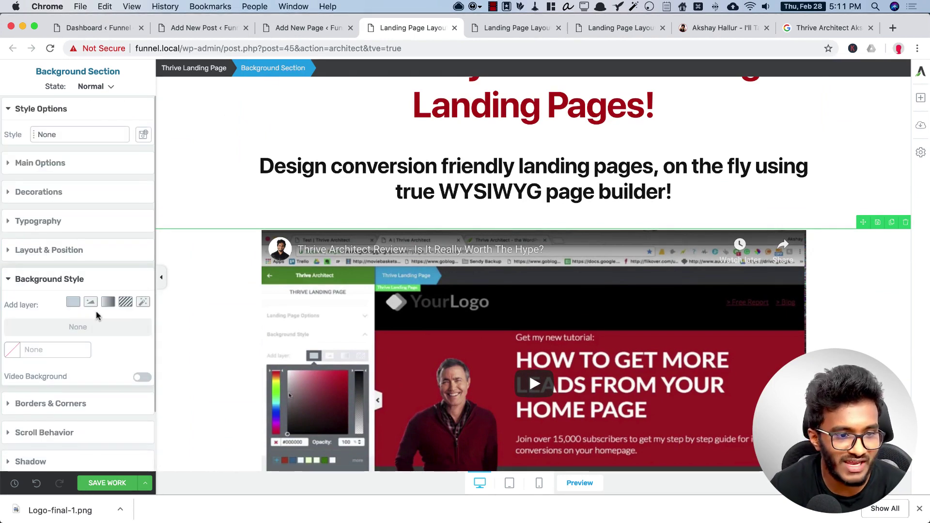
pyautogui.click(73, 301)
pyautogui.scroll(-3, 419, 314)
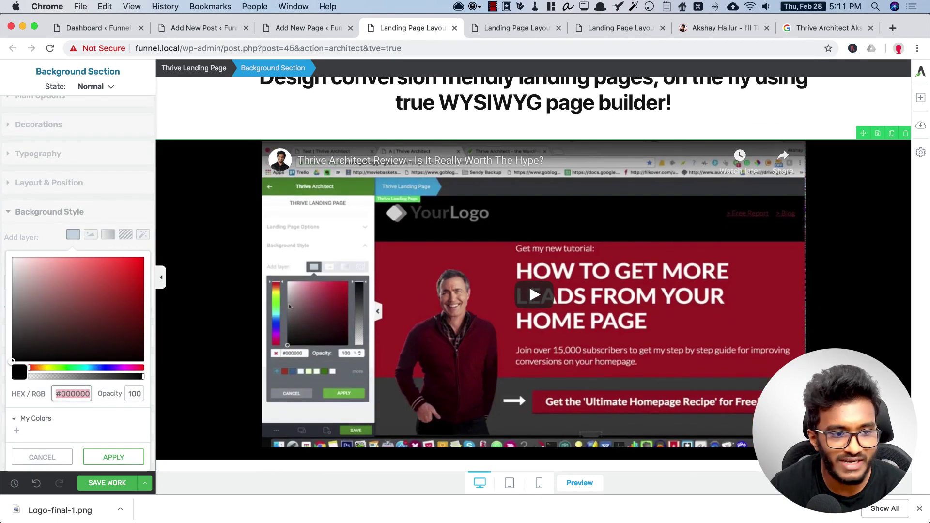
pyautogui.click(73, 235)
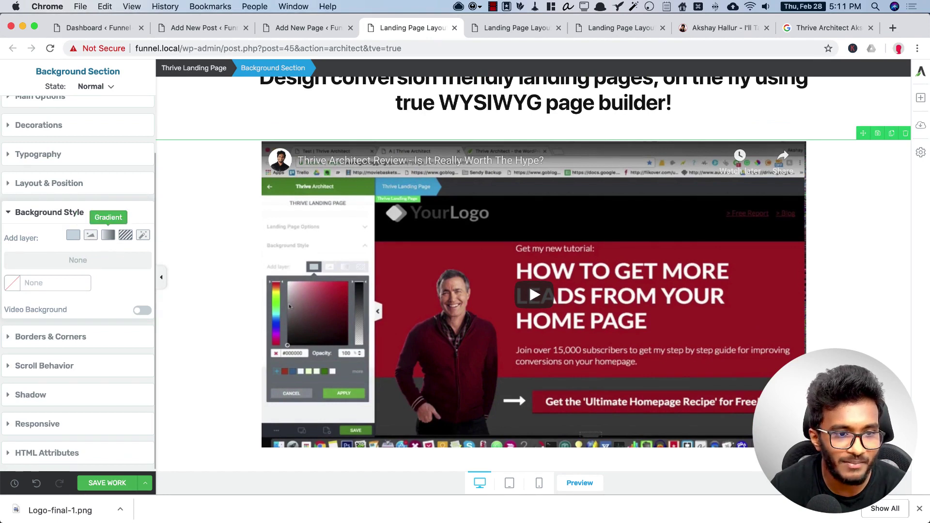
pyautogui.click(143, 236)
pyautogui.click(93, 278)
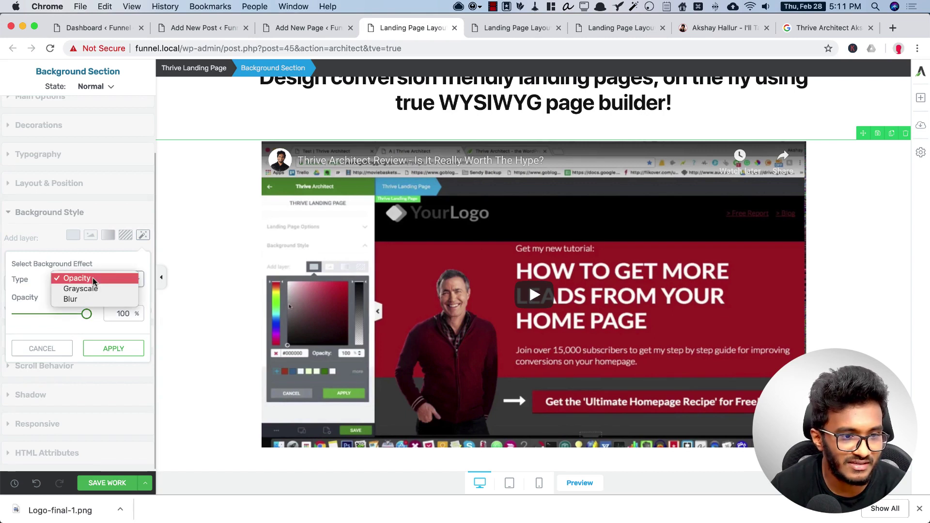
pyautogui.click(92, 280)
pyautogui.click(41, 348)
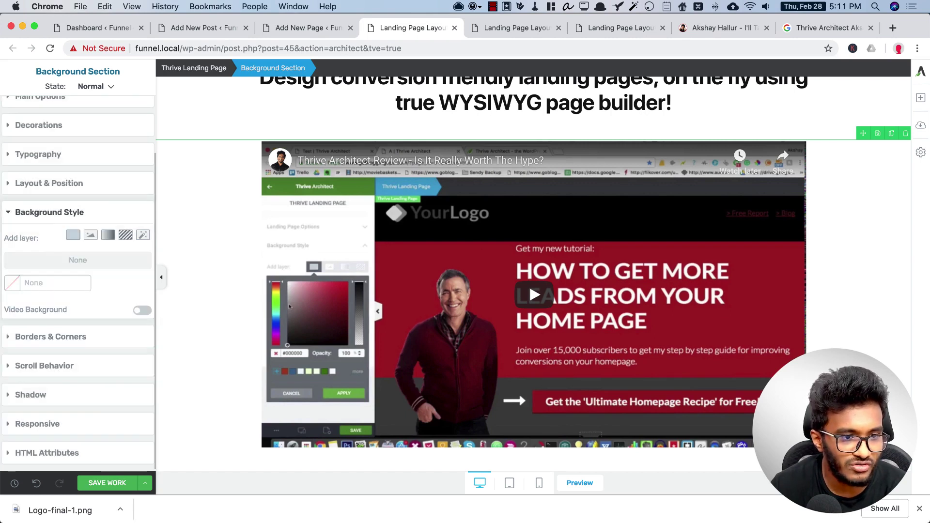
# - Add a solid colour layer of #2d2d2d to the background section and apply it
pyautogui.click(73, 236)
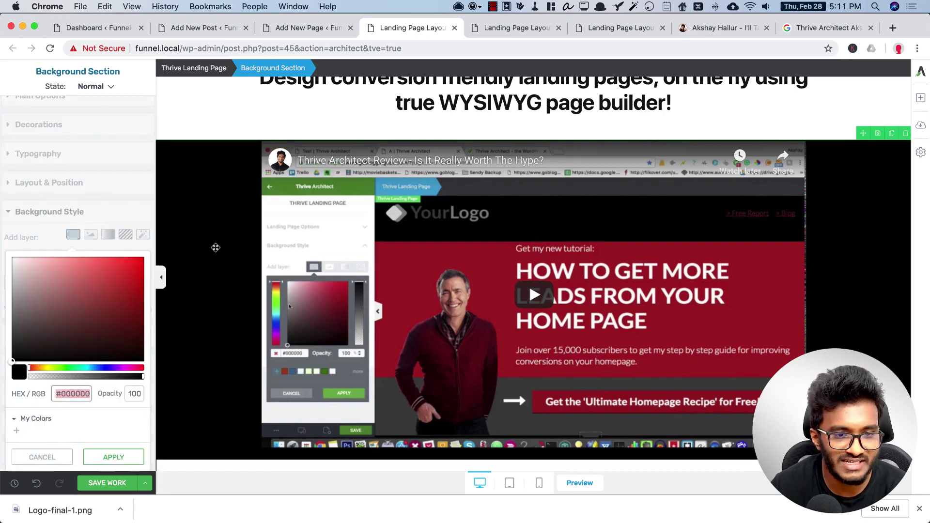
pyautogui.scroll(-6, 216, 247)
pyautogui.scroll(-1, 317, 265)
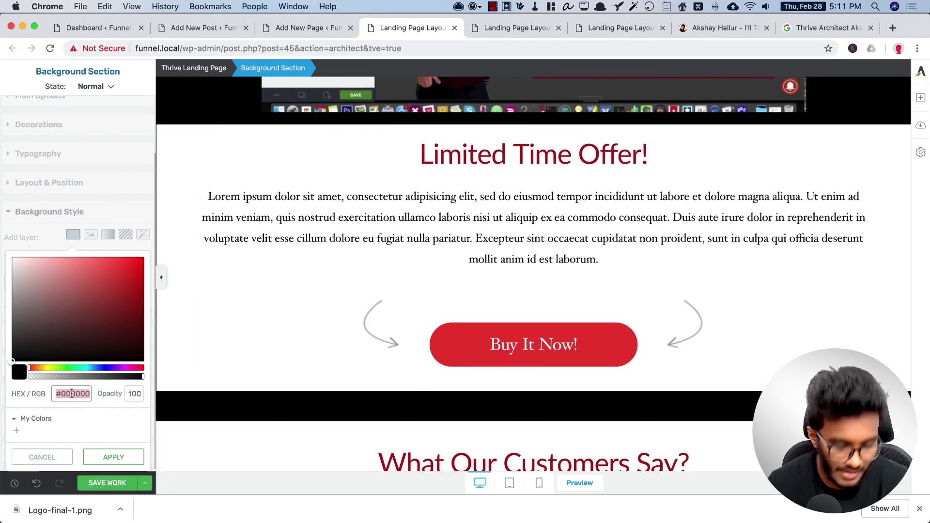
pyautogui.hotkey('ctrl', 'a')
pyautogui.write('#2d2d2d')
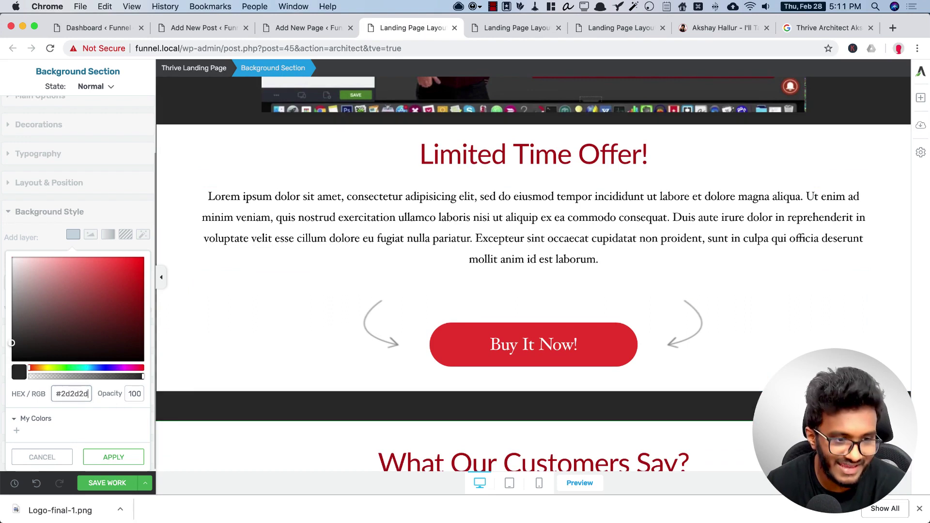
pyautogui.scroll(9, 483, 352)
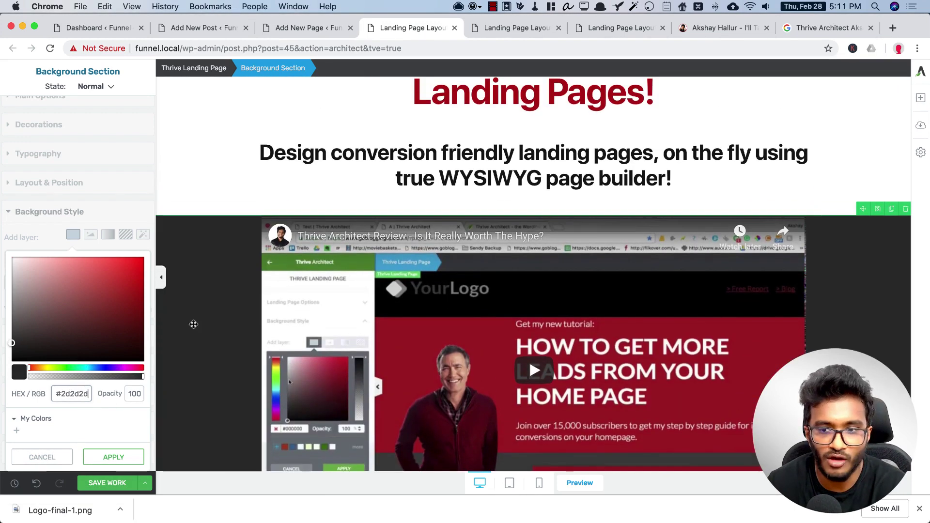
pyautogui.click(114, 457)
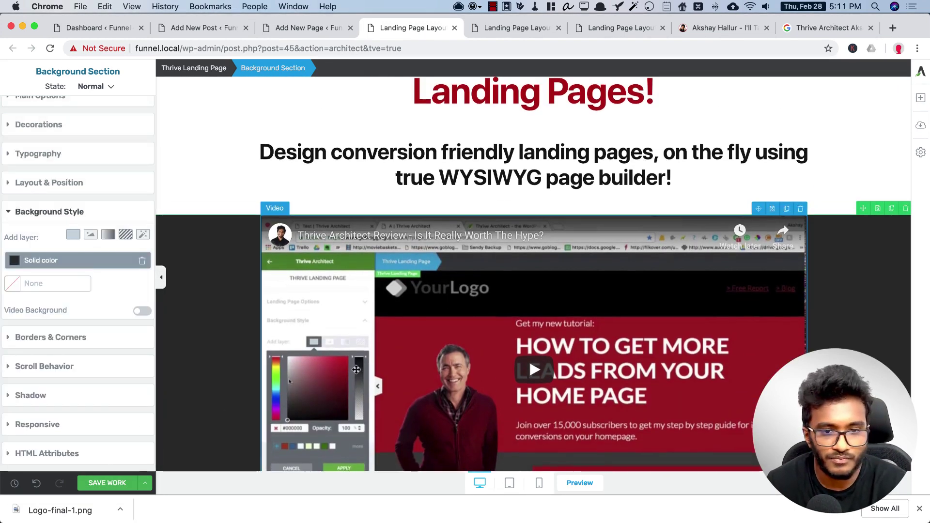
# - Make the white background of the "Limited Time Offer!" content box fully transparent by setting its opacity to 0
pyautogui.scroll(-15, 355, 369)
pyautogui.scroll(5, 356, 370)
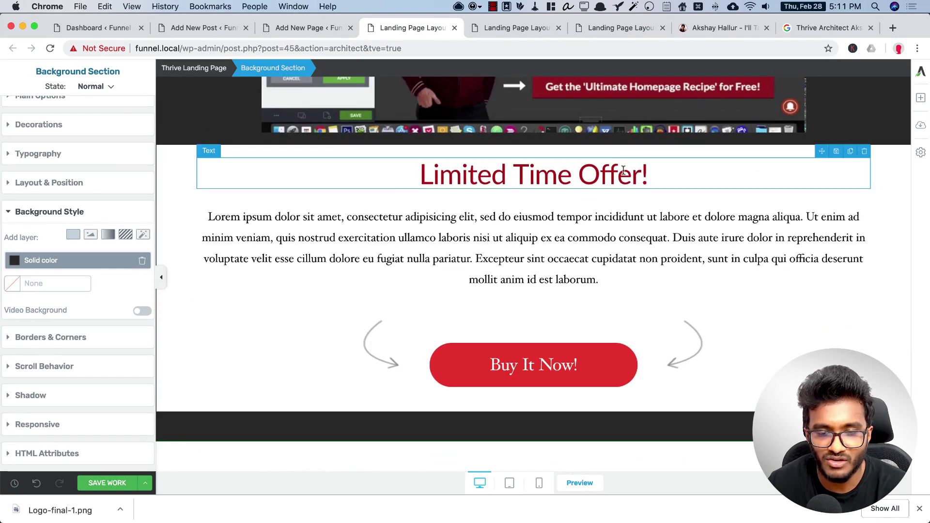
pyautogui.click(793, 154)
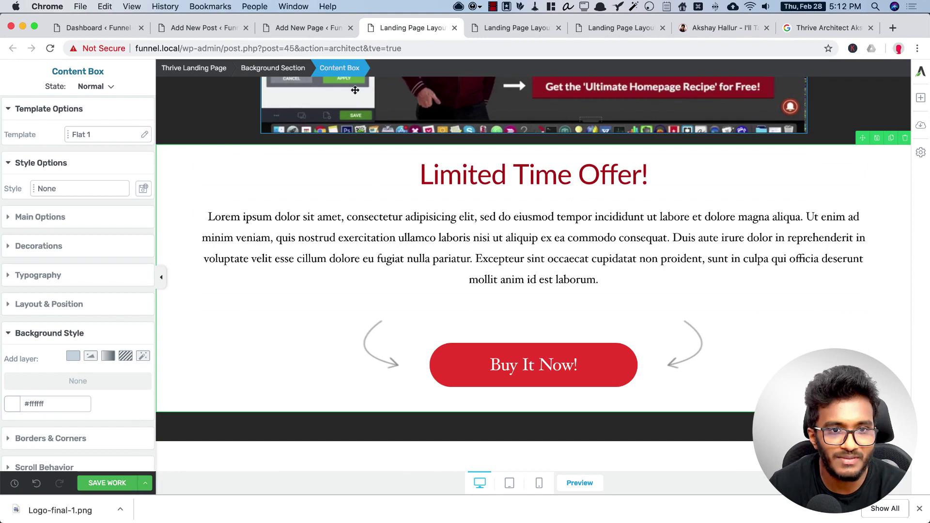
pyautogui.scroll(-2, 63, 317)
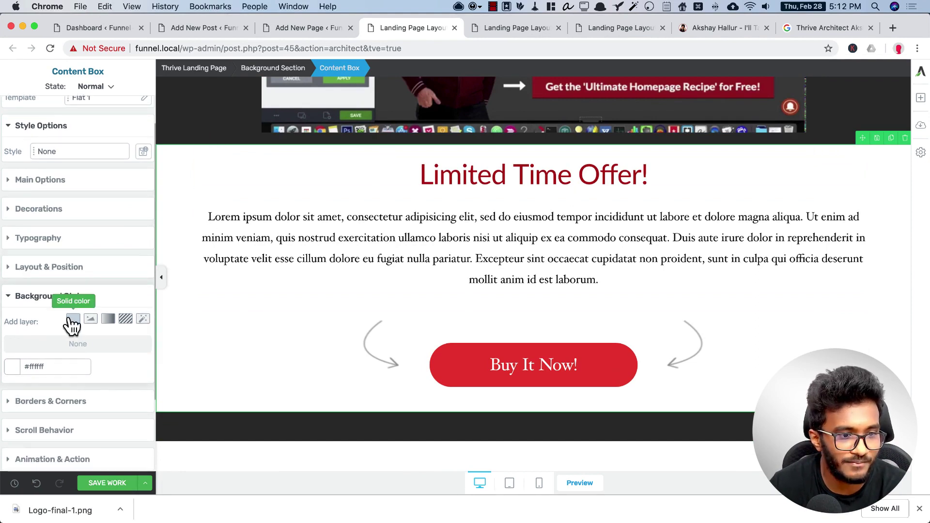
pyautogui.click(16, 370)
pyautogui.moveTo(48, 377); pyautogui.dragTo(25, 378)
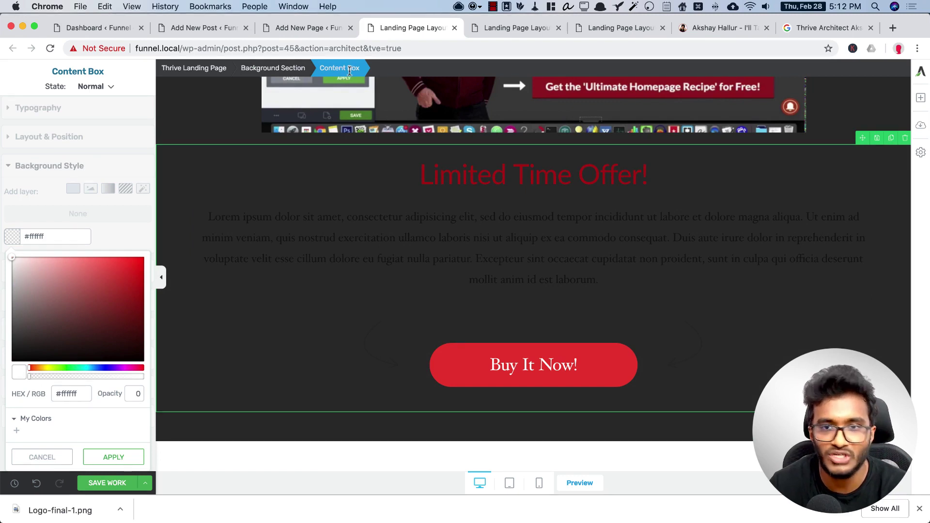
# - Set the text colour of the whole lorem ipsum paragraph to white #ffffff
pyautogui.click(436, 232)
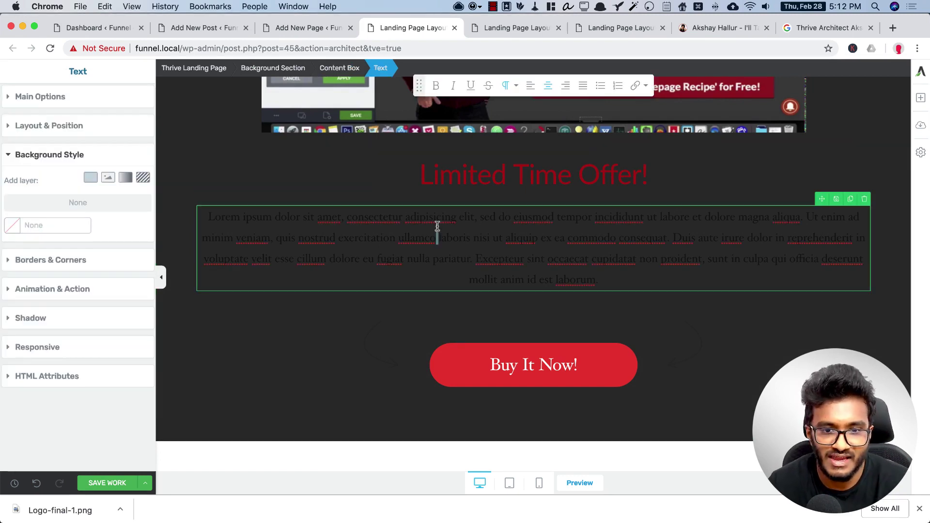
pyautogui.tripleClick(489, 224)
pyautogui.click(29, 97)
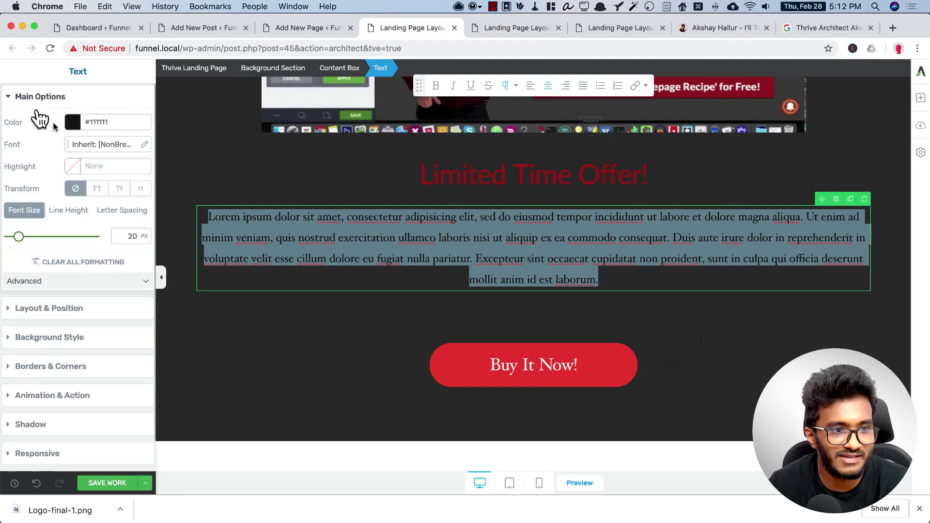
pyautogui.click(73, 122)
pyautogui.moveTo(46, 177); pyautogui.dragTo(16, 142)
# - Recolour the "Limited Time Offer!" heading to light pink #ffcfcf
pyautogui.click(488, 180)
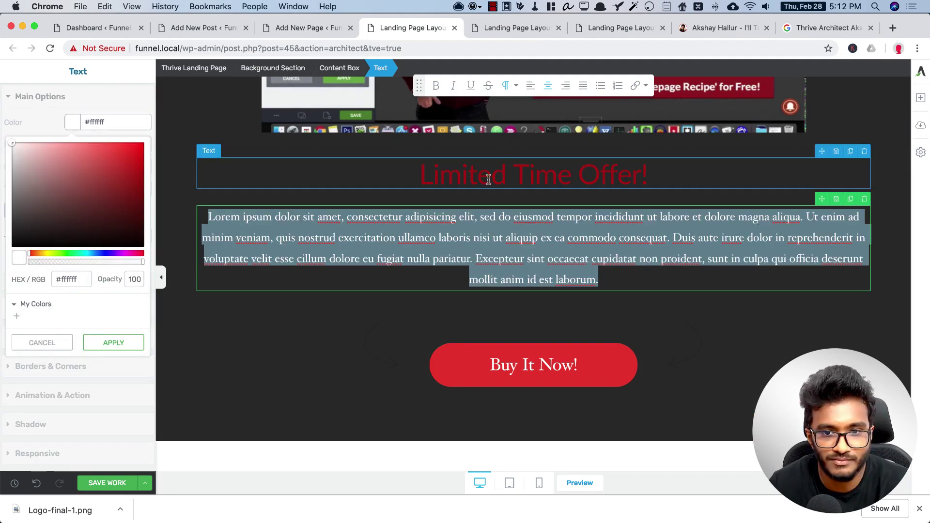
pyautogui.tripleClick(488, 179)
pyautogui.click(73, 122)
pyautogui.moveTo(34, 155); pyautogui.dragTo(36, 126)
pyautogui.click(479, 216)
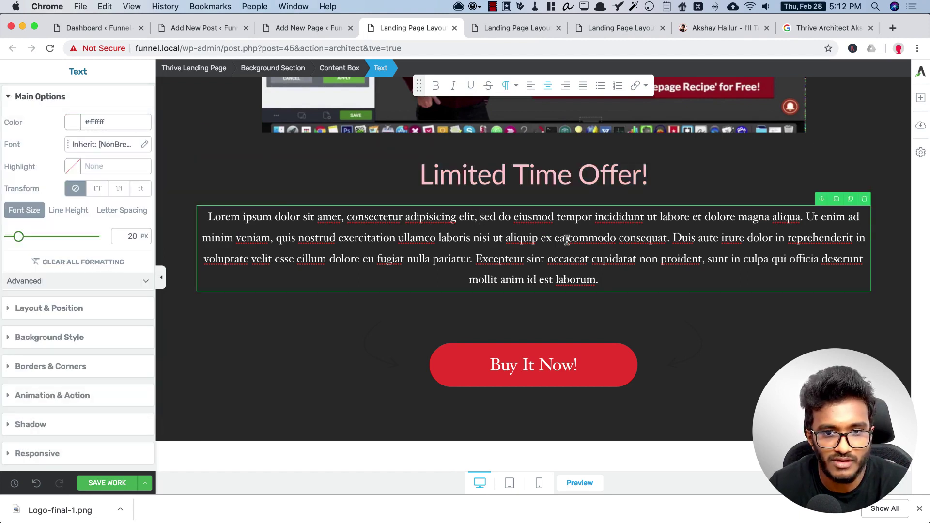
# - Set the text colour of the whole "Limited Time Offer!" heading to white #ffffff
pyautogui.scroll(5, 567, 241)
pyautogui.doubleClick(542, 327)
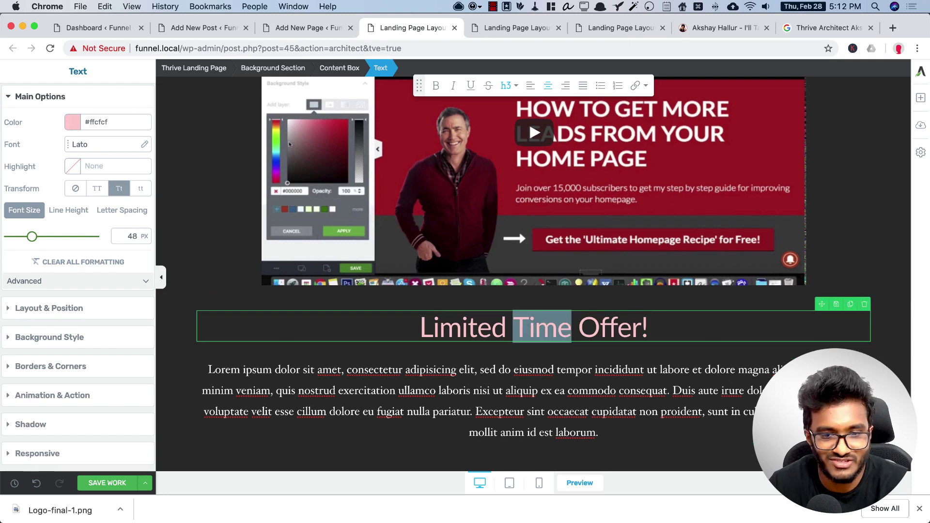
pyautogui.tripleClick(541, 327)
pyautogui.click(73, 122)
pyautogui.moveTo(37, 156); pyautogui.dragTo(11, 143)
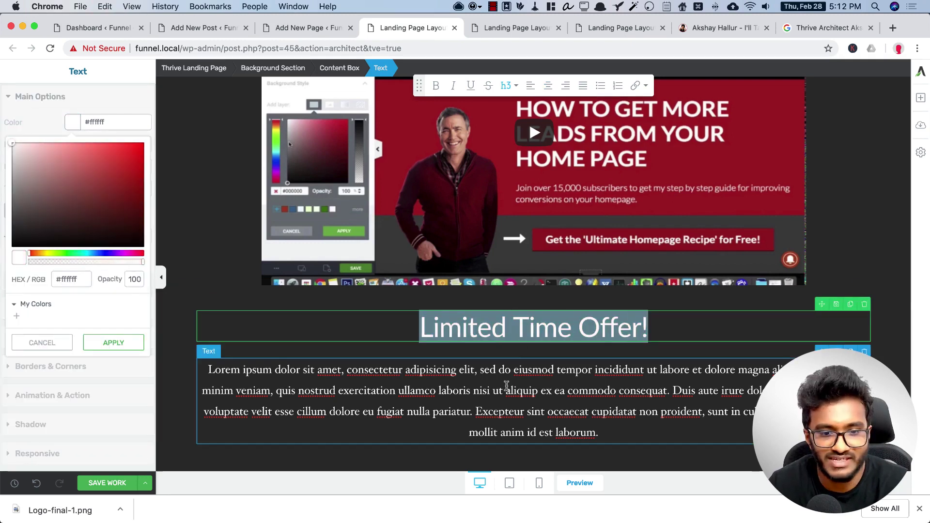
pyautogui.click(507, 386)
# - Review the recoloured section and examine the image effects of the arrow that points left at the "Buy It Now!" button
pyautogui.scroll(5, 506, 386)
pyautogui.scroll(-10, 637, 360)
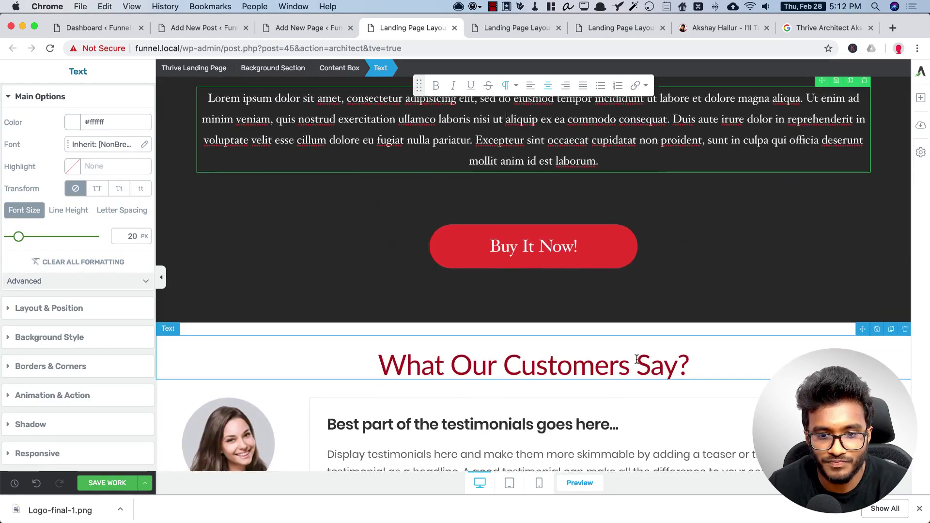
pyautogui.scroll(5, 637, 360)
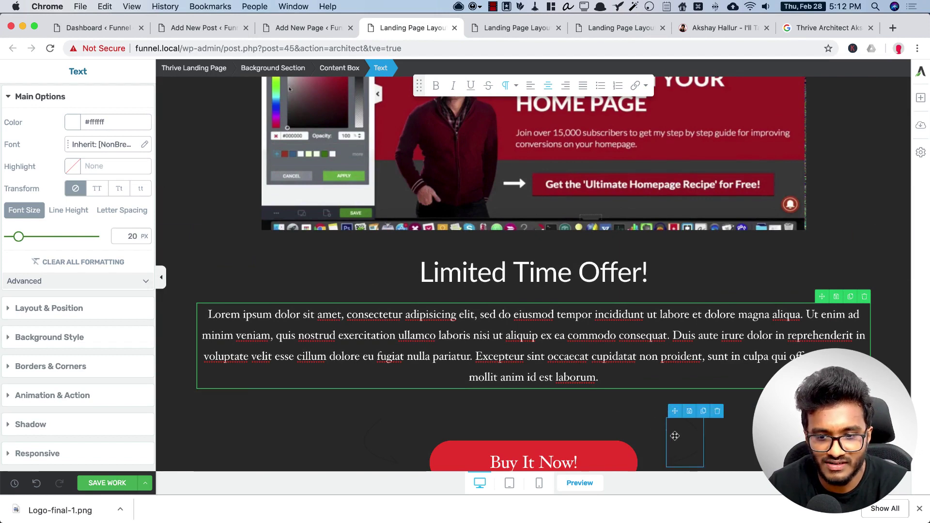
pyautogui.scroll(-2, 676, 434)
pyautogui.click(687, 385)
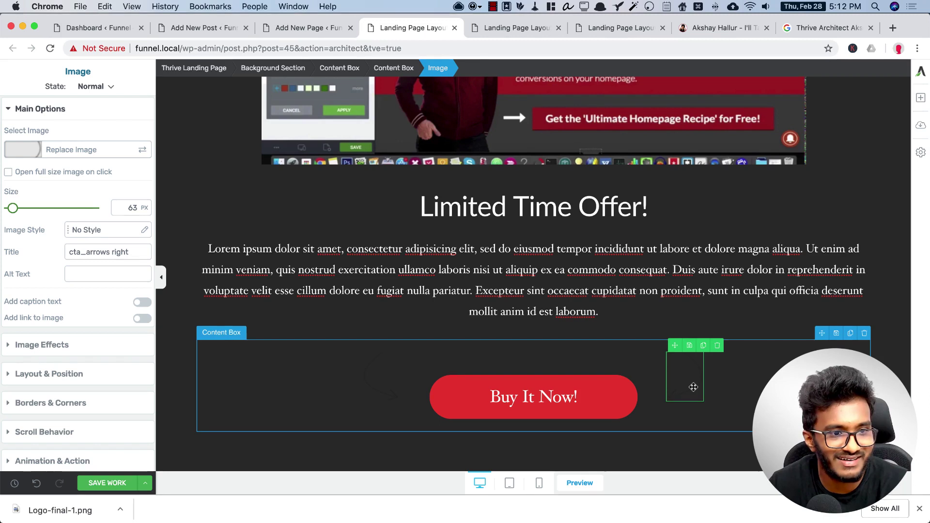
pyautogui.click(42, 344)
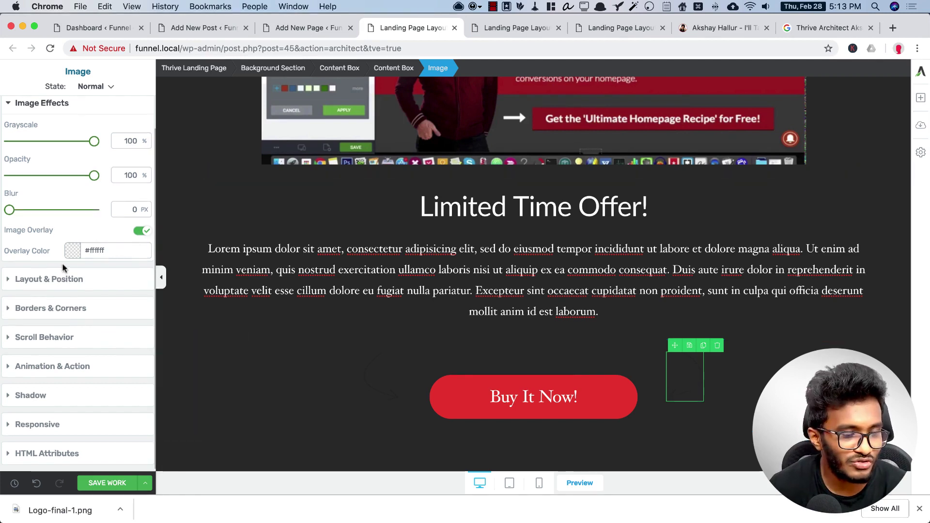
pyautogui.scroll(2, 83, 264)
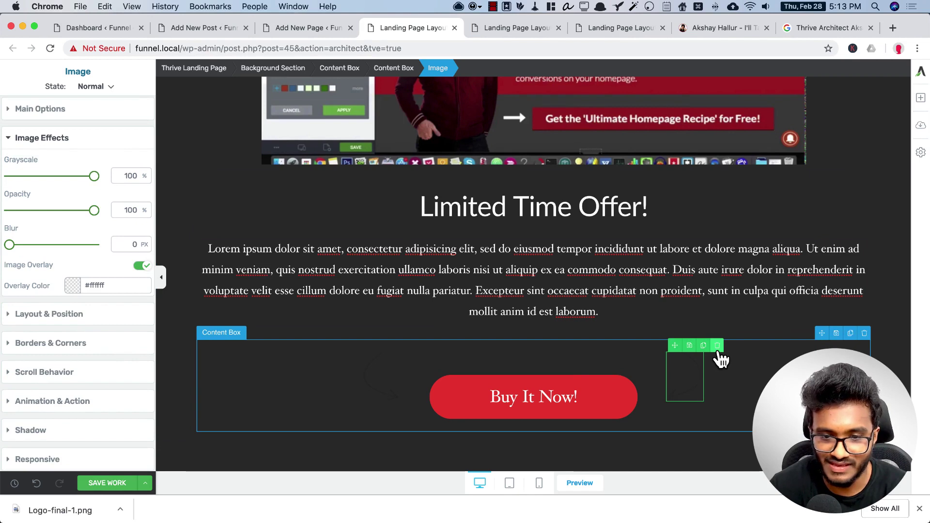
# - Set the solid background colour of the section holding the video and the limited time offer to #0971b2
pyautogui.scroll(6, 720, 359)
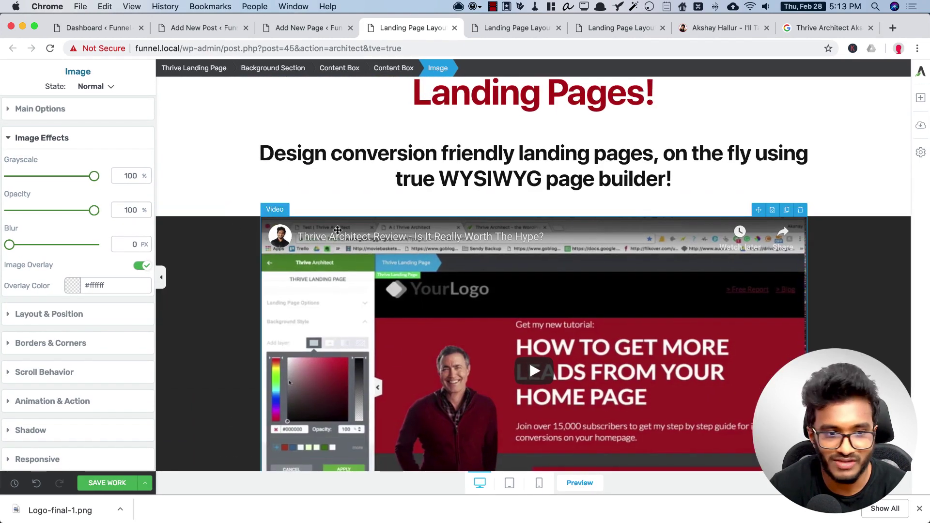
pyautogui.click(220, 227)
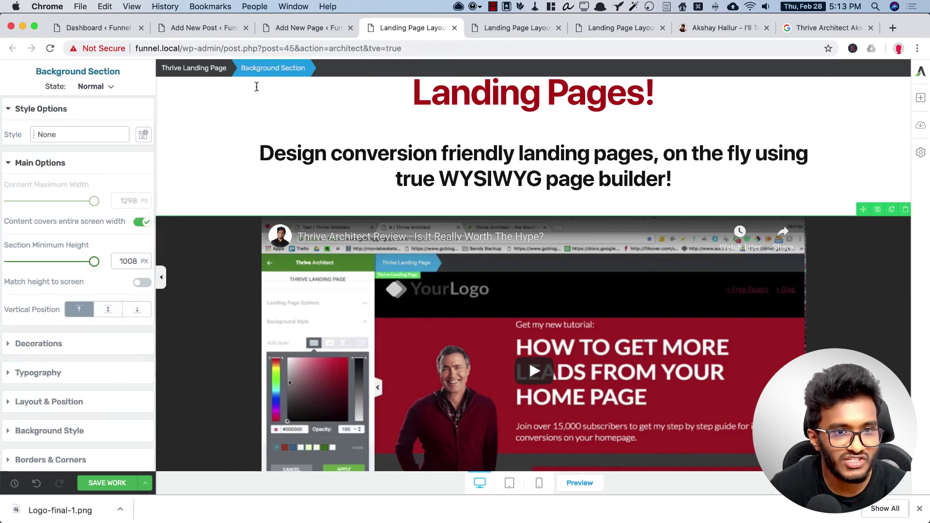
pyautogui.scroll(-3, 65, 225)
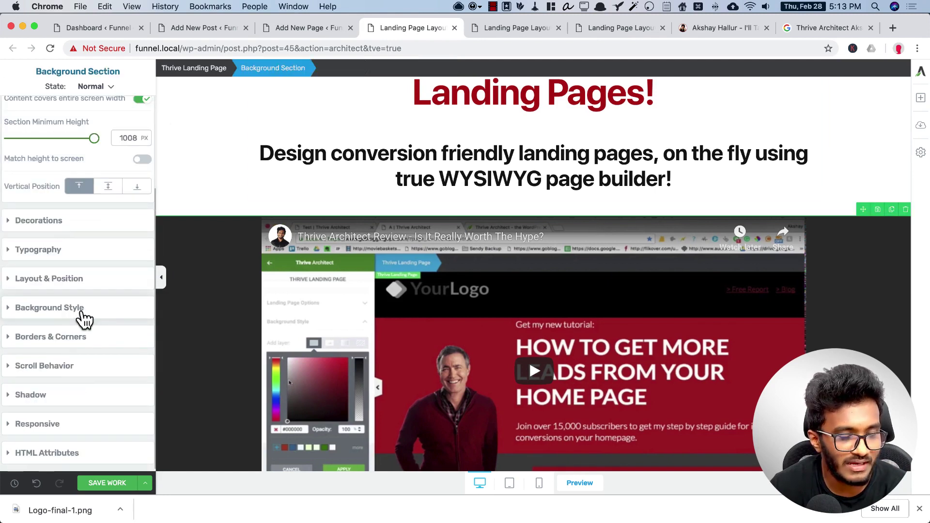
pyautogui.click(82, 313)
pyautogui.click(110, 333)
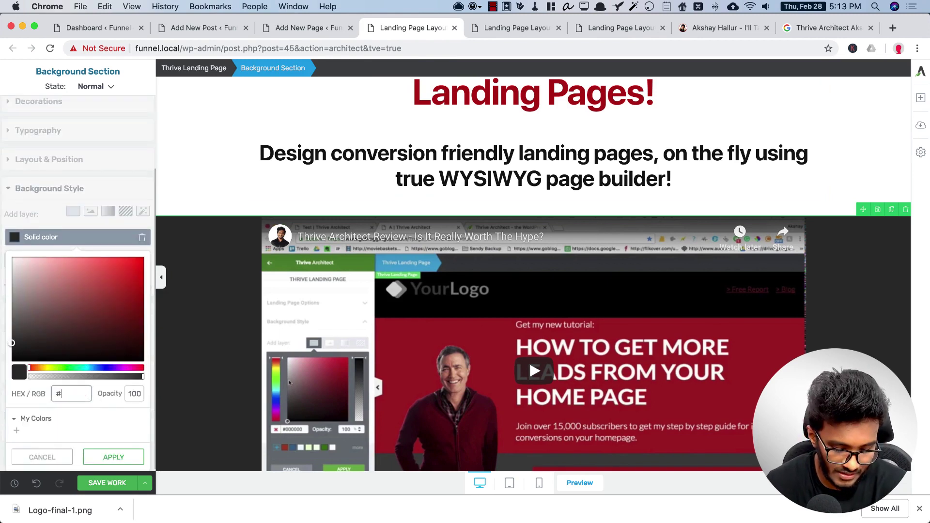
pyautogui.write('#bb')
pyautogui.press('super+a')
pyautogui.write('#0971b2')
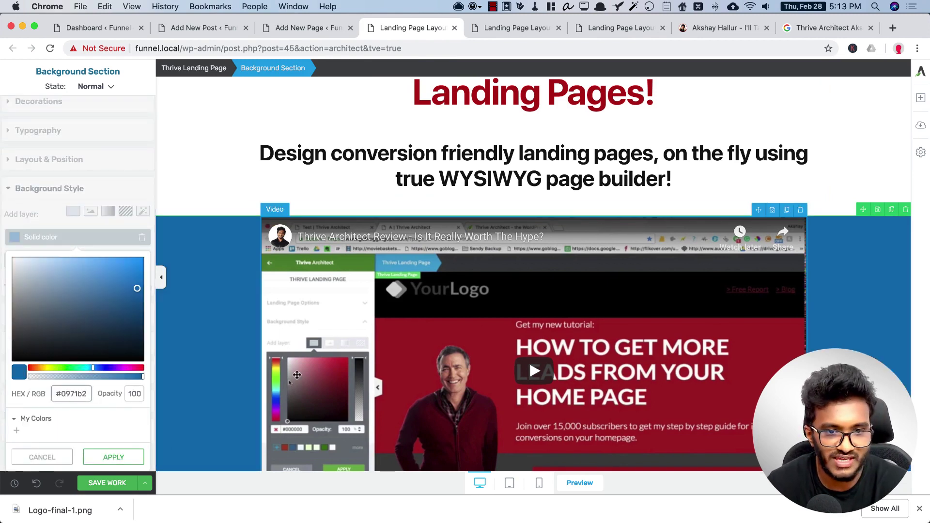
pyautogui.scroll(-10, 297, 378)
pyautogui.scroll(1, 298, 375)
pyautogui.scroll(1, 297, 375)
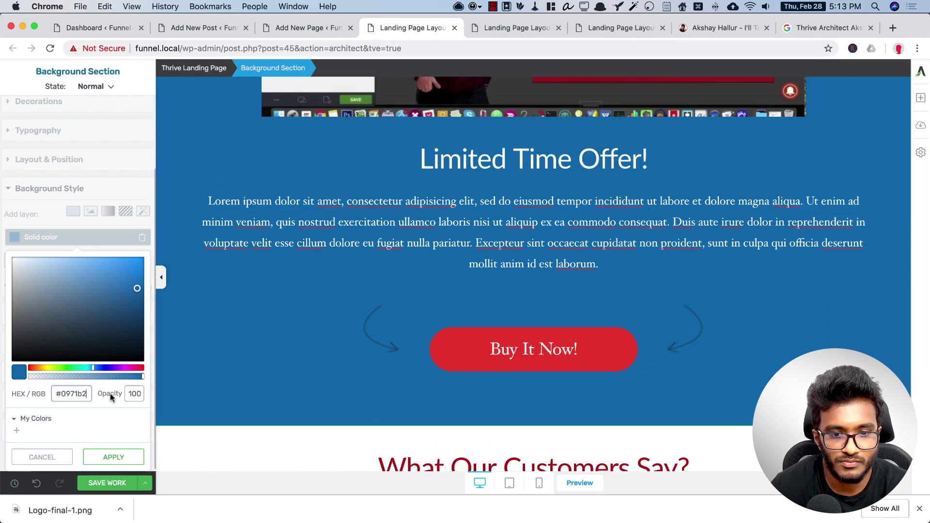
pyautogui.click(110, 457)
pyautogui.scroll(10, 388, 368)
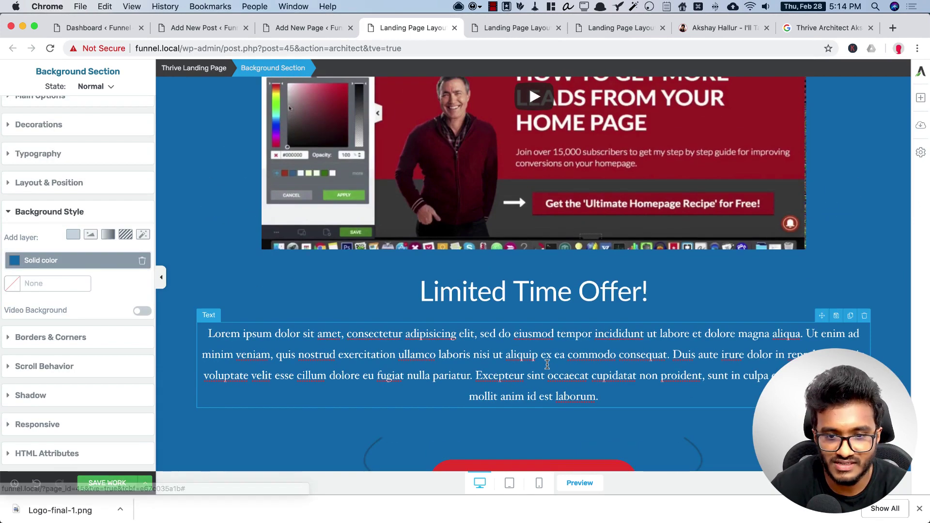
# - Increase the top padding of the background section above the video to 87 px
pyautogui.scroll(6, 558, 303)
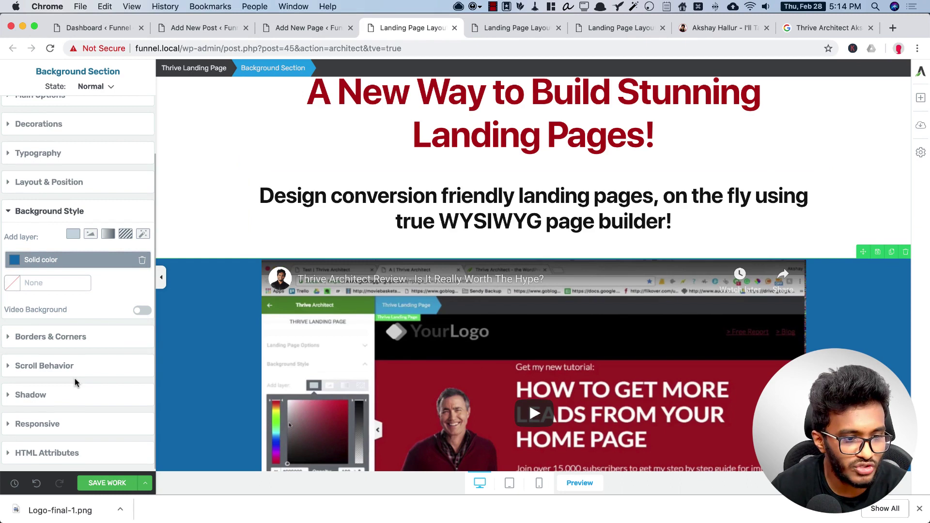
pyautogui.scroll(3, 75, 383)
pyautogui.click(68, 250)
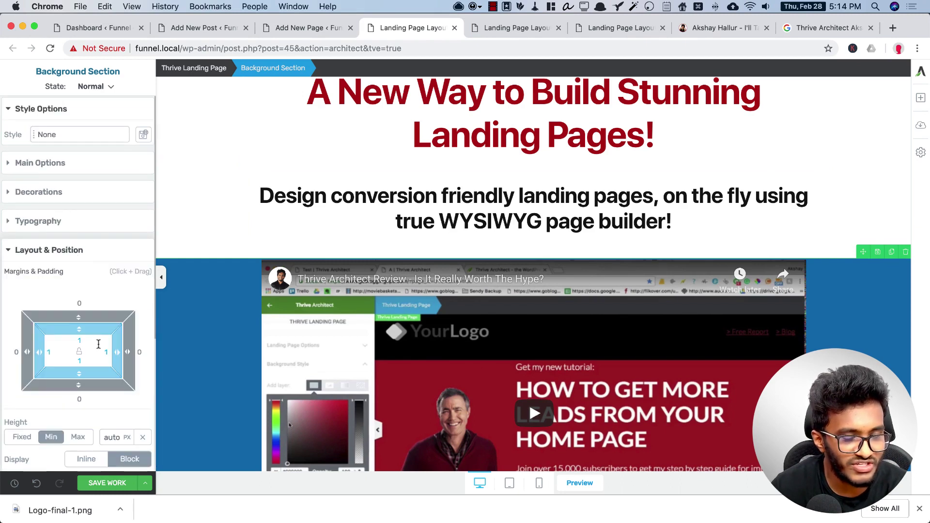
pyautogui.moveTo(83, 335); pyautogui.dragTo(83, 390)
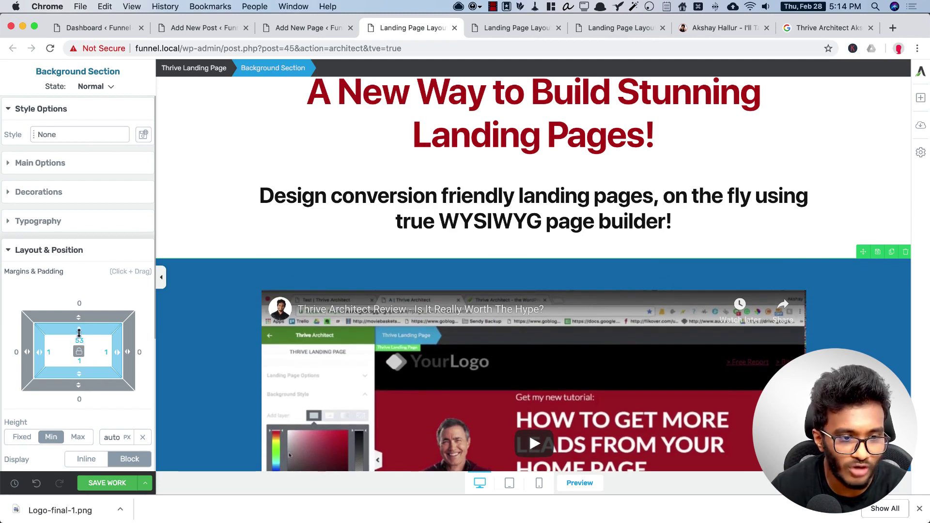
pyautogui.moveTo(81, 334); pyautogui.dragTo(88, 338)
pyautogui.click(79, 355)
pyautogui.scroll(-10, 510, 342)
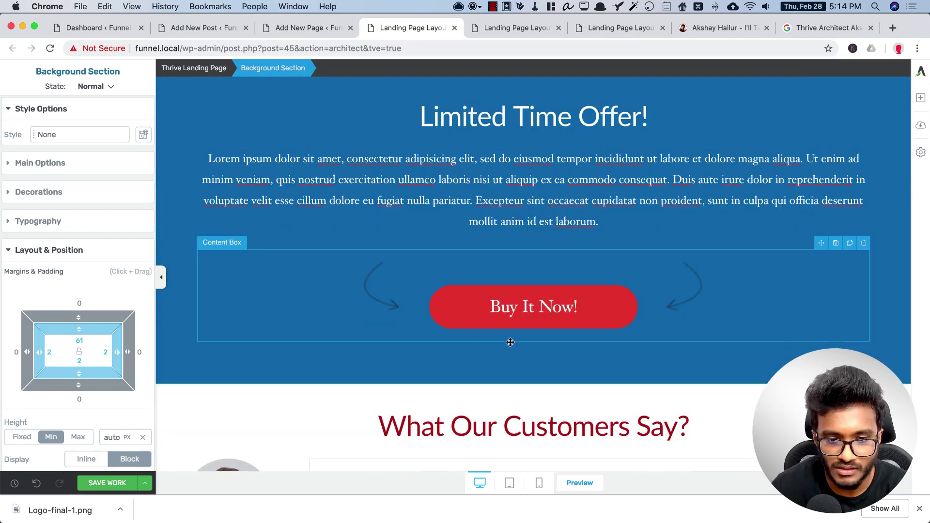
pyautogui.scroll(10, 510, 342)
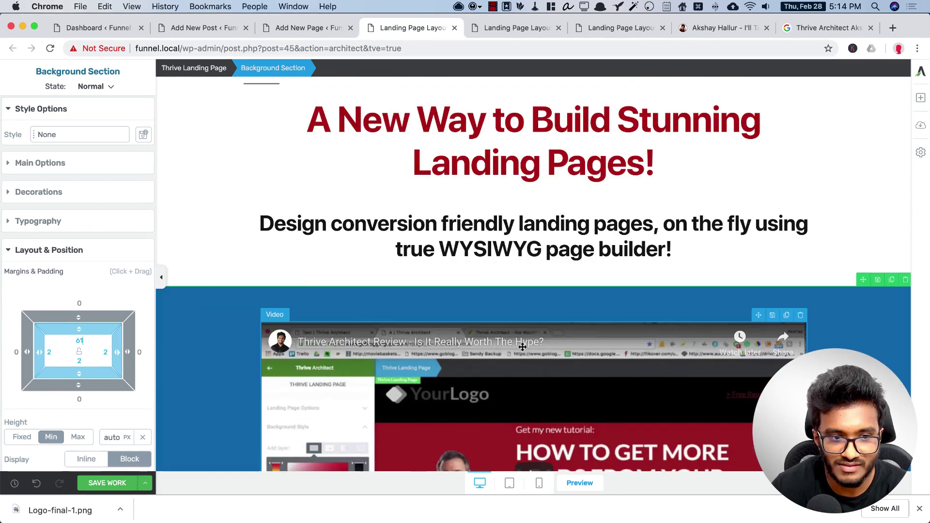
pyautogui.moveTo(87, 330); pyautogui.dragTo(88, 354)
pyautogui.scroll(-15, 620, 350)
pyautogui.scroll(15, 621, 350)
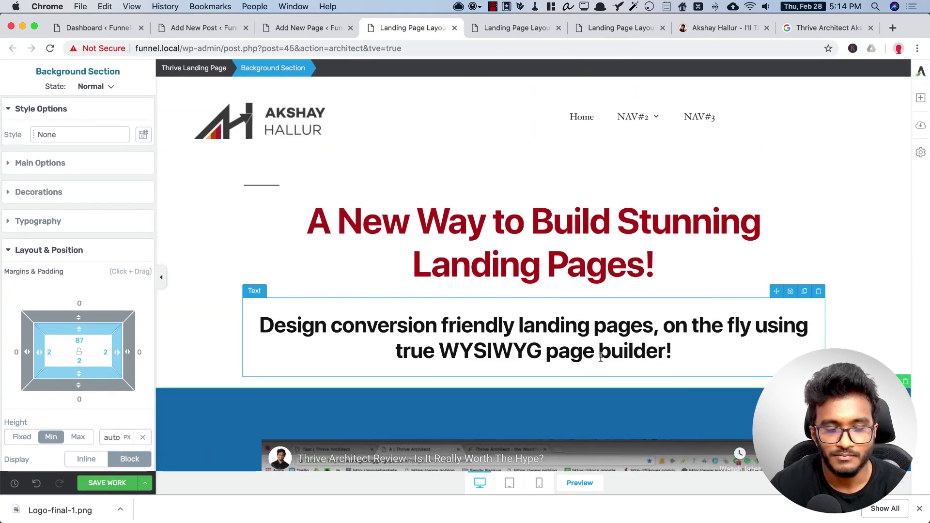
# - Reduce the maximum width of the whole testimonial element to 1071 px and align it to the centre
pyautogui.scroll(-15, 575, 369)
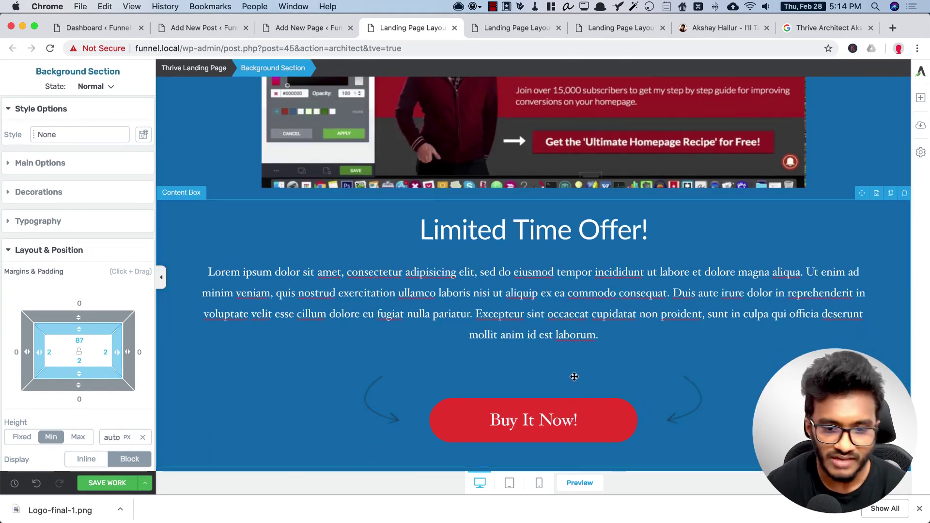
pyautogui.scroll(-5, 560, 377)
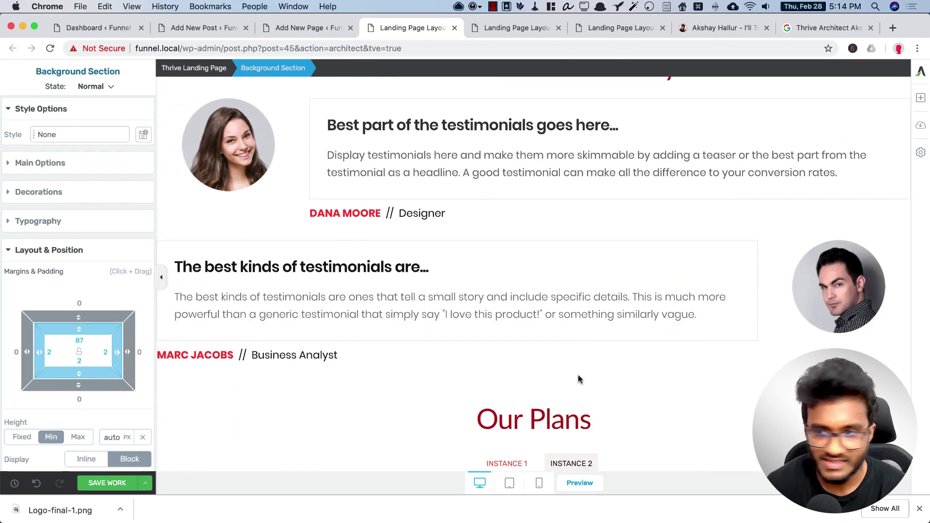
pyautogui.scroll(5, 574, 377)
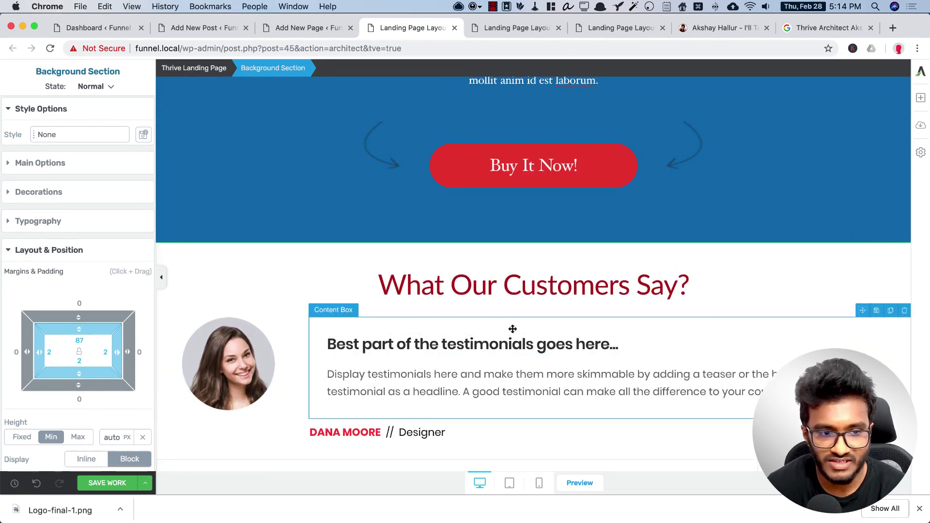
pyautogui.click(516, 316)
pyautogui.scroll(-3, 517, 316)
pyautogui.scroll(2, 516, 316)
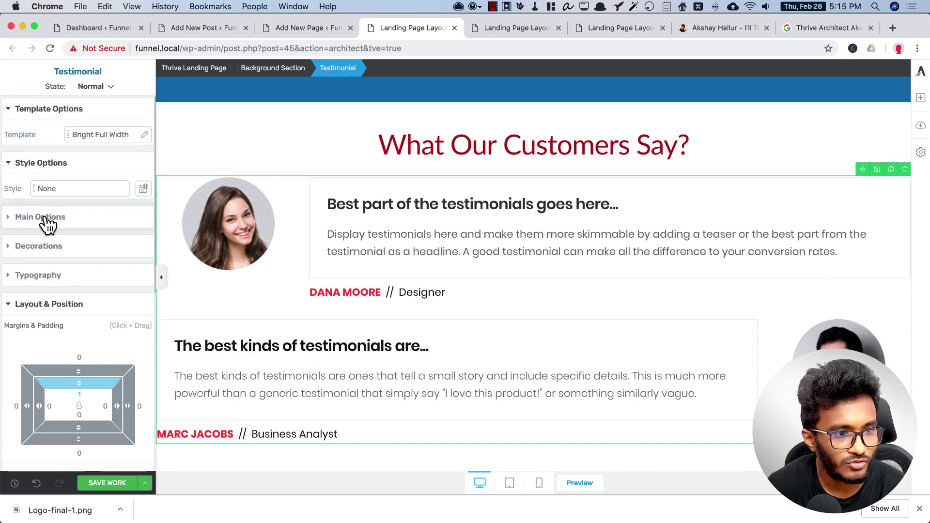
pyautogui.click(47, 218)
pyautogui.scroll(-1, 160, 412)
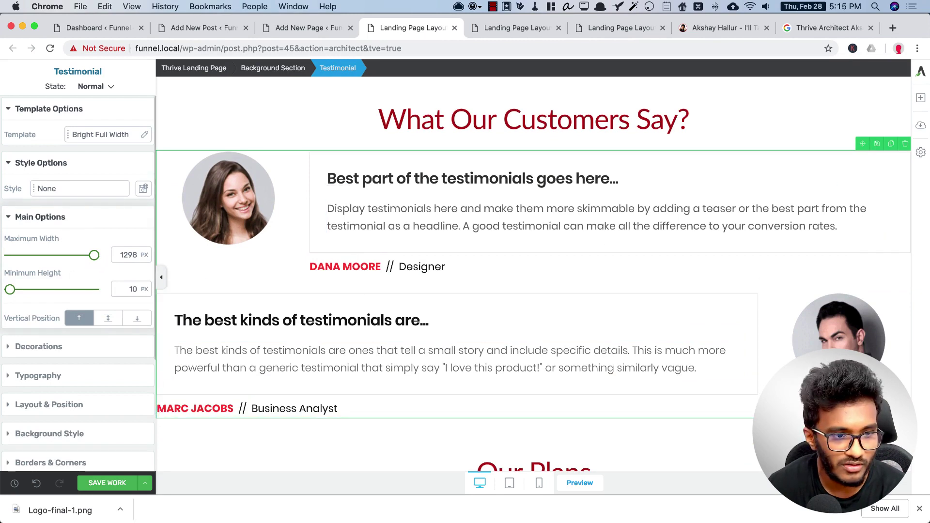
pyautogui.moveTo(97, 258); pyautogui.dragTo(78, 261)
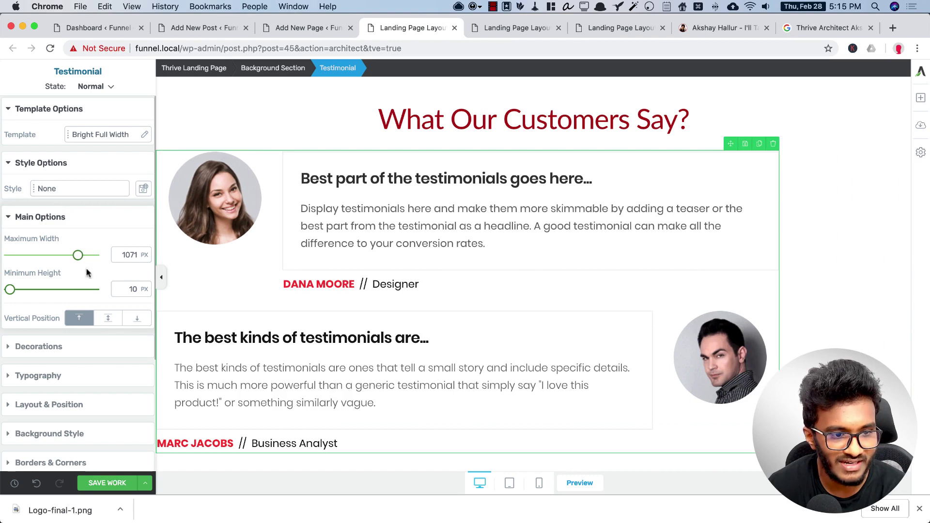
pyautogui.click(75, 406)
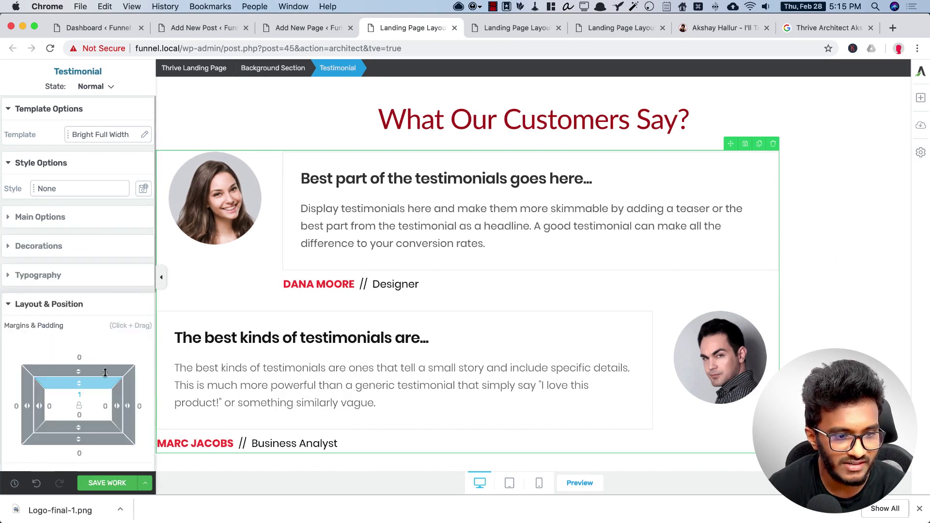
pyautogui.scroll(-4, 105, 373)
pyautogui.click(119, 355)
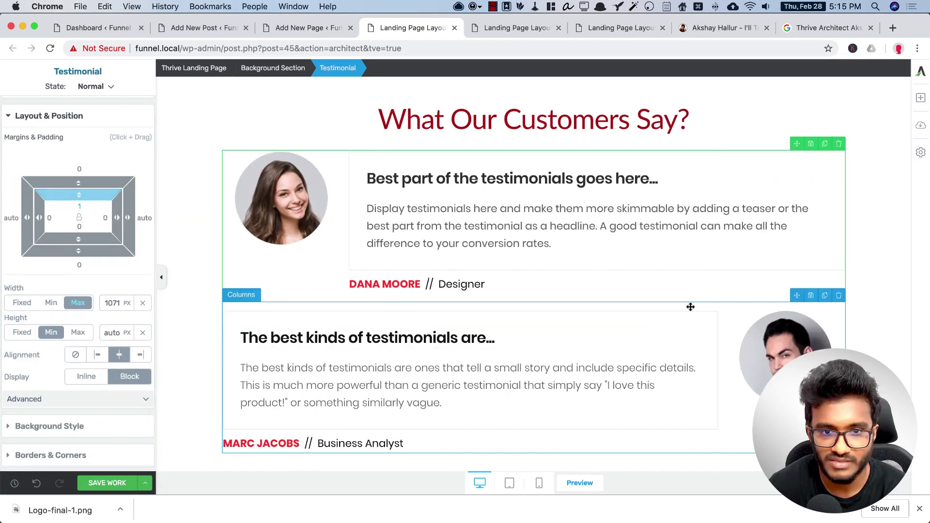
# - Widen the centred testimonial element to a maximum width of 1267 px
pyautogui.scroll(5, 89, 305)
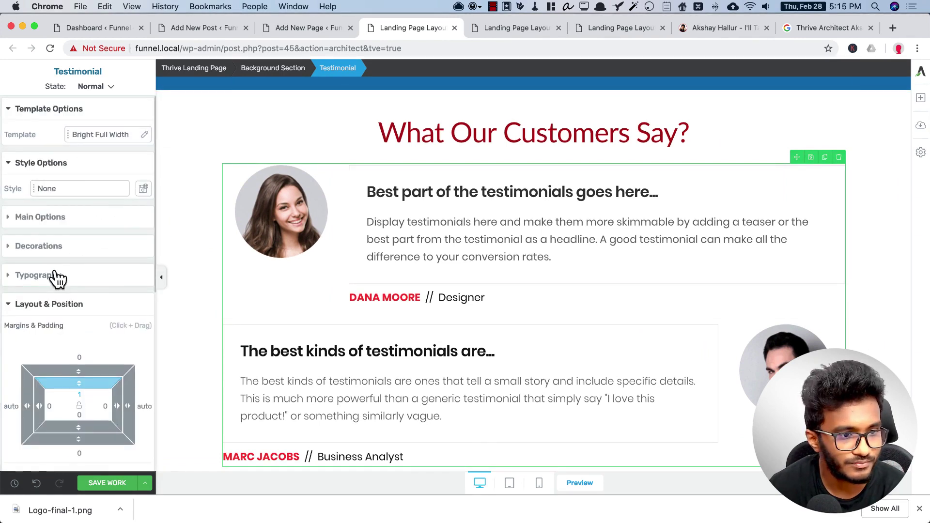
pyautogui.click(58, 219)
pyautogui.moveTo(85, 262); pyautogui.dragTo(95, 264)
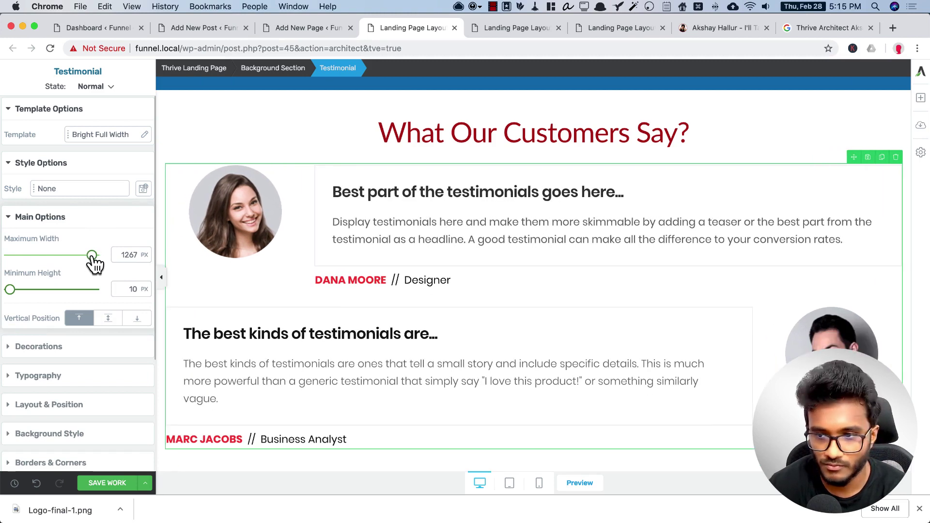
# - Select the pricing table under "Our Plans" and rename its first instance to "Monthly pricing"
pyautogui.scroll(-10, 737, 312)
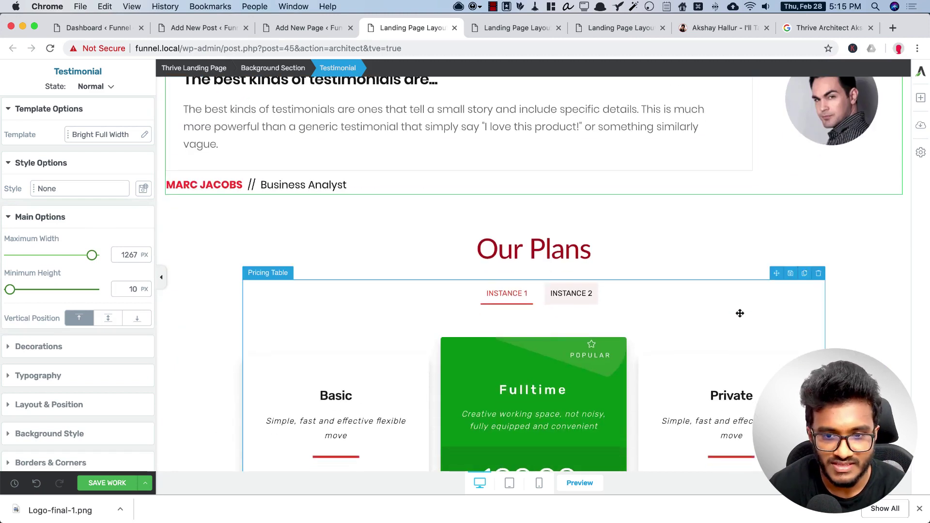
pyautogui.scroll(-2, 738, 313)
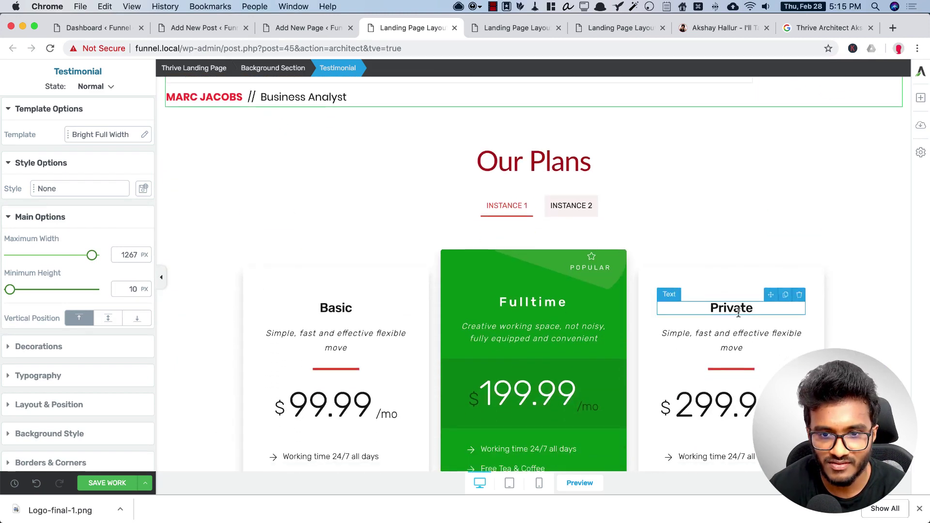
pyautogui.click(571, 189)
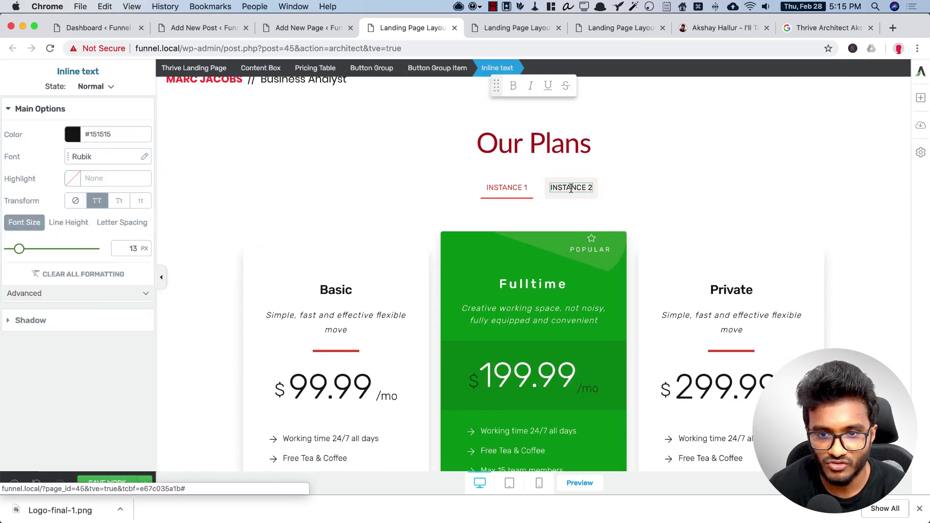
pyautogui.click(564, 197)
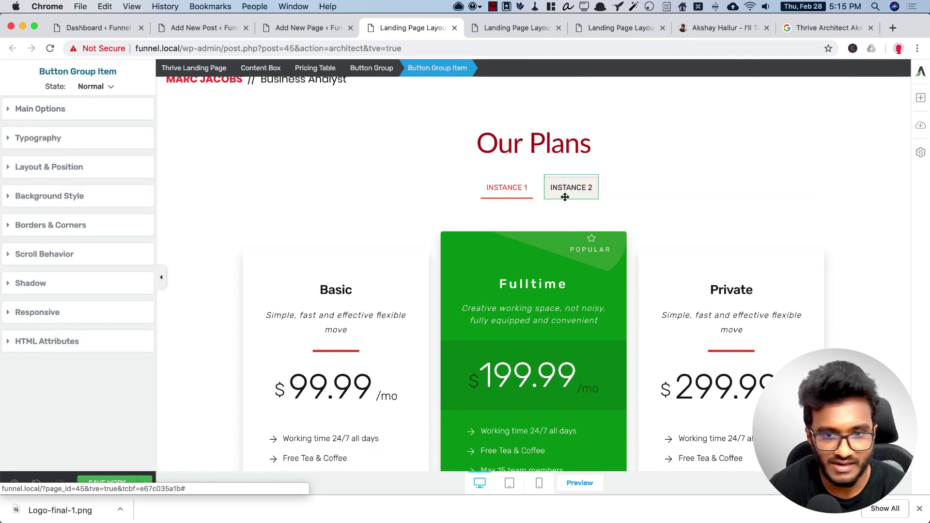
pyautogui.click(265, 221)
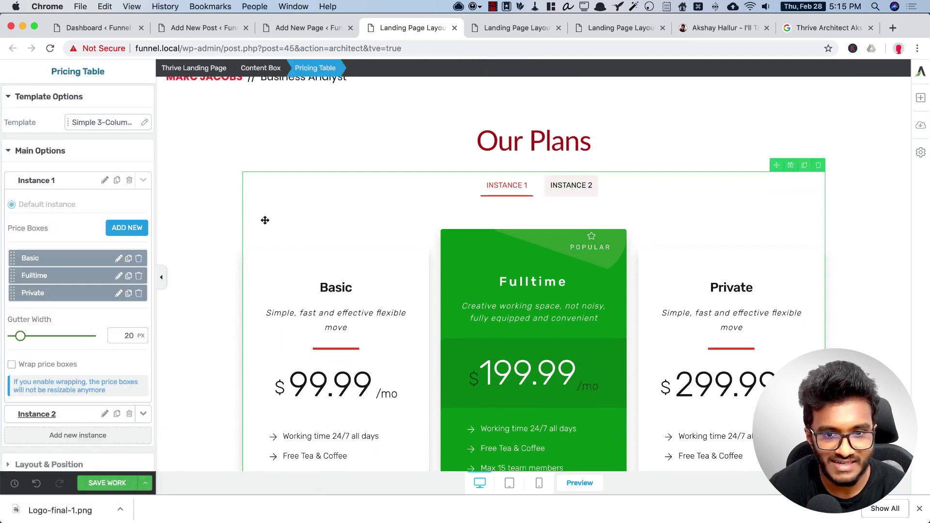
pyautogui.scroll(-2, 61, 291)
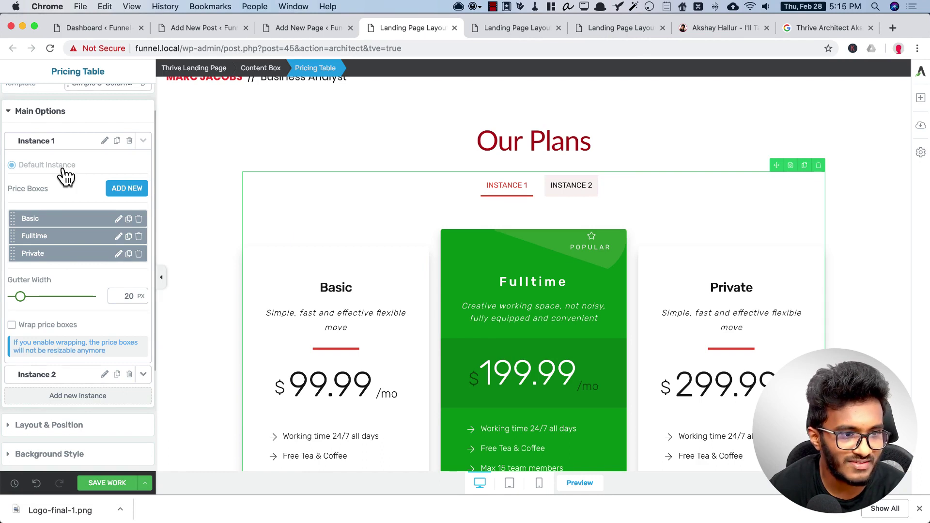
pyautogui.click(105, 141)
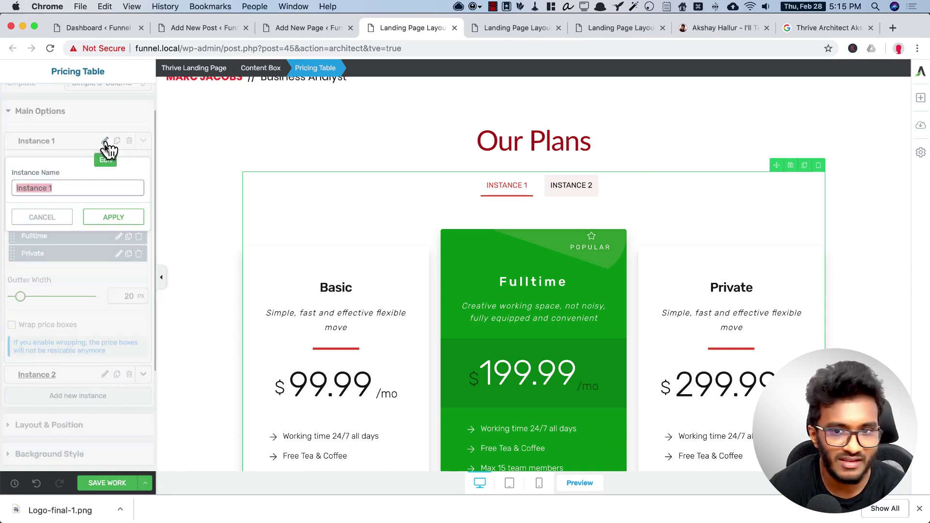
pyautogui.write('Mont')
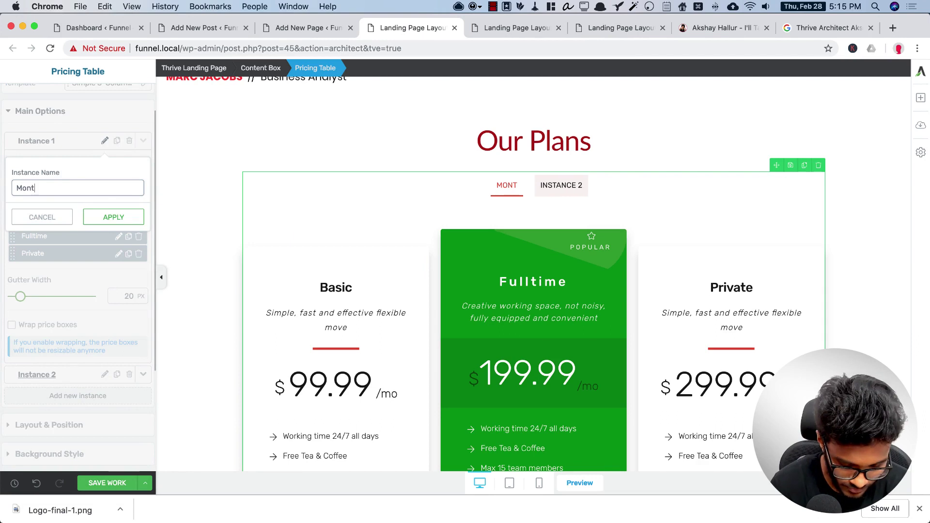
pyautogui.write('hly pricing')
pyautogui.press('BackSpace')
pyautogui.press('BackSpace')
pyautogui.write('ng')
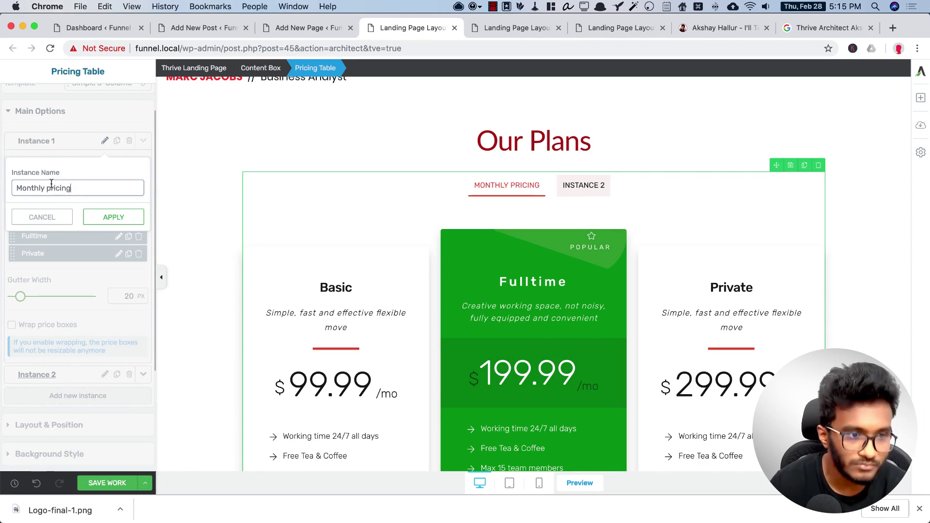
pyautogui.click(110, 218)
# - Rename the pricing table's second instance to "Lifetime deal" followed by a fire emoji
pyautogui.click(105, 327)
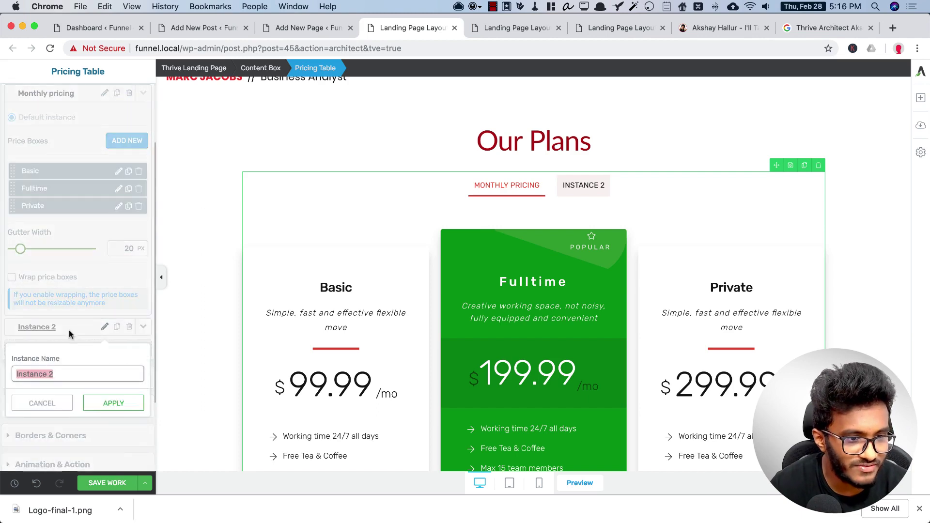
pyautogui.write('Lifetime price')
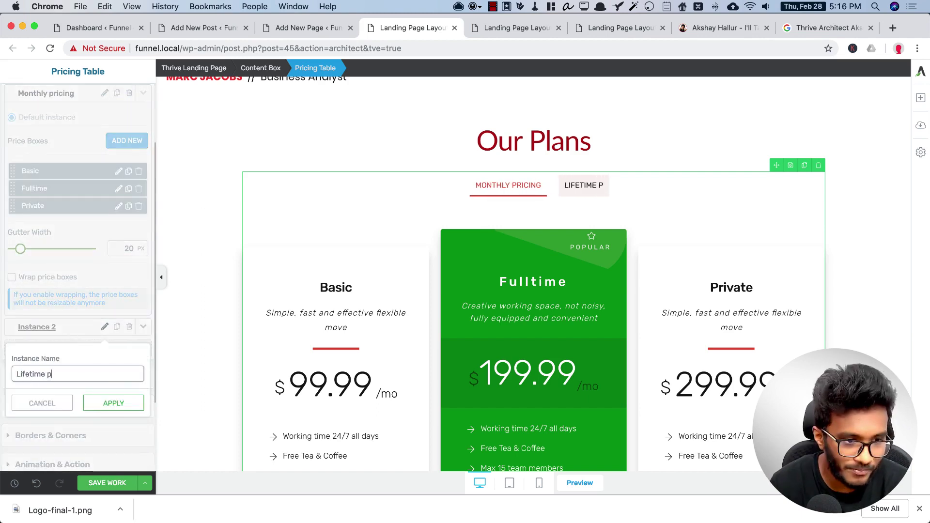
pyautogui.press('BackSpace')
pyautogui.press('BackSpace')
pyautogui.press('BackSpace')
pyautogui.press('BackSpace')
pyautogui.press('BackSpace')
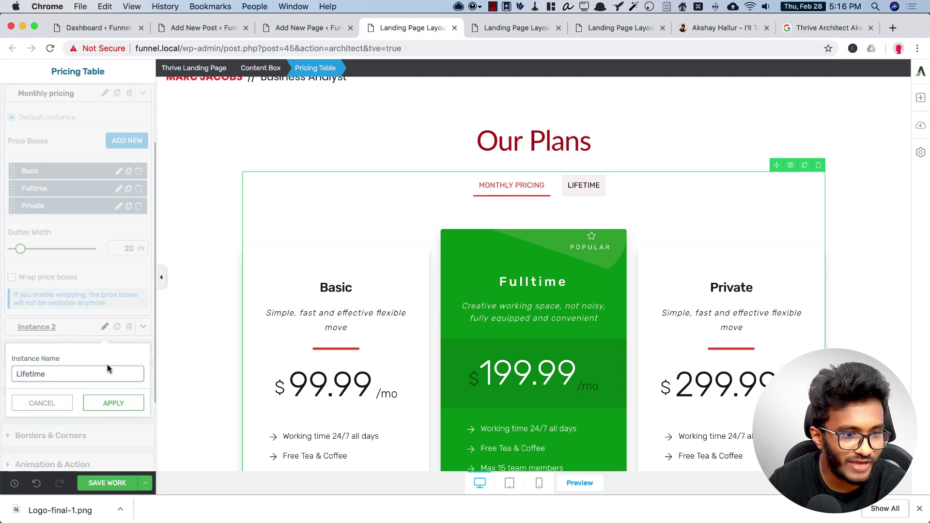
pyautogui.write('Deal fire')
pyautogui.press('super+a')
pyautogui.press('BackSpace')
pyautogui.write('Lifrttime deal')
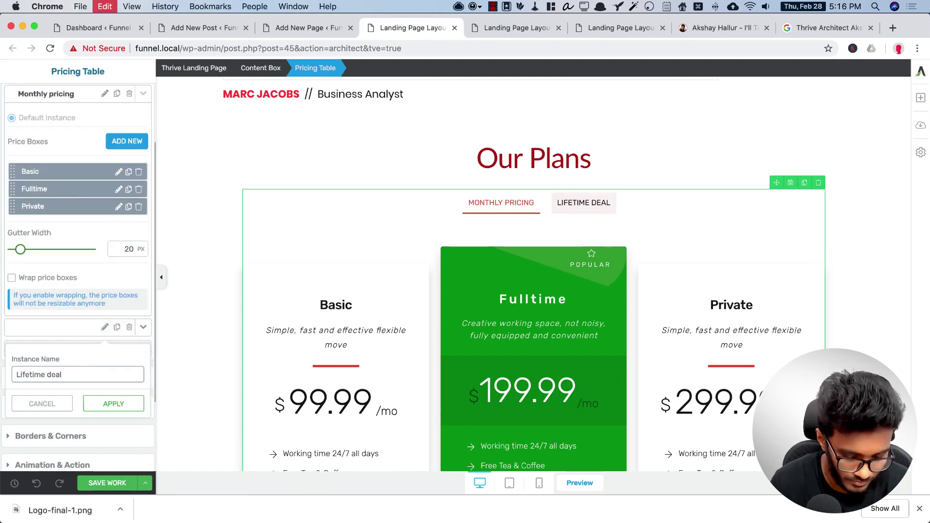
pyautogui.press('ctrl+super+space')
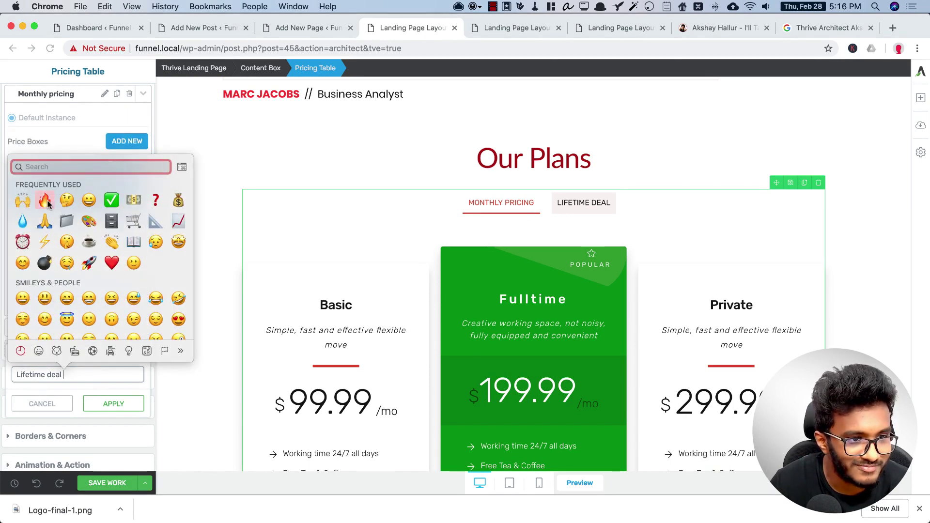
pyautogui.click(45, 201)
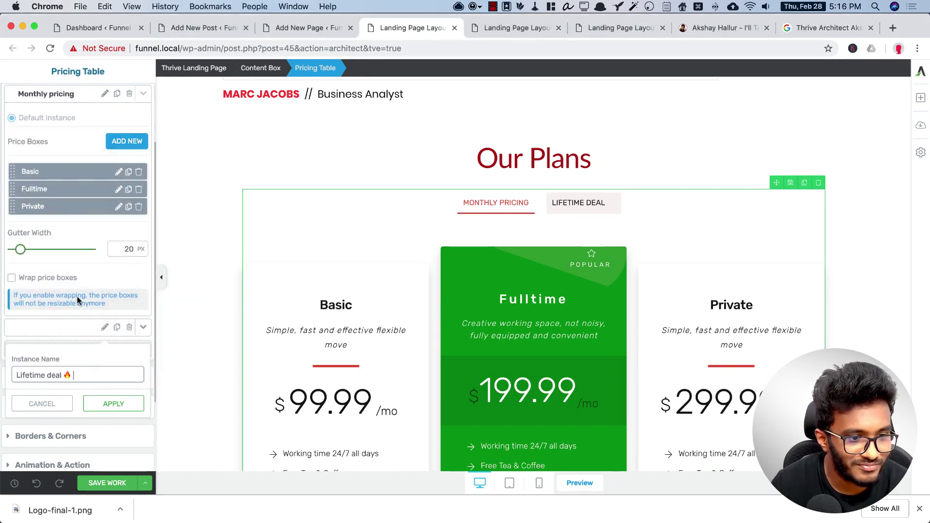
pyautogui.click(116, 406)
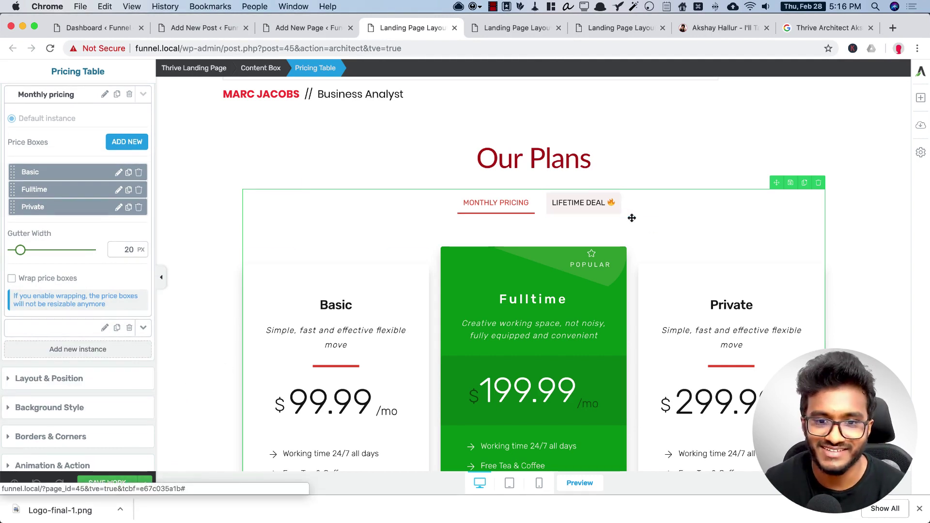
# - Select the whole pricing table and display its "Lifetime deal" instance for editing
pyautogui.scroll(-1, 629, 218)
pyautogui.click(601, 163)
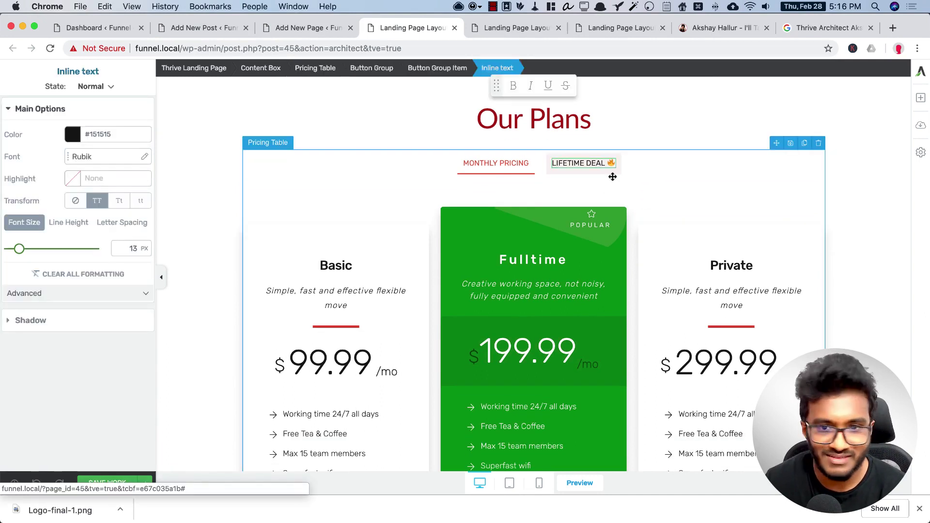
pyautogui.click(613, 177)
pyautogui.scroll(-5, 86, 263)
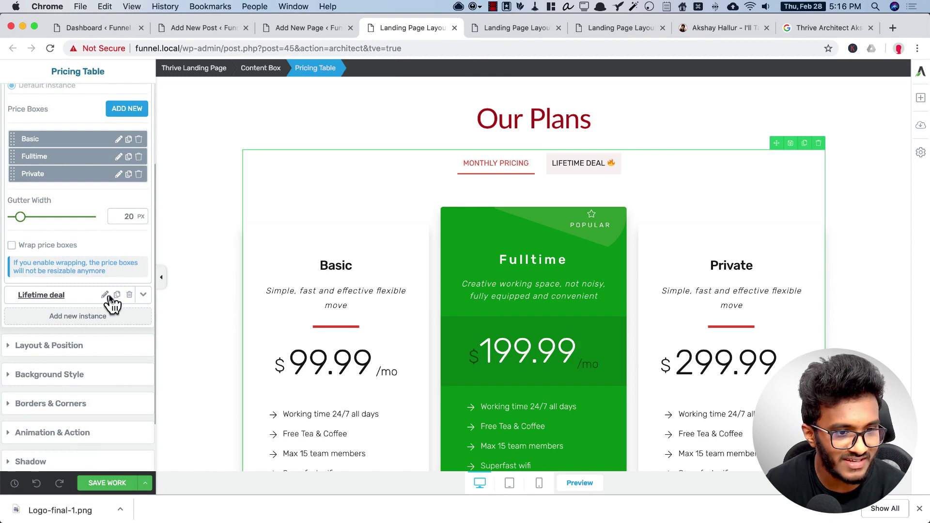
pyautogui.click(144, 297)
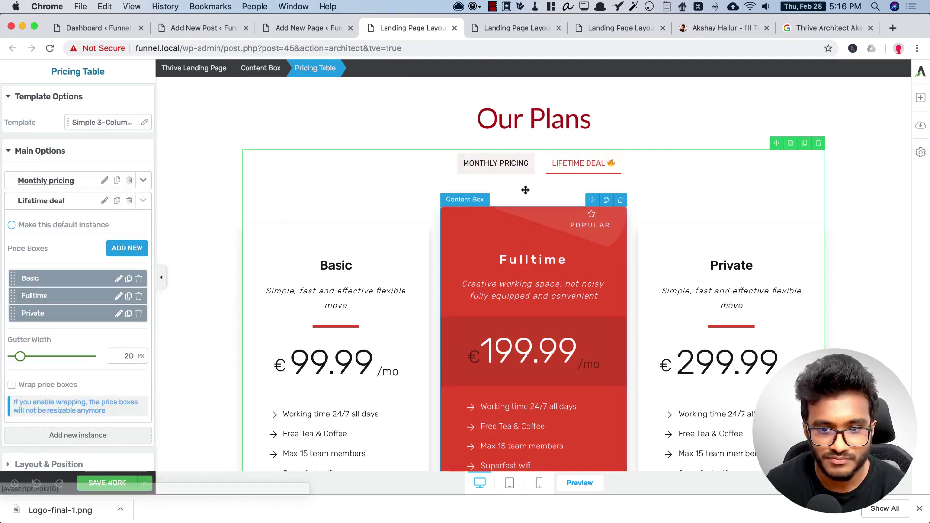
pyautogui.scroll(-3, 595, 273)
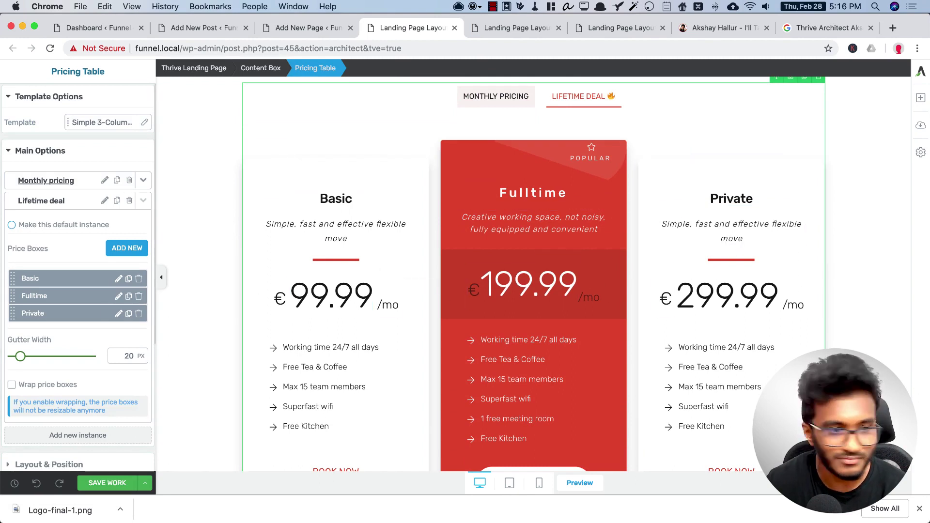
# - Remove the "/mo" suffix from the Fulltime price and change the Basic price's suffix to "/ life"
pyautogui.click(586, 297)
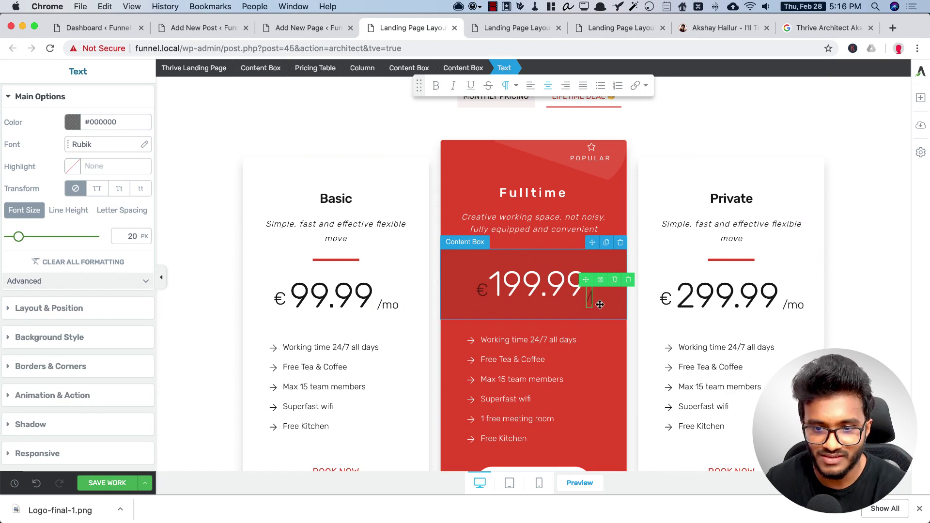
pyautogui.click(390, 304)
pyautogui.doubleClick(392, 305)
pyautogui.press('BackSpace')
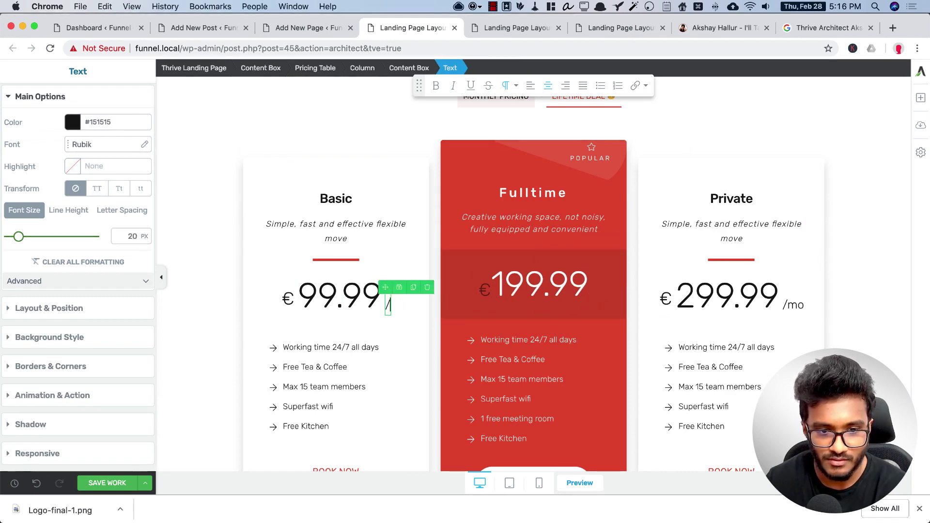
pyautogui.write('life')
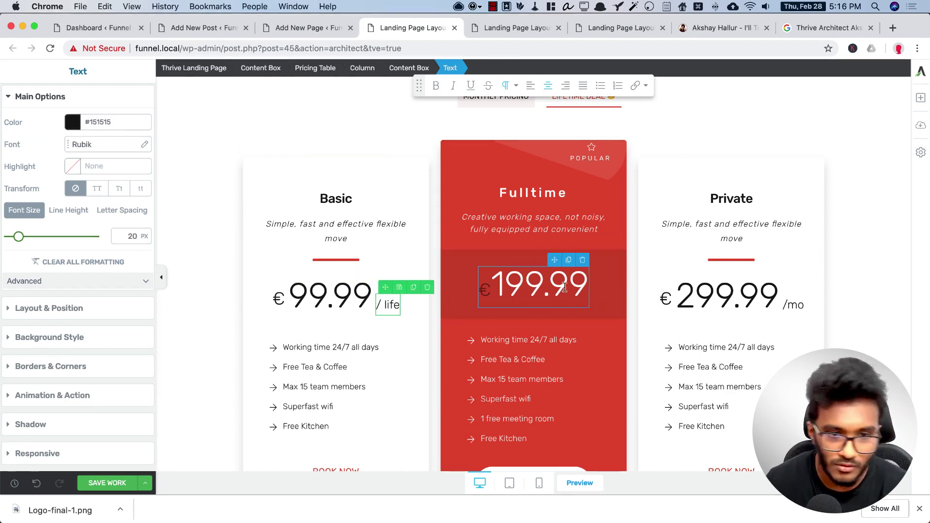
# - Change the suffix after the Private plan's price to "/life"
pyautogui.click(578, 287)
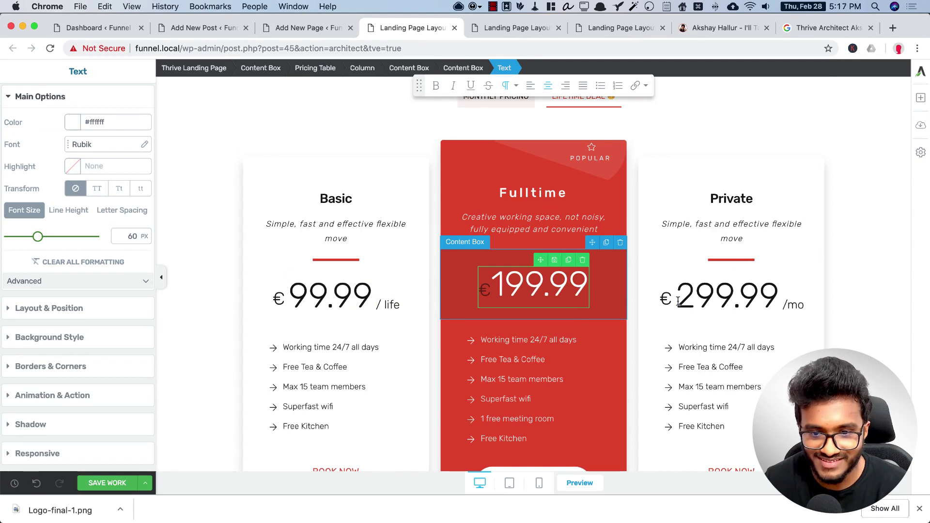
pyautogui.click(791, 304)
pyautogui.doubleClick(790, 304)
pyautogui.write('life')
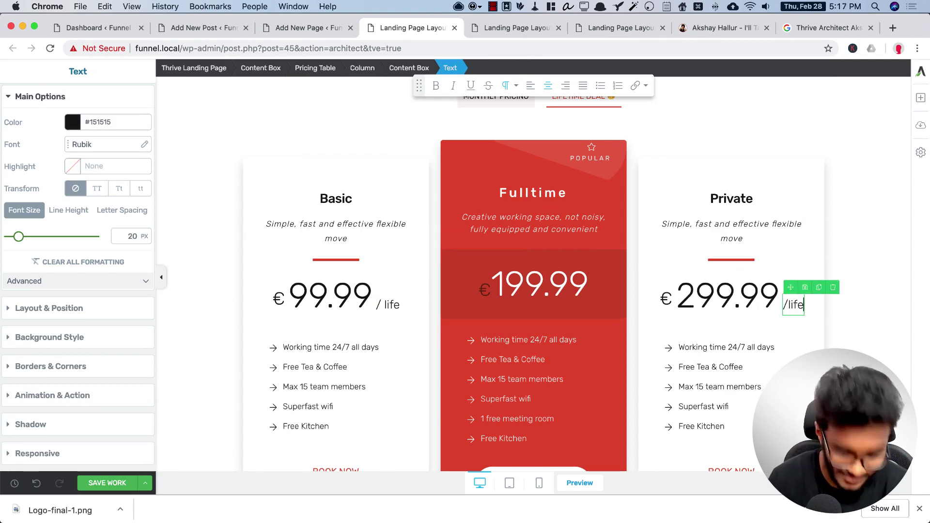
pyautogui.click(859, 228)
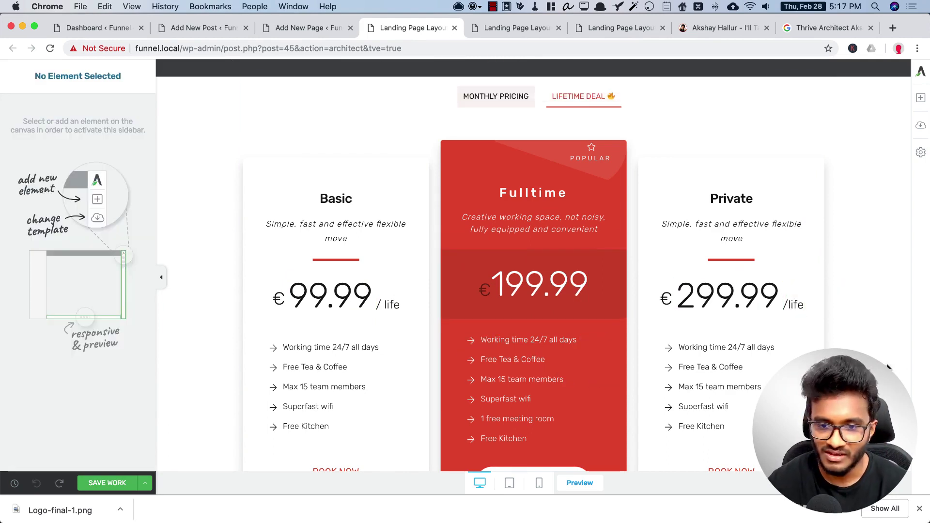
# - Replace the "Fulltime" heading in the middle price box with "Lifetime deal"
pyautogui.doubleClick(533, 192)
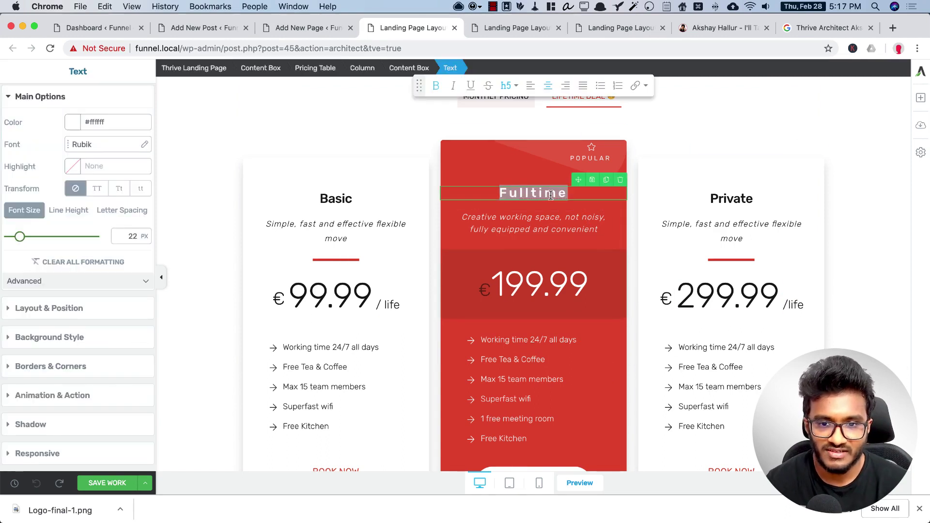
pyautogui.write('Lifetime dea')
pyautogui.press('BackSpace')
pyautogui.write('al')
pyautogui.scroll(-5, 707, 276)
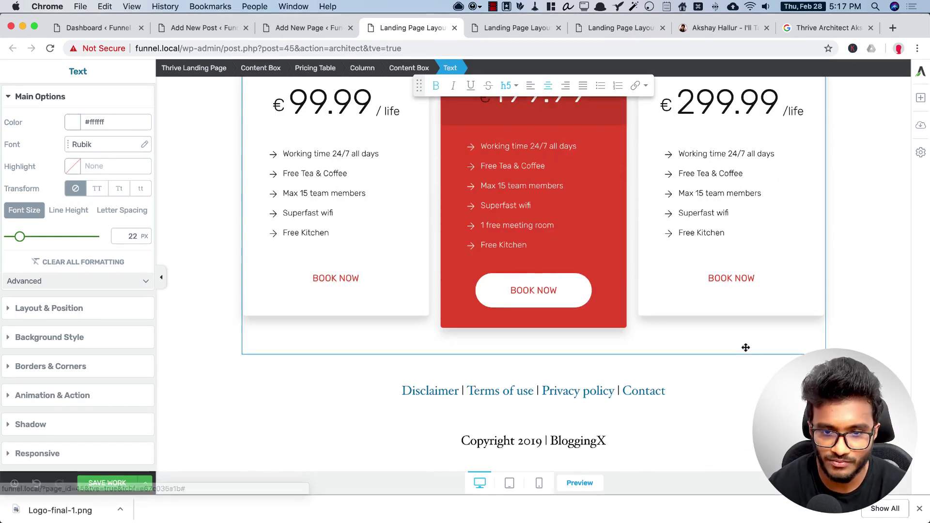
pyautogui.scroll(7, 745, 347)
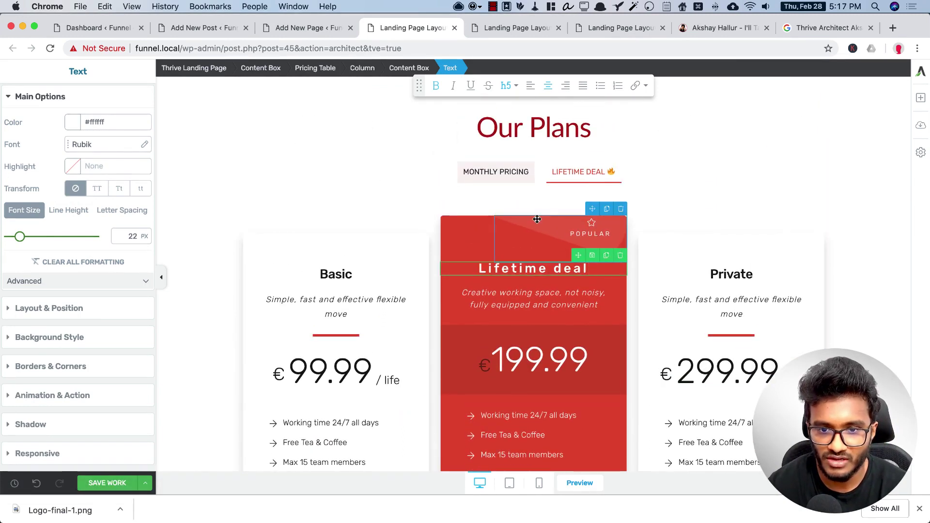
pyautogui.click(512, 172)
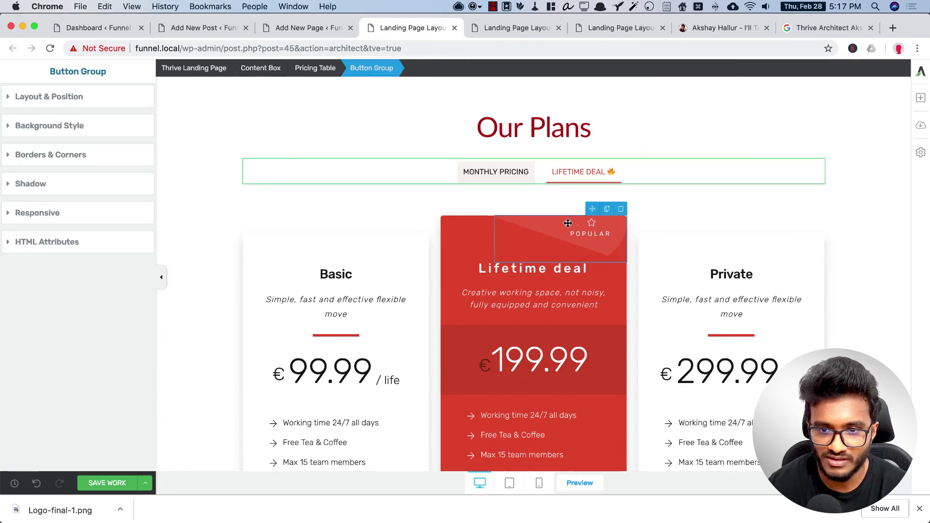
# - Give the background section behind the footer links a solid #2d2d2d colour layer
pyautogui.scroll(-6, 590, 252)
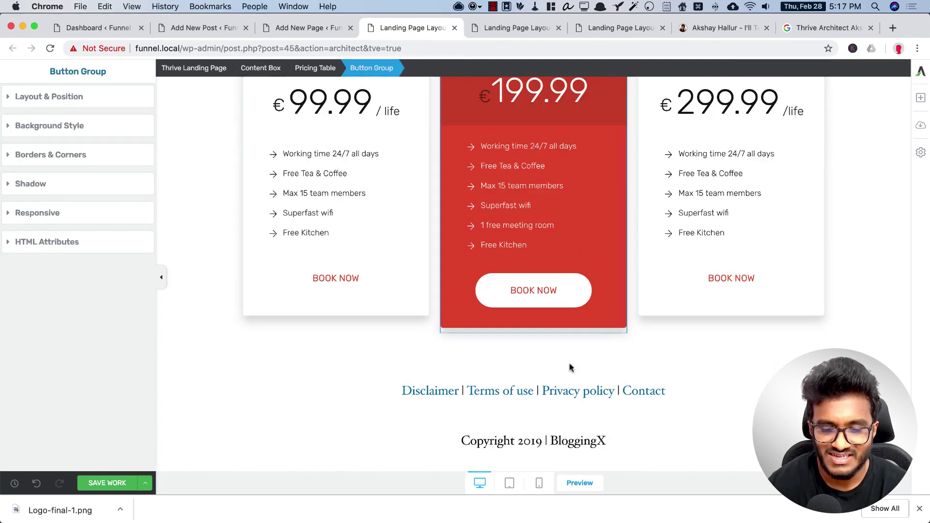
pyautogui.click(451, 376)
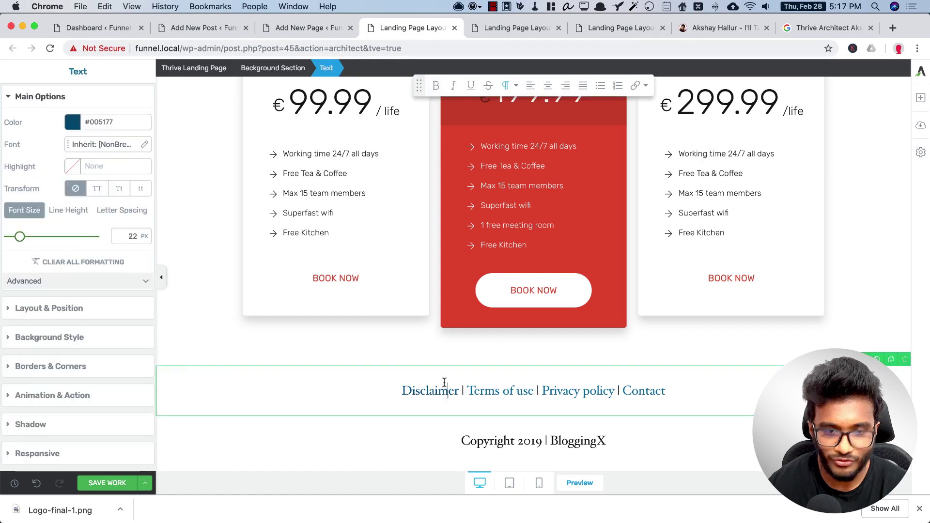
pyautogui.click(292, 73)
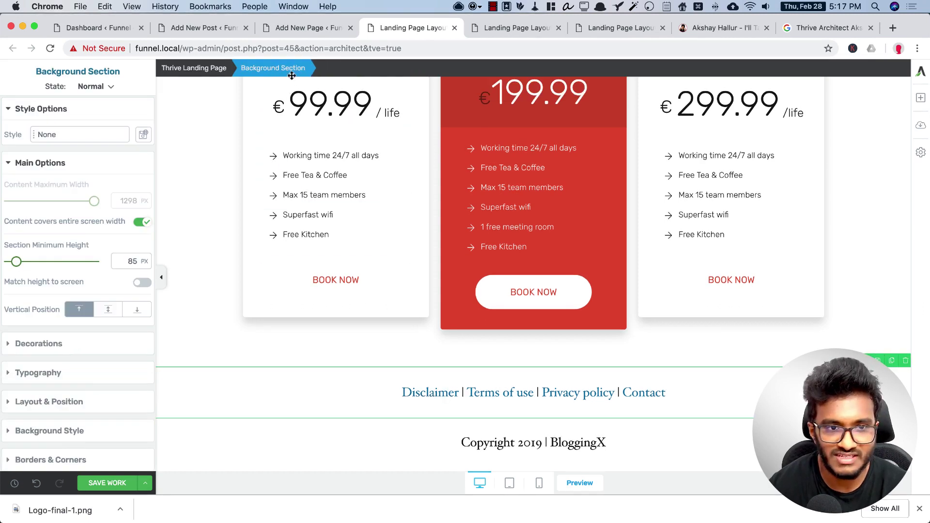
pyautogui.scroll(-3, 78, 242)
pyautogui.click(73, 358)
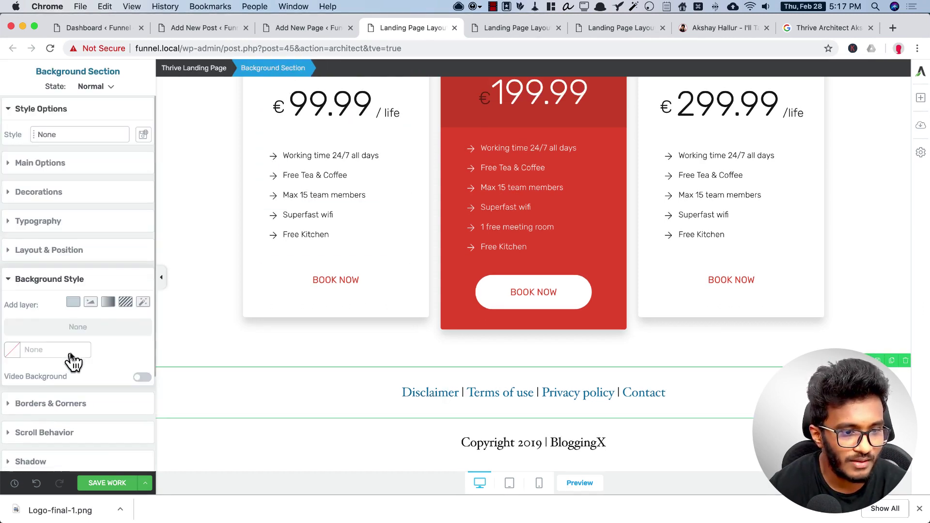
pyautogui.click(73, 302)
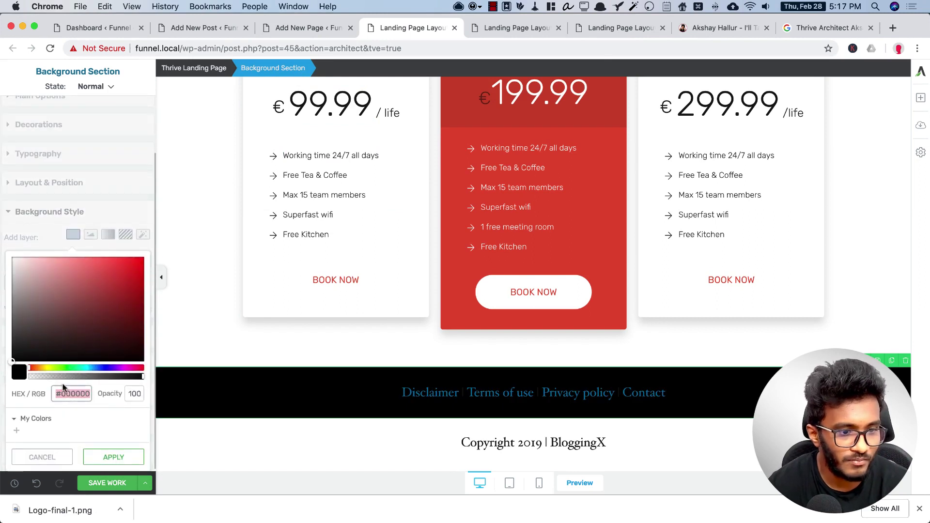
pyautogui.write('#bgrey')
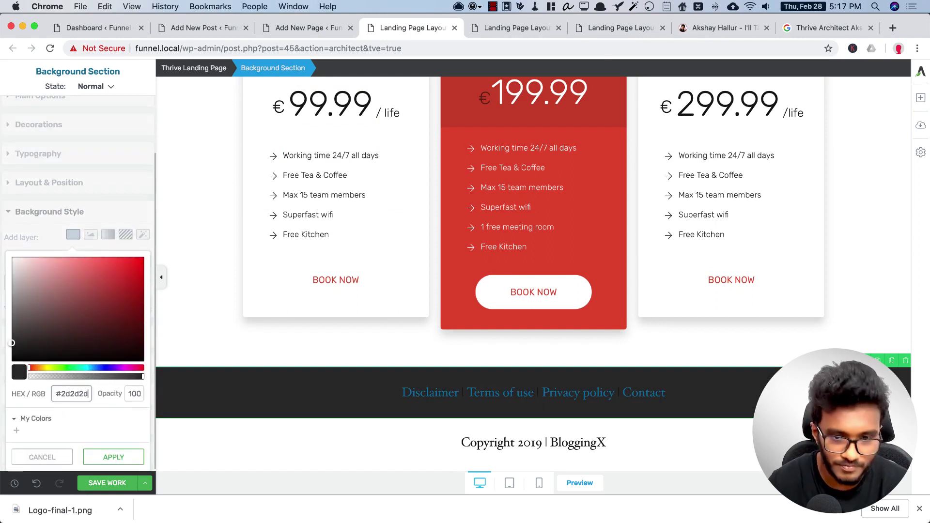
# - Move the "Copyright 2019 | BloggingX" text into the dark footer background section, below the links
pyautogui.click(368, 448)
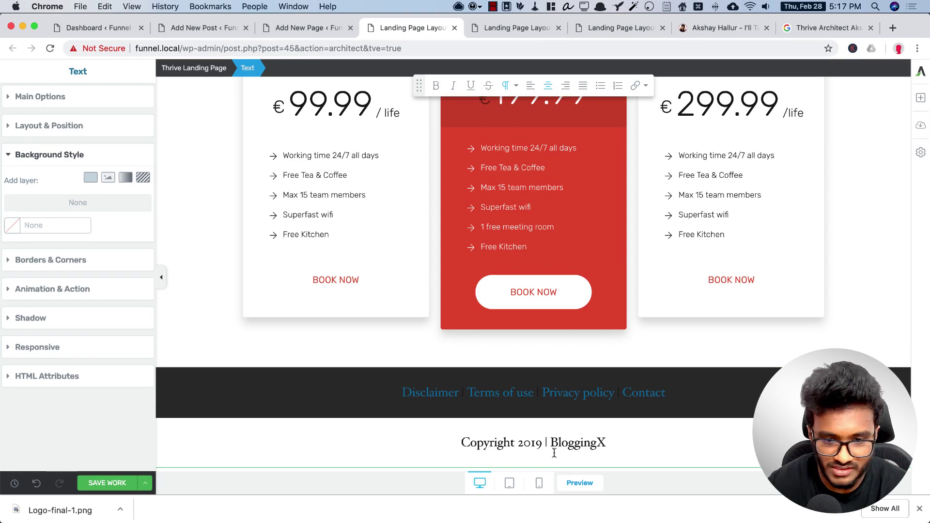
pyautogui.click(676, 402)
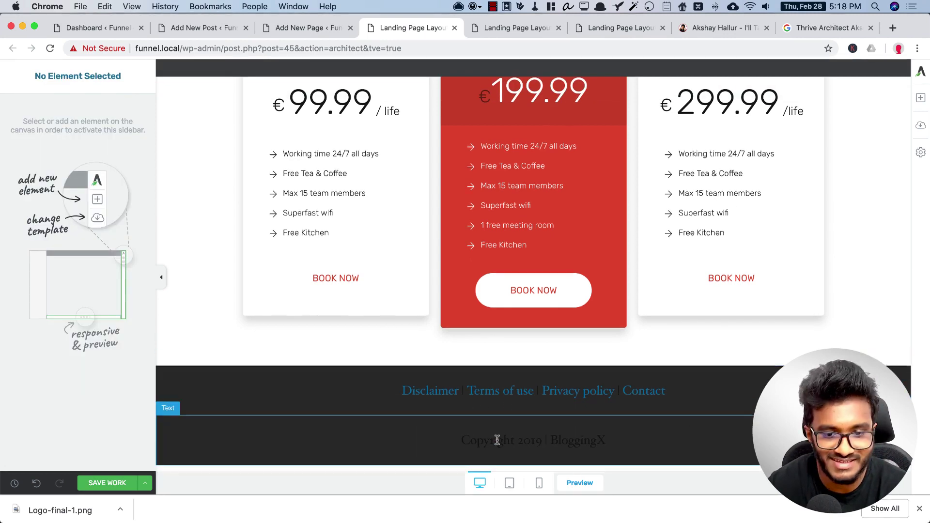
pyautogui.click(492, 369)
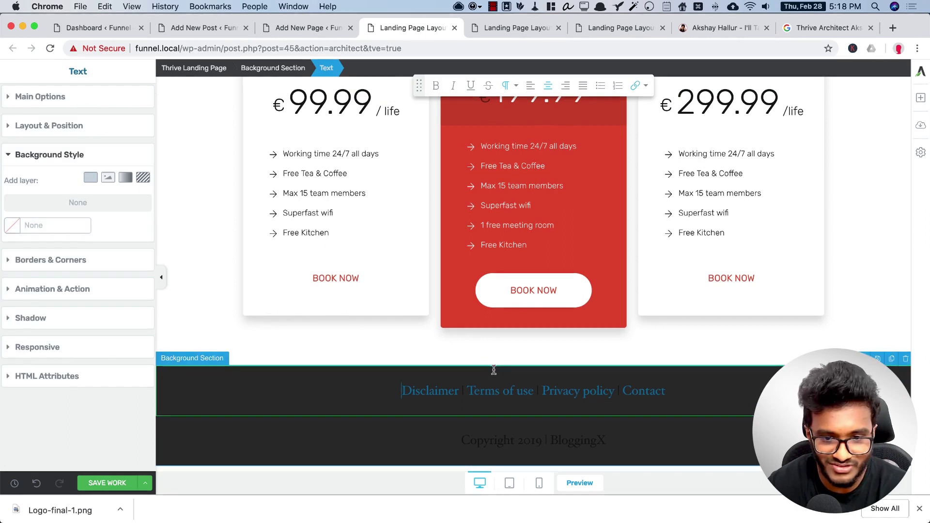
# - Set the colour of the footer's copyright text to white (#ffffff)
pyautogui.tripleClick(533, 439)
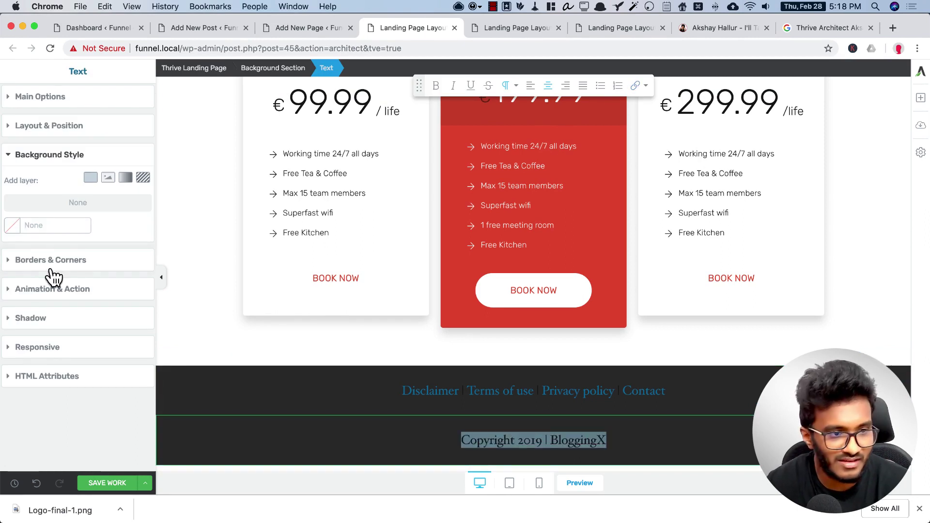
pyautogui.click(66, 97)
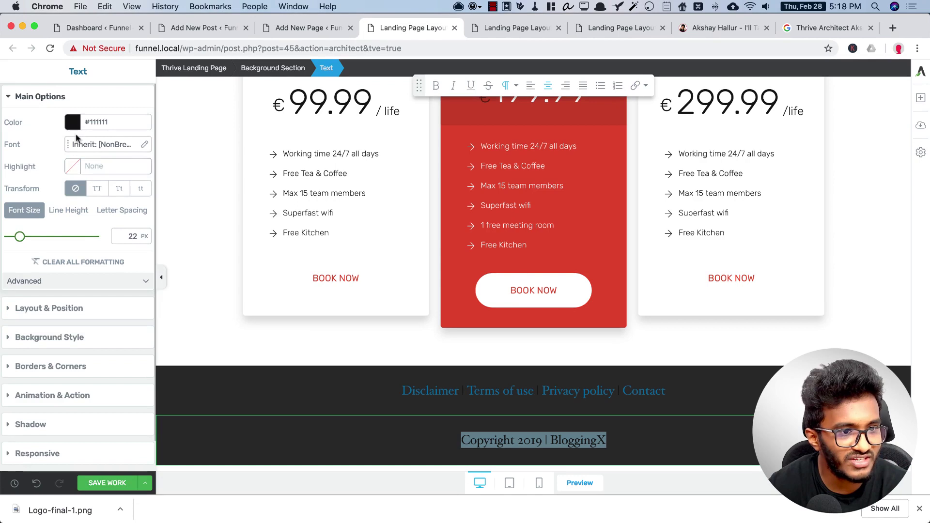
pyautogui.click(72, 122)
pyautogui.click(24, 148)
pyautogui.click(373, 417)
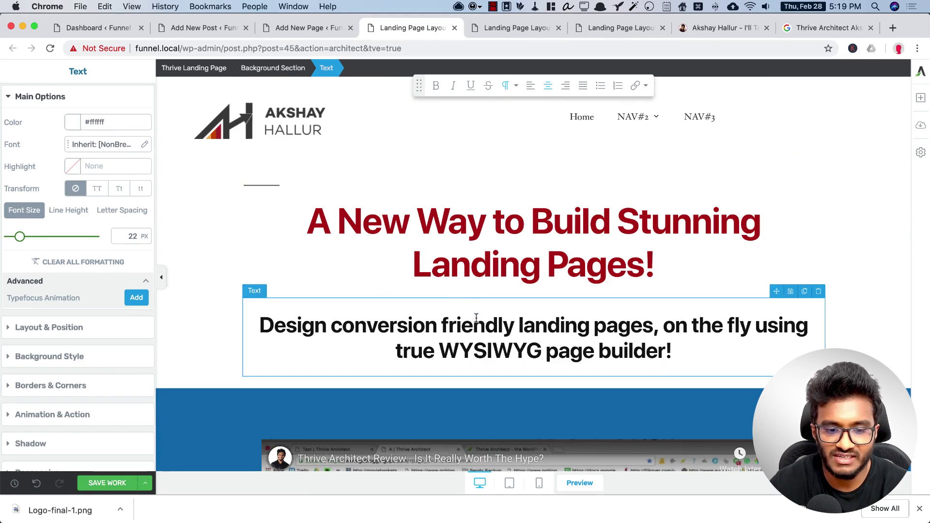
# - In the tablet layout, right-align the header's menu icon with about 41 px right padding and give the logo 20 px left padding
pyautogui.click(509, 483)
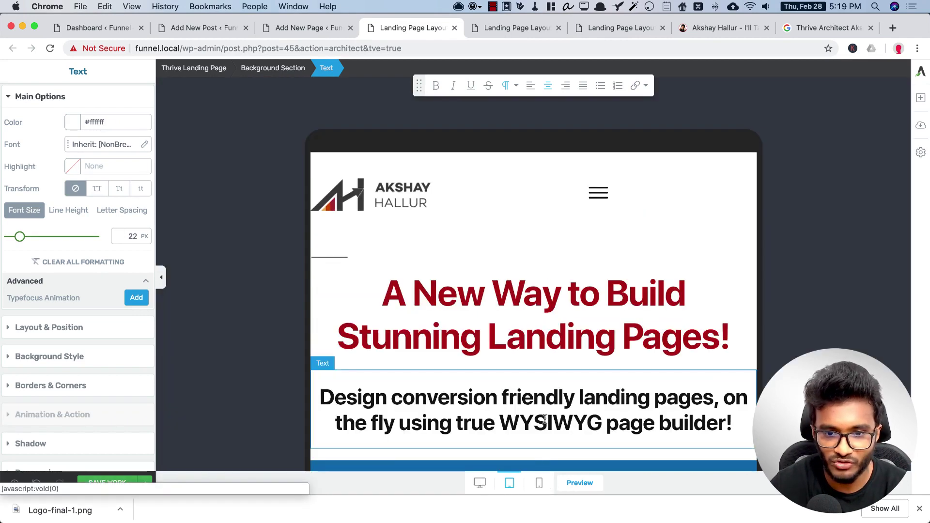
pyautogui.click(605, 216)
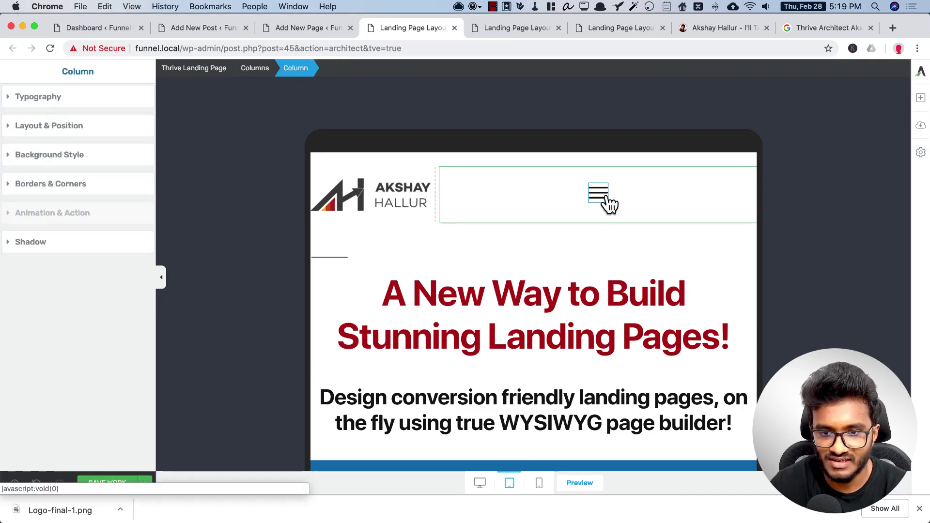
pyautogui.click(603, 199)
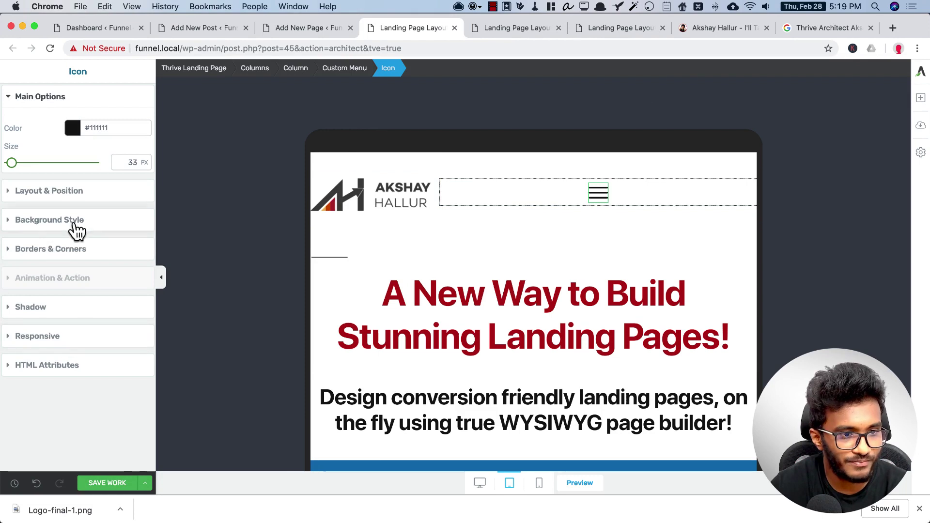
pyautogui.click(77, 220)
pyautogui.click(57, 129)
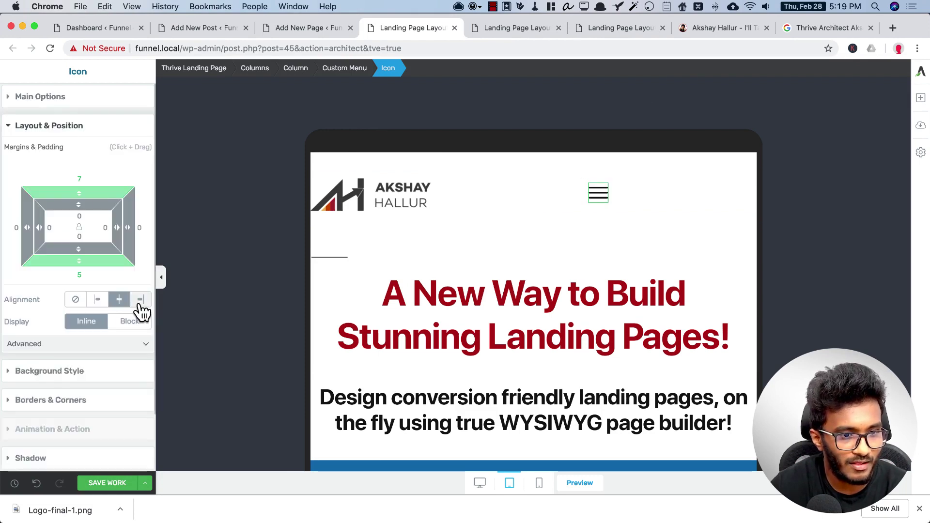
pyautogui.click(140, 300)
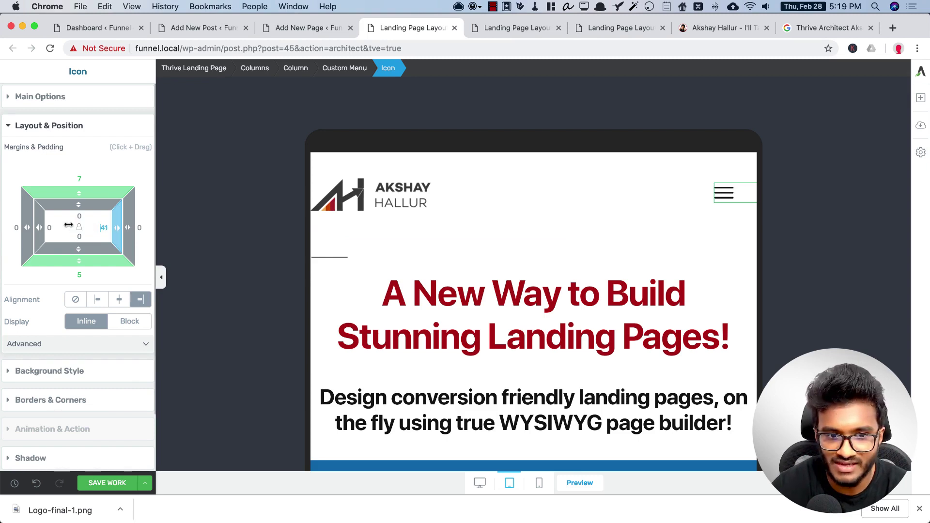
pyautogui.click(439, 205)
pyautogui.moveTo(39, 259); pyautogui.dragTo(63, 259)
# - Set the review video's padding to 33 px on all four sides in the tablet layout
pyautogui.scroll(-5, 513, 363)
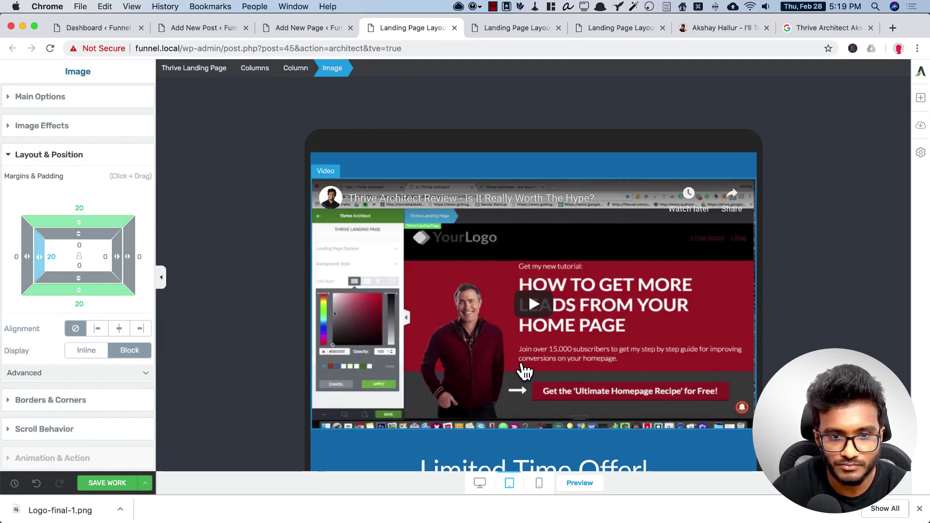
pyautogui.scroll(2, 526, 368)
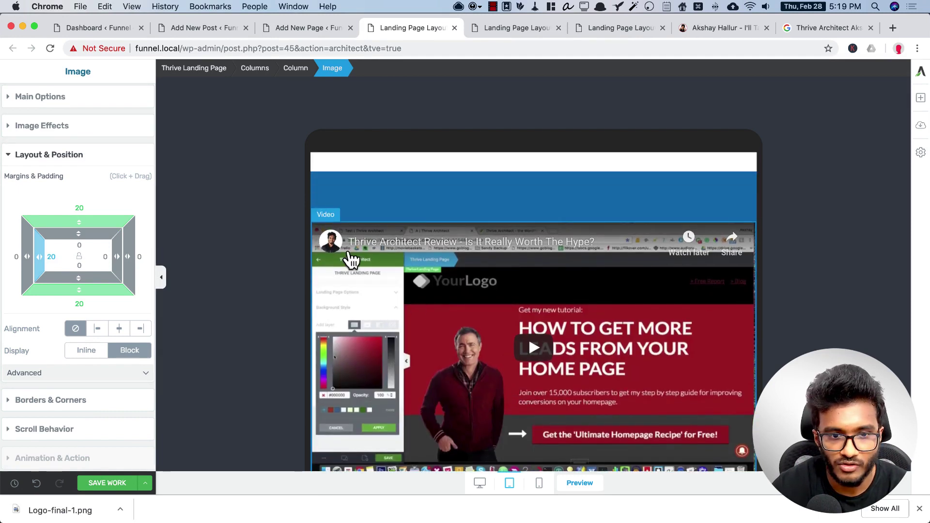
pyautogui.click(330, 222)
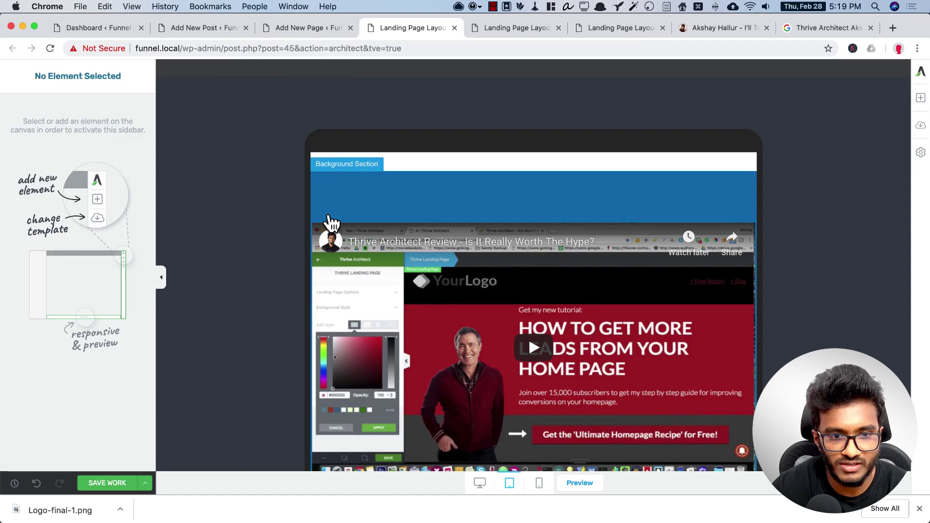
pyautogui.click(424, 231)
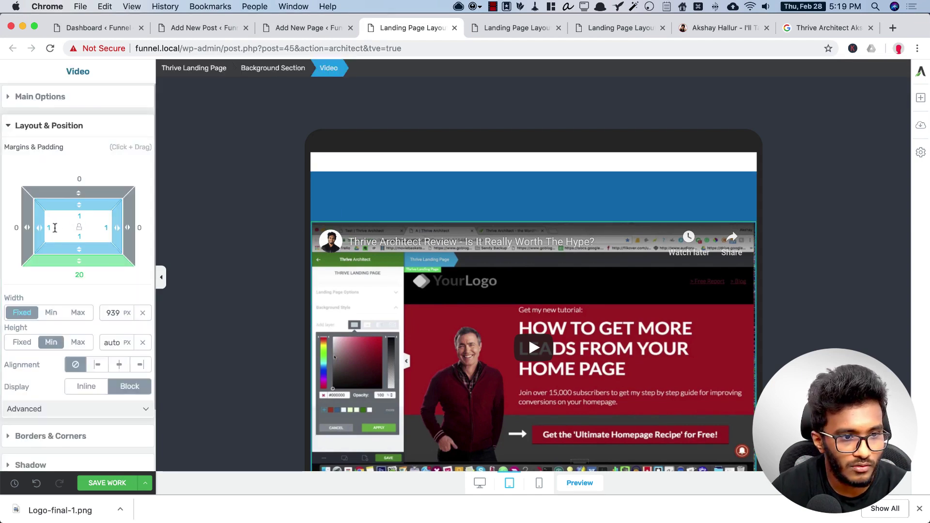
pyautogui.moveTo(53, 230); pyautogui.dragTo(81, 243)
# - Set the testimonial element's padding below "What Our Customers Say?" to 18 px at the top and 17 px on the other sides
pyautogui.scroll(-5, 559, 320)
pyautogui.scroll(-10, 559, 320)
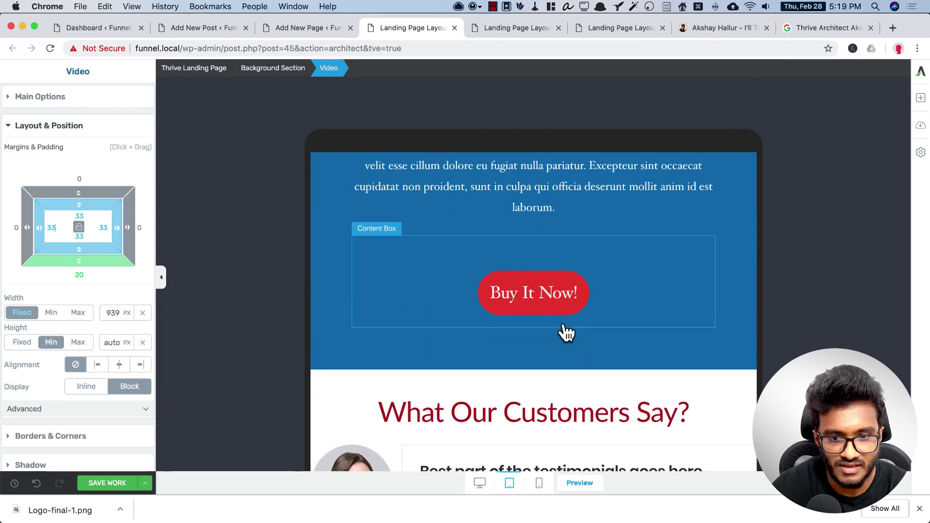
pyautogui.scroll(2, 567, 332)
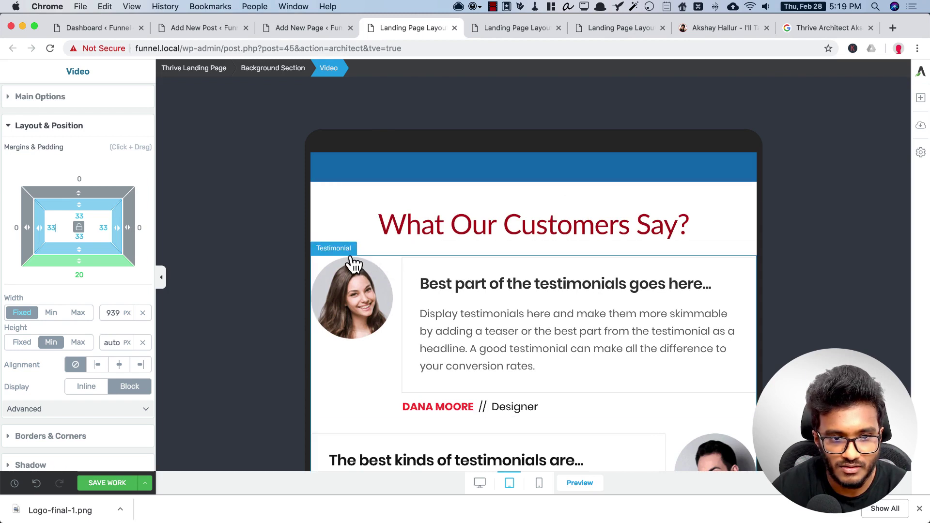
pyautogui.press('Escape')
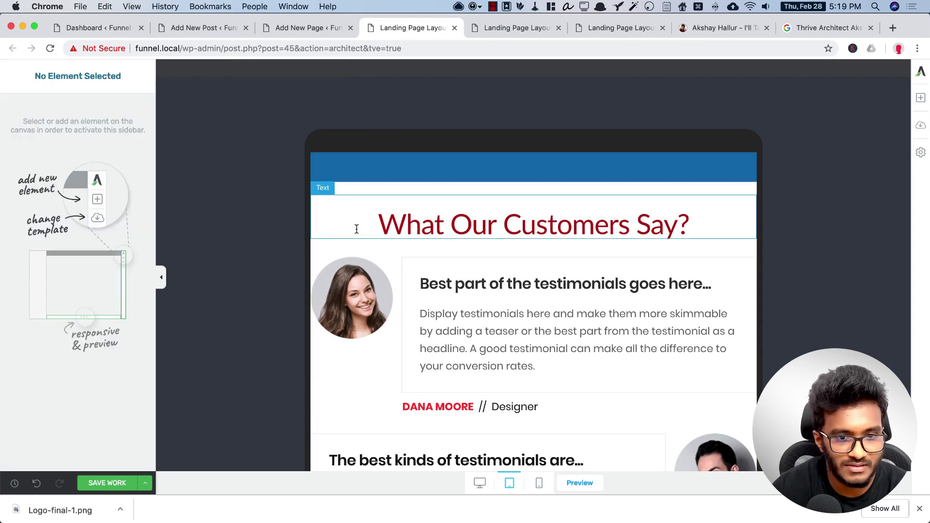
pyautogui.click(359, 265)
pyautogui.click(452, 277)
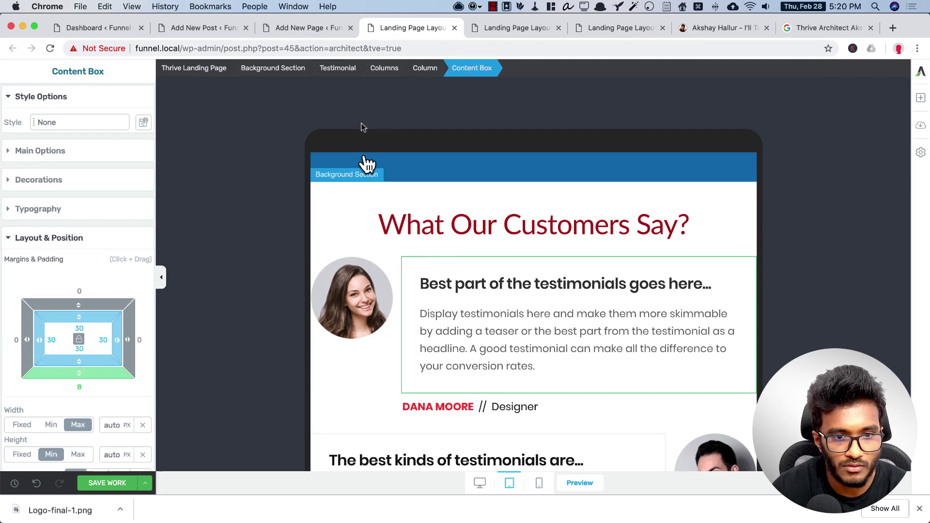
pyautogui.click(338, 68)
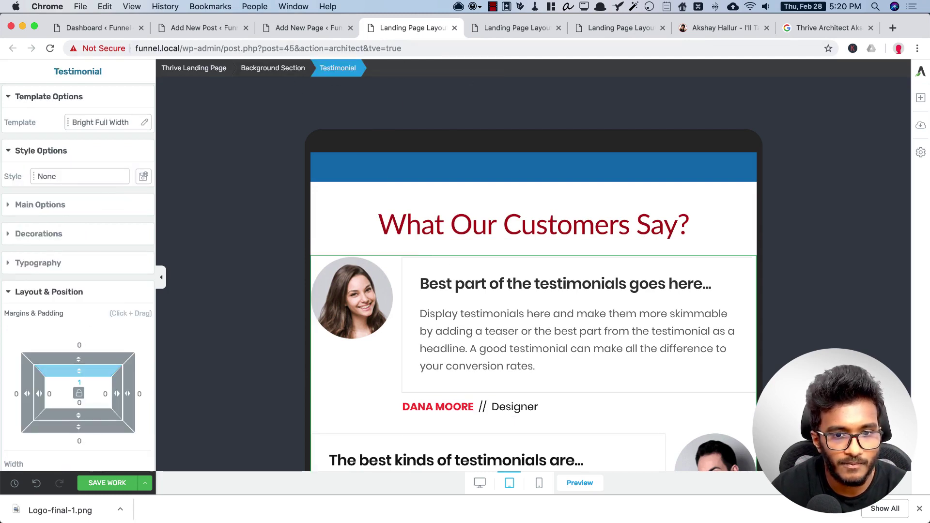
pyautogui.scroll(-1, 83, 281)
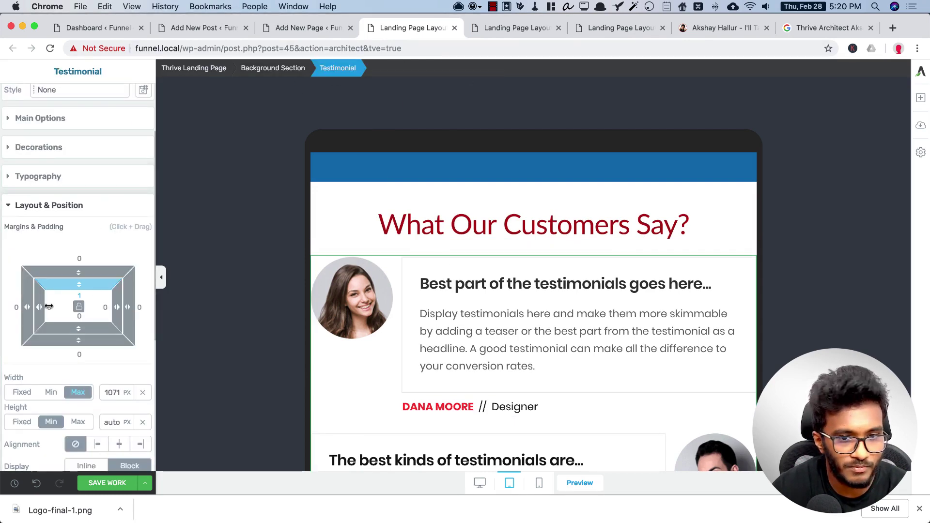
pyautogui.moveTo(49, 306); pyautogui.dragTo(57, 306)
# - Examine the tablet layout of the pricing table, its instance buttons and wrapped price boxes, and the footer
pyautogui.scroll(-5, 448, 360)
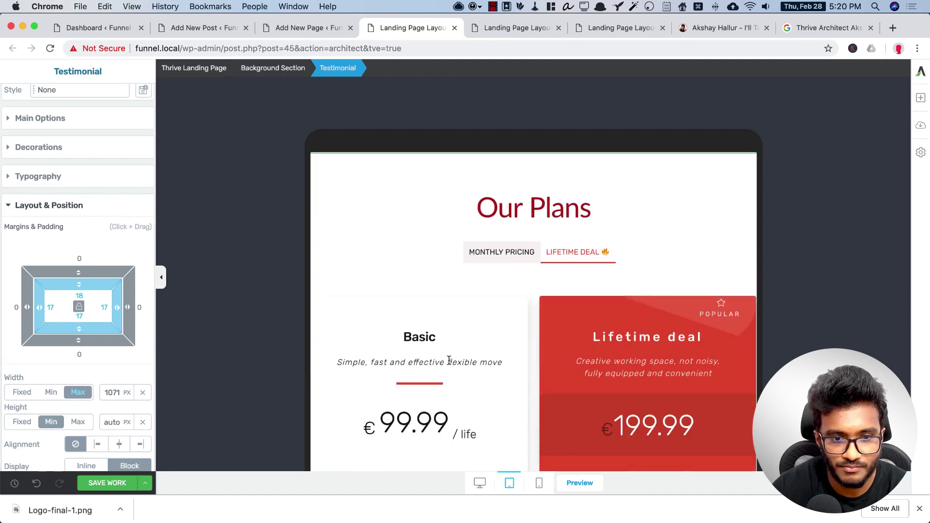
pyautogui.scroll(-8, 449, 360)
pyautogui.scroll(4, 451, 368)
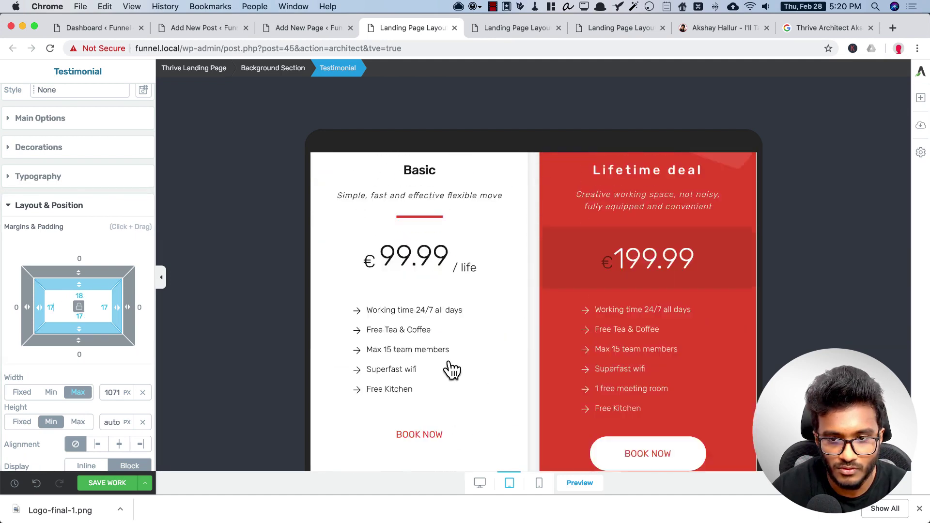
pyautogui.scroll(3, 451, 369)
pyautogui.click(448, 370)
pyautogui.scroll(2, 649, 241)
pyautogui.scroll(-1, 644, 249)
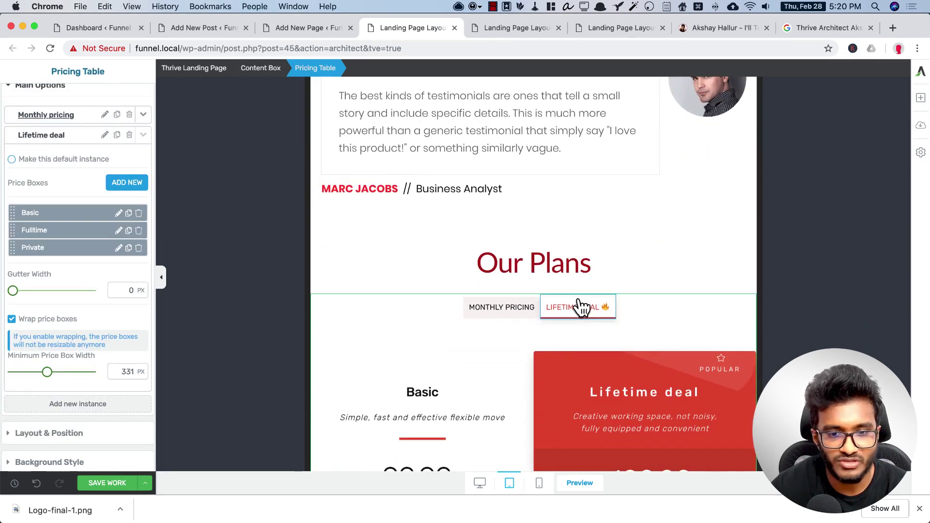
pyautogui.scroll(-10, 532, 291)
pyautogui.scroll(-5, 531, 291)
pyautogui.scroll(7, 477, 289)
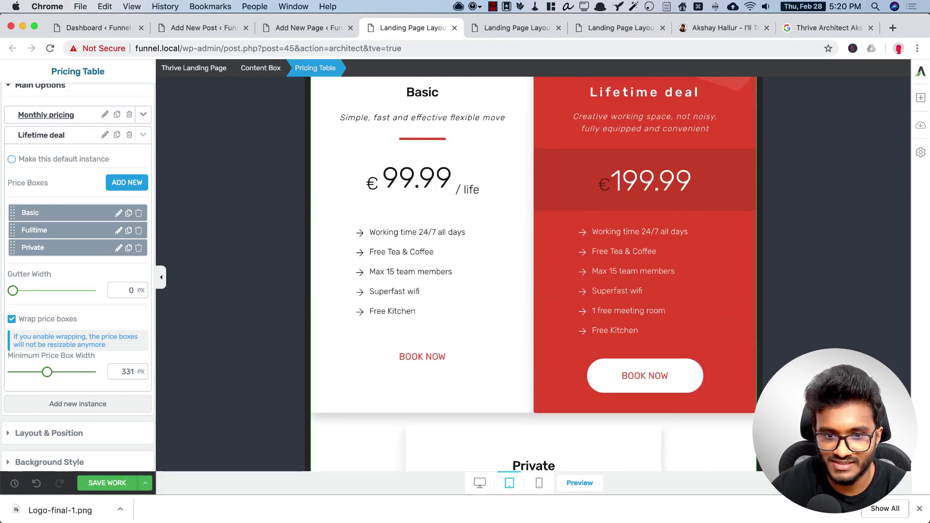
pyautogui.scroll(4, 529, 291)
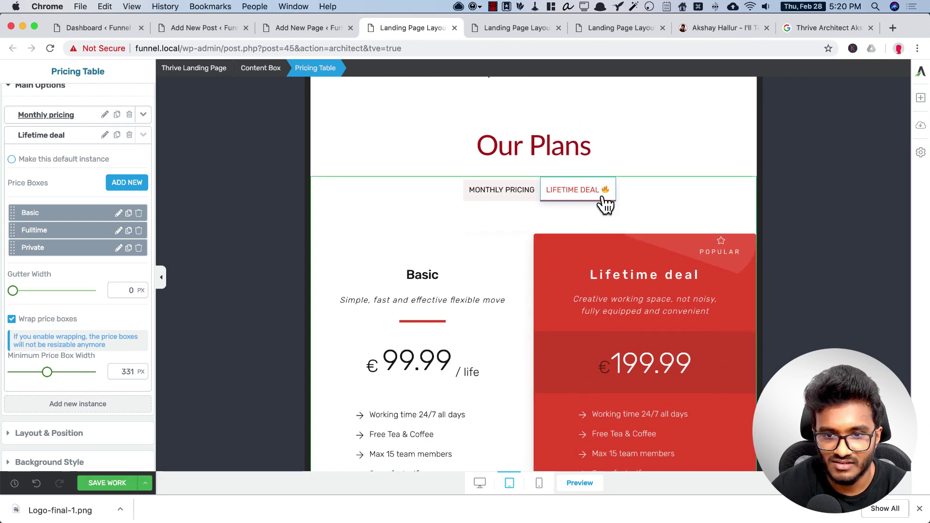
pyautogui.click(514, 192)
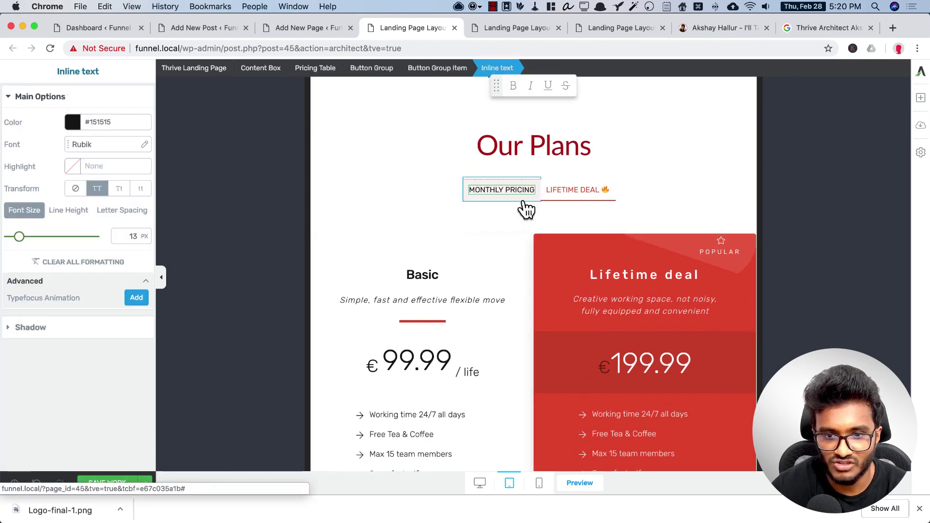
pyautogui.click(525, 205)
pyautogui.scroll(-10, 692, 223)
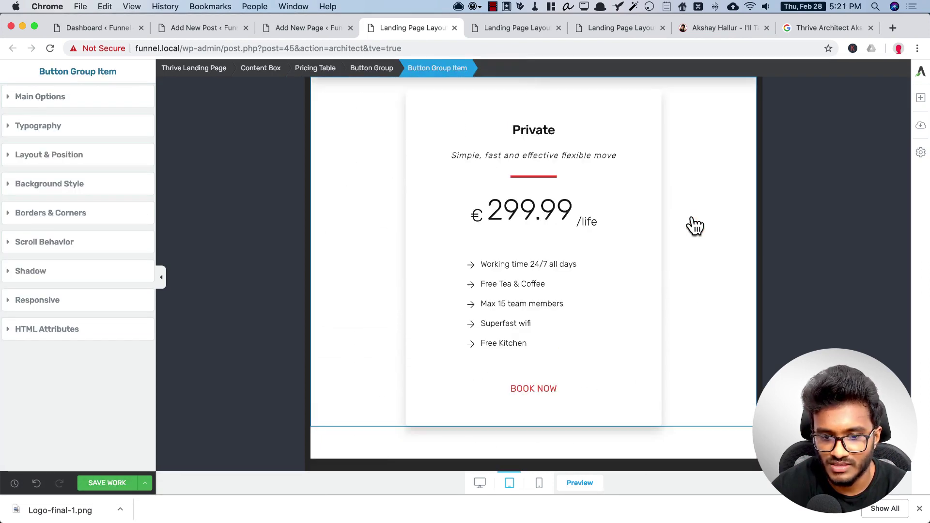
pyautogui.scroll(-5, 694, 226)
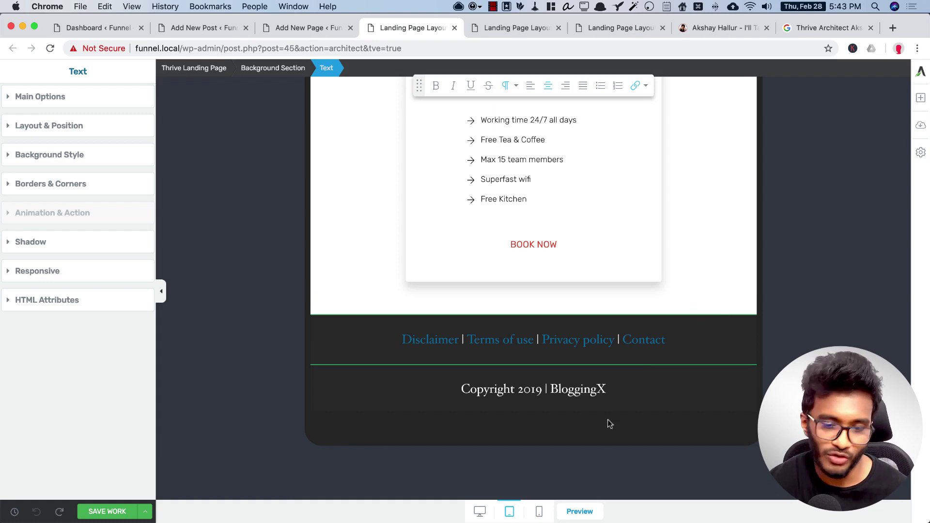
# - Turn off column wrapping for the header's logo and menu columns in the mobile layout
pyautogui.click(539, 511)
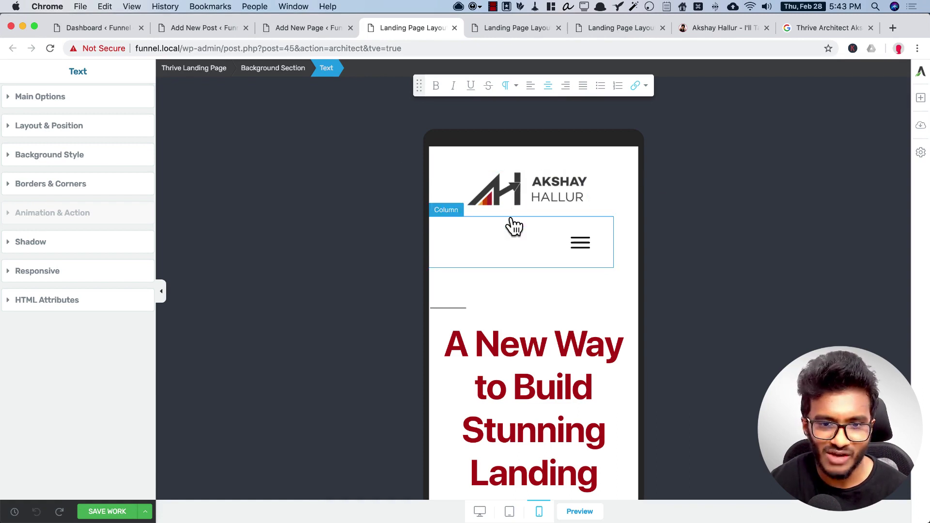
pyautogui.click(548, 267)
pyautogui.click(256, 70)
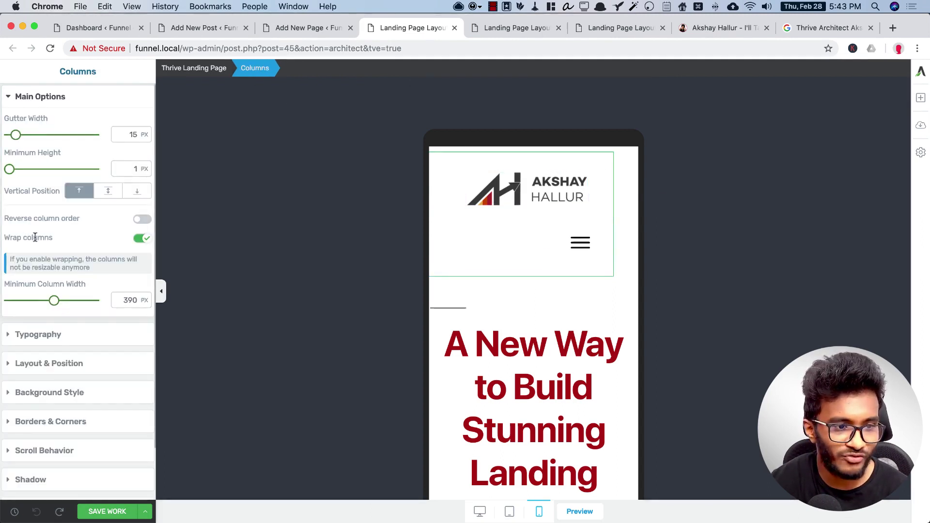
pyautogui.click(144, 241)
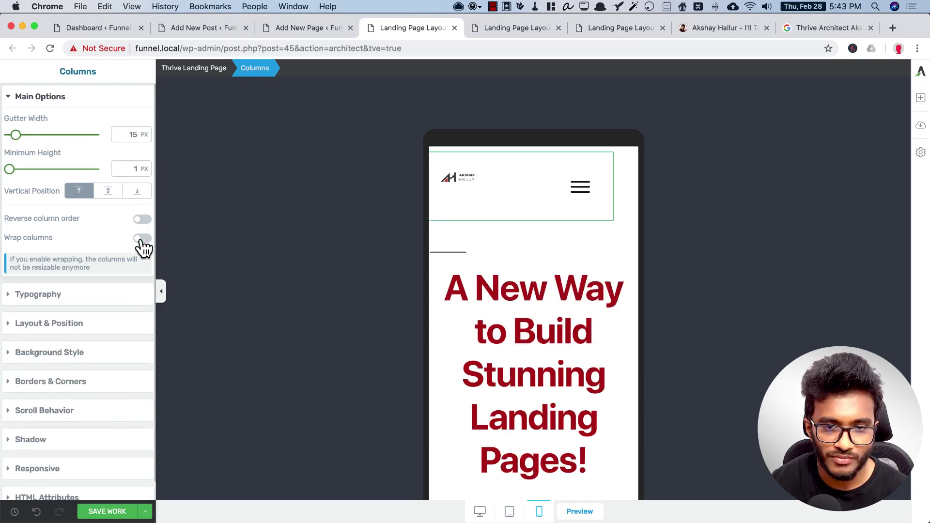
# - Set the mobile header's logo column to inline display and shift the menu icon closer to the page's right edge
pyautogui.click(467, 198)
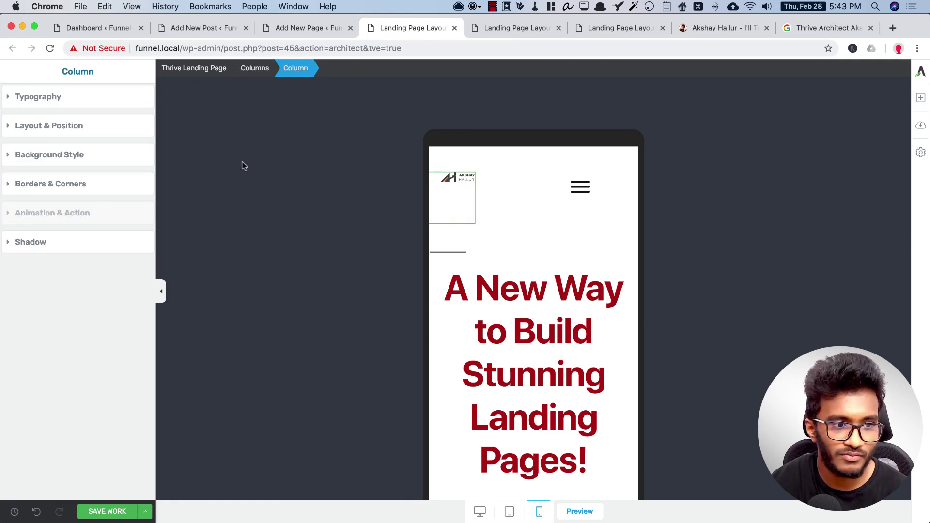
pyautogui.click(86, 127)
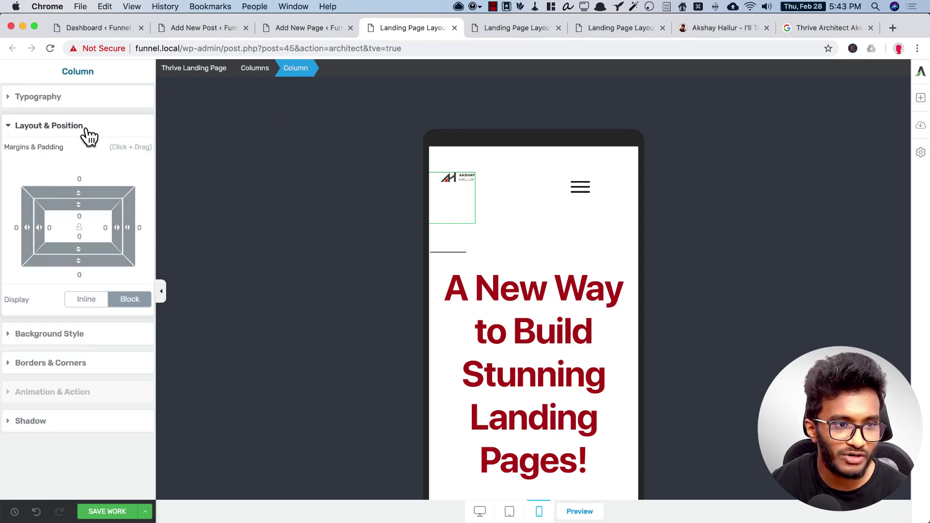
pyautogui.click(93, 301)
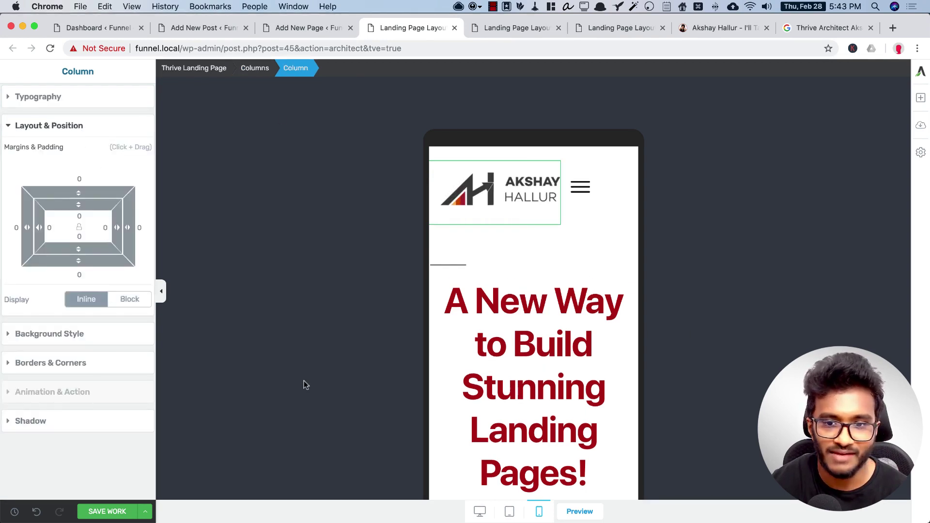
pyautogui.click(595, 190)
pyautogui.moveTo(30, 227); pyautogui.dragTo(27, 226)
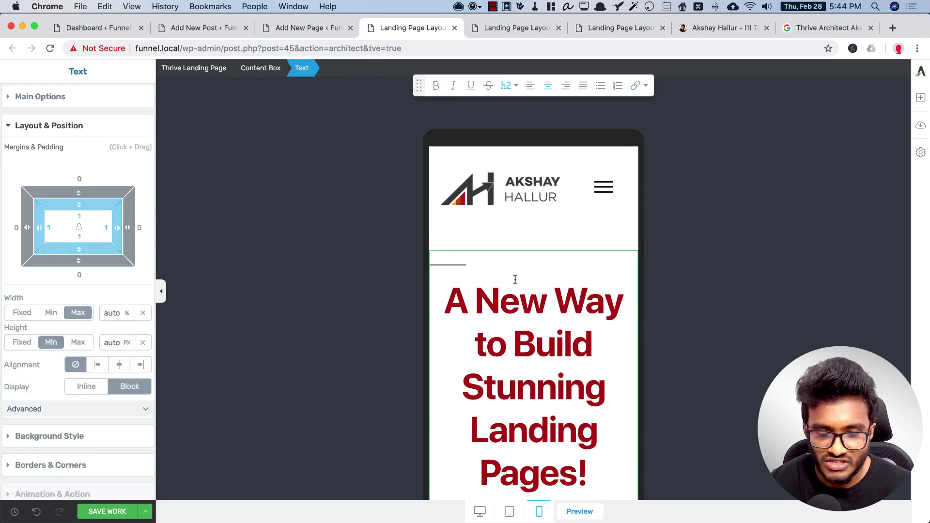
# - Set the font size of the main heading "A New Way to Build Stunning Landing Pages!" to 40 px in the mobile layout
pyautogui.press('super+a')
pyautogui.scroll(-1, 526, 276)
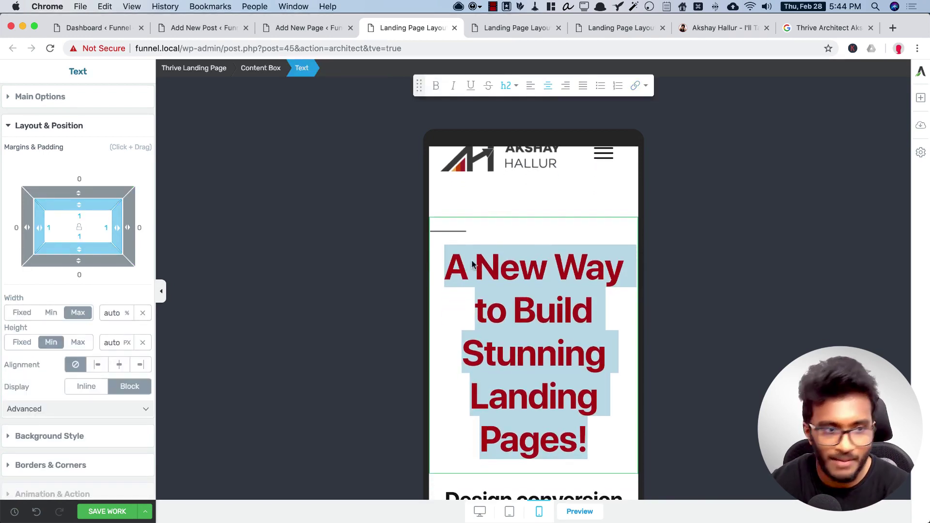
pyautogui.click(60, 97)
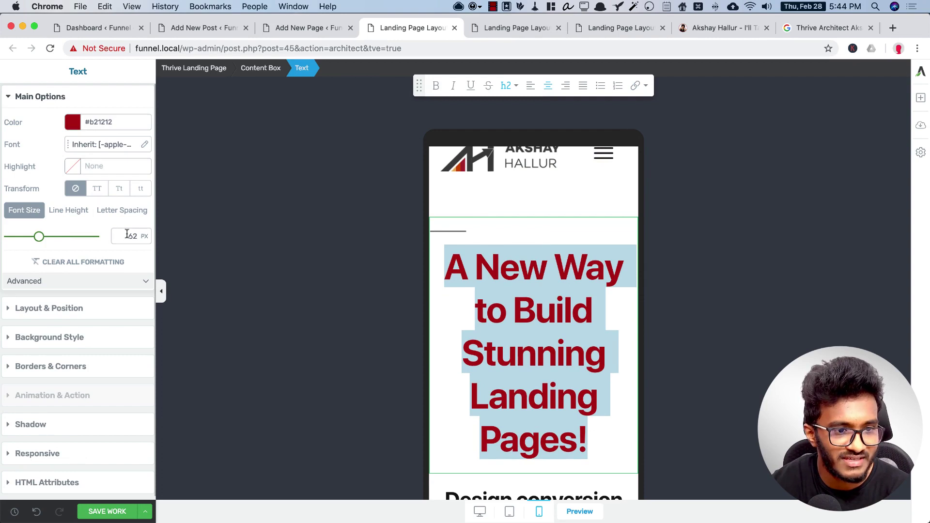
pyautogui.write('48')
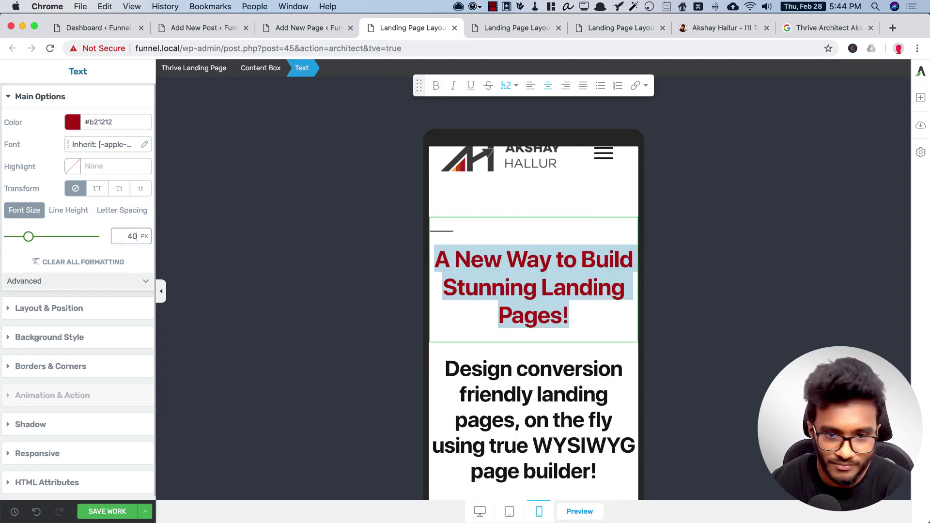
# - Set the font size of the "Design conversion friendly landing pages" subheading to 32 px in the mobile layout
pyautogui.click(521, 386)
pyautogui.tripleClick(522, 386)
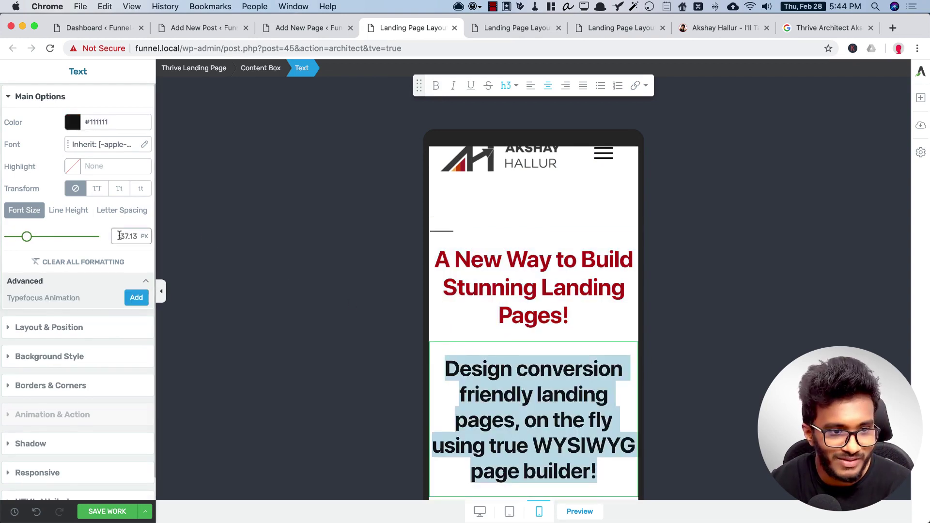
pyautogui.write('32')
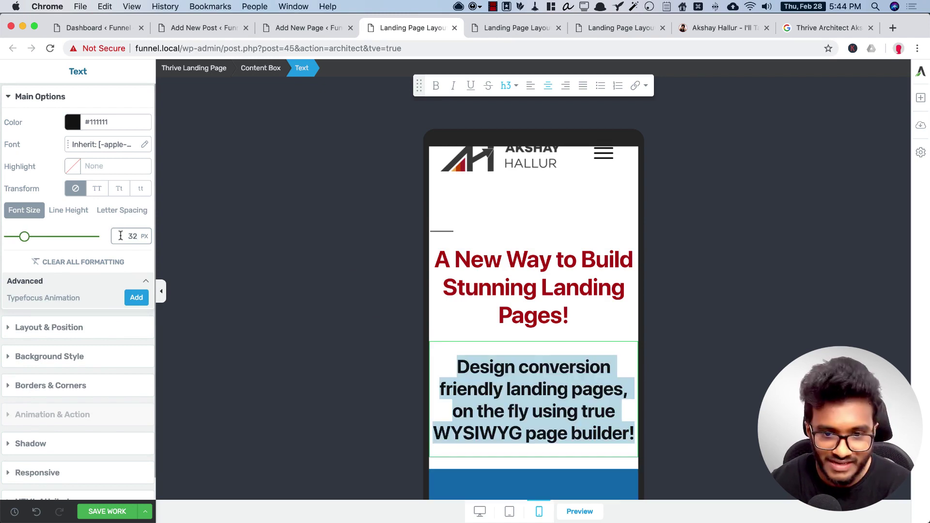
# - Set the font size of the "Design conversion friendly landing pages" subheading to 24 px in the mobile layout
pyautogui.write('24')
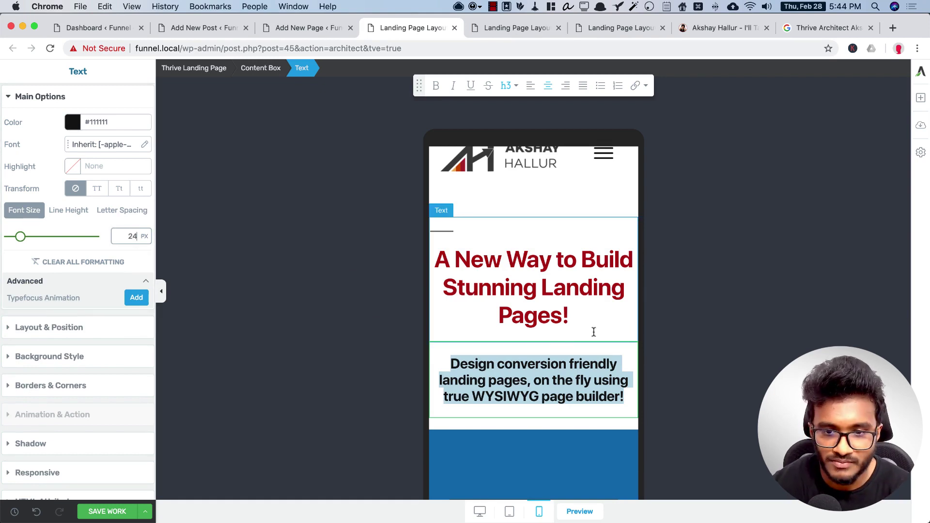
# - Set the video element's padding to 10 on all sides in the mobile layout
pyautogui.scroll(-8, 594, 331)
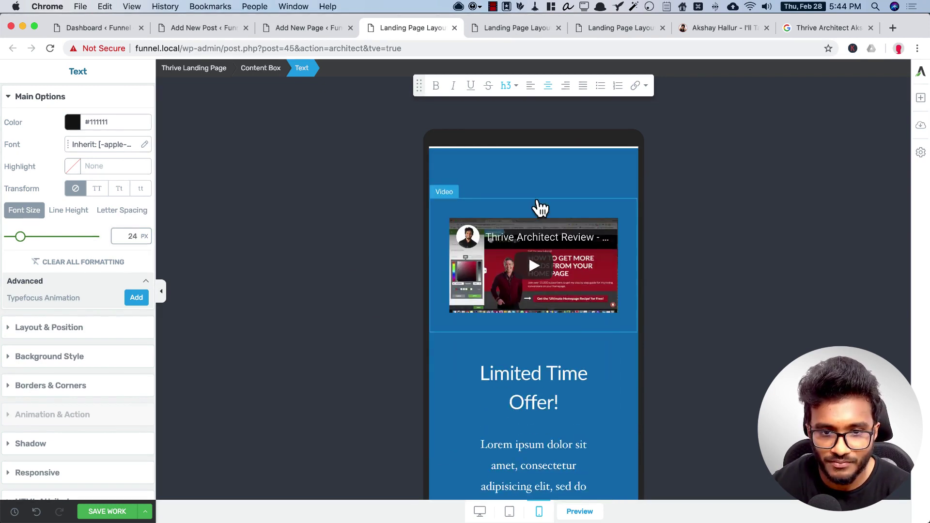
pyautogui.click(538, 208)
pyautogui.click(82, 304)
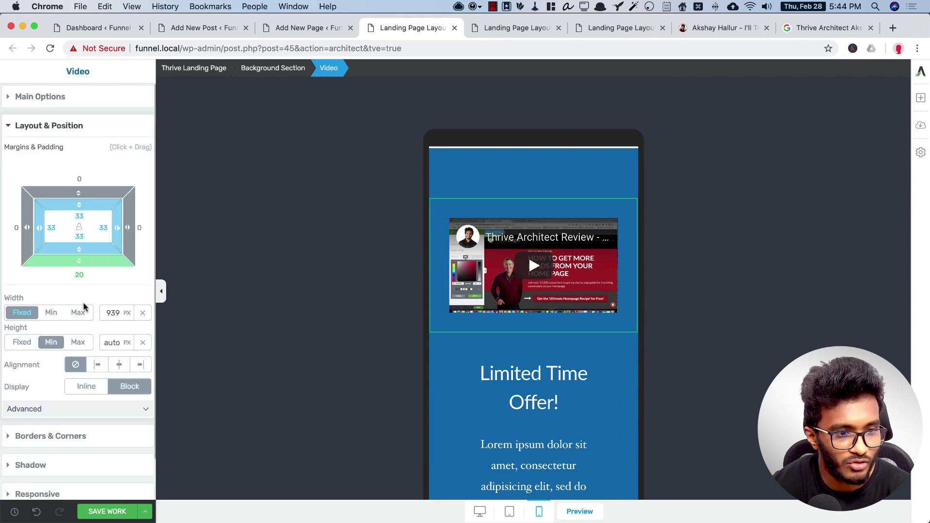
pyautogui.write('1')
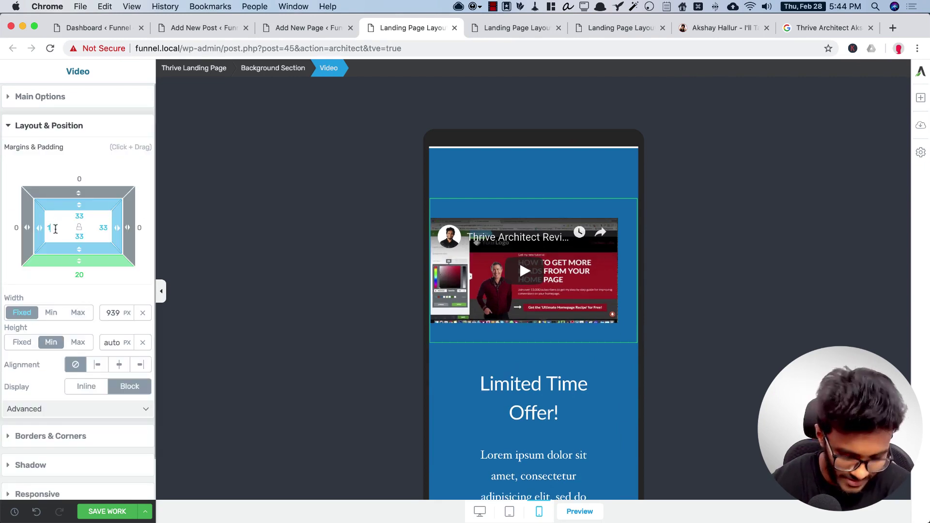
pyautogui.press('Return')
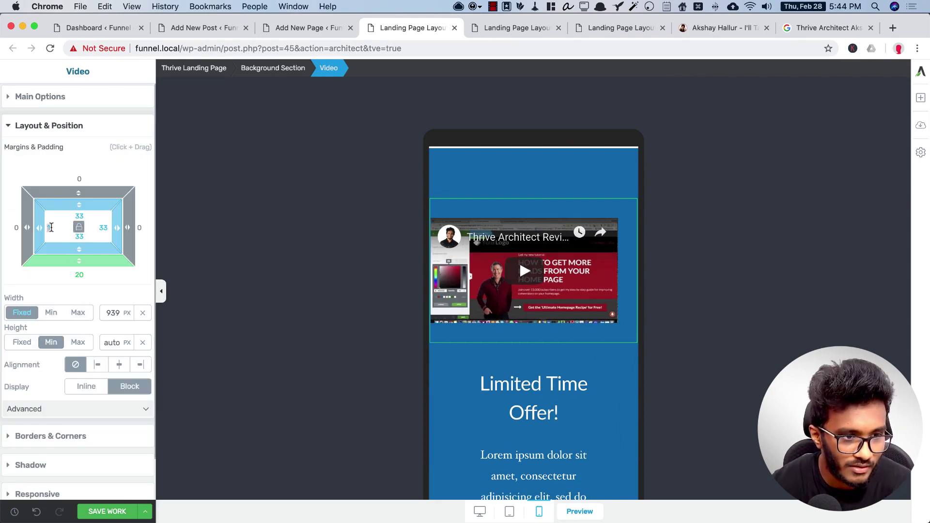
pyautogui.write('0')
pyautogui.press('Return')
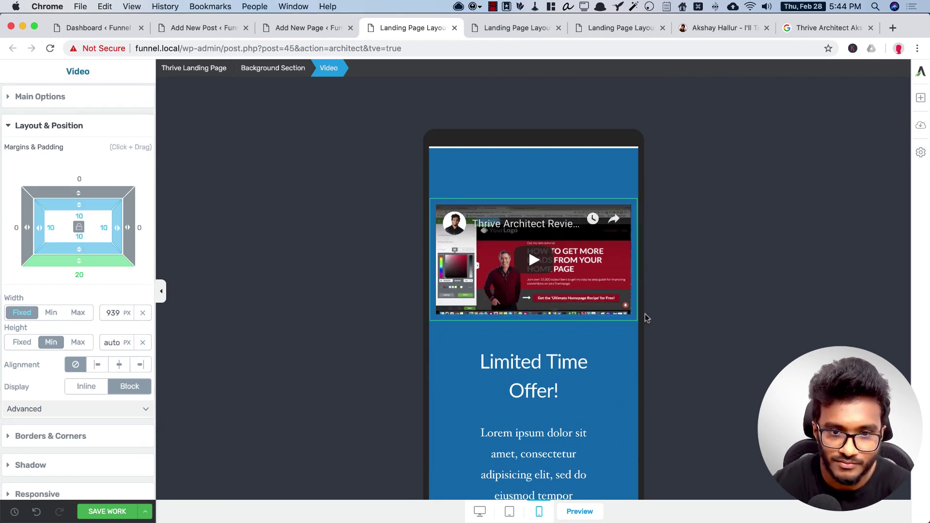
# - Set the padding of the Lorem ipsum paragraph under "Limited Time Offer!" to 0 on all sides
pyautogui.scroll(2, 591, 322)
pyautogui.scroll(-5, 591, 322)
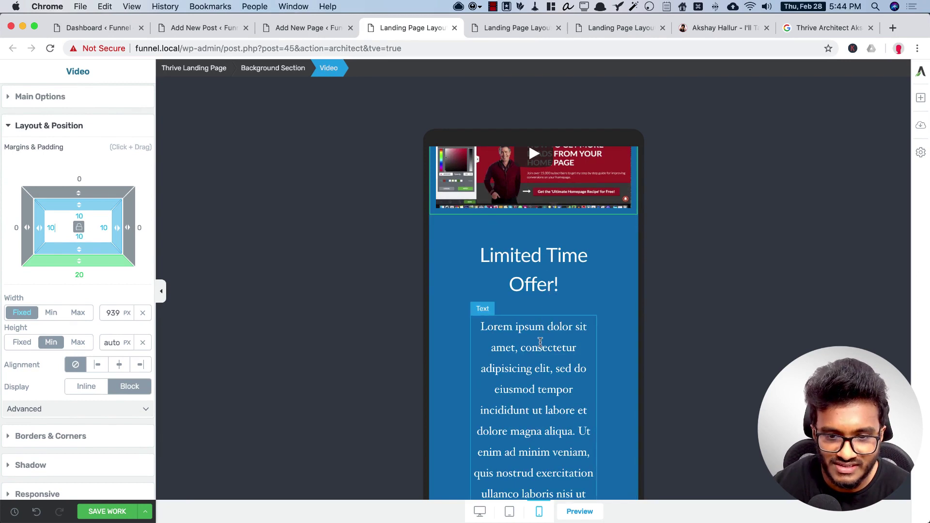
pyautogui.click(541, 342)
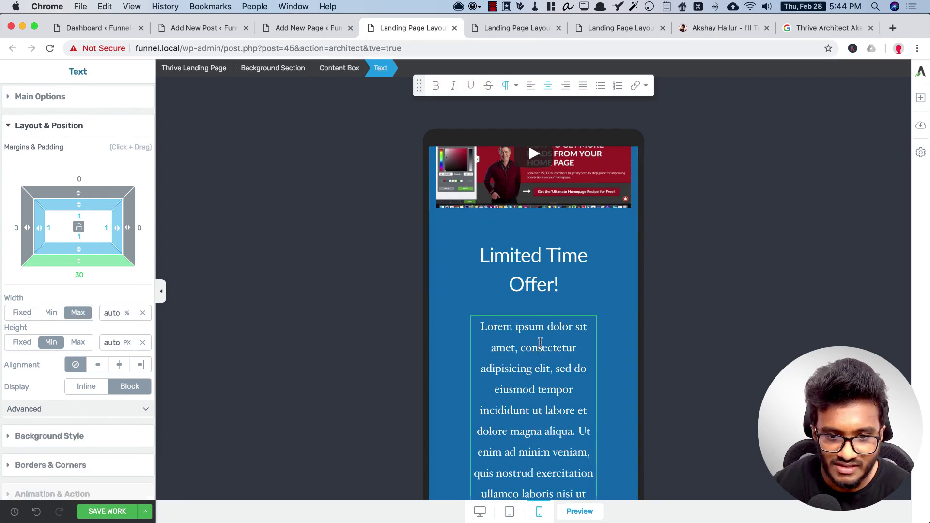
pyautogui.scroll(-3, 554, 231)
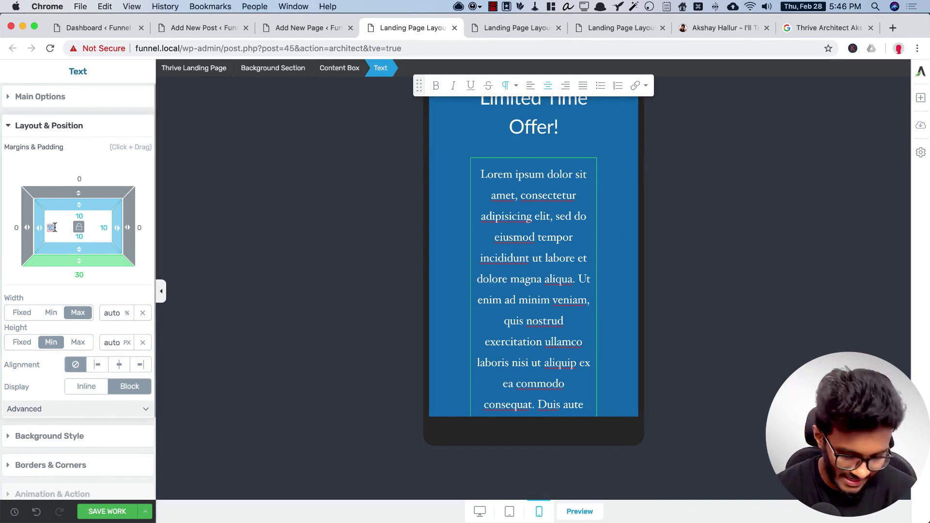
pyautogui.write('0')
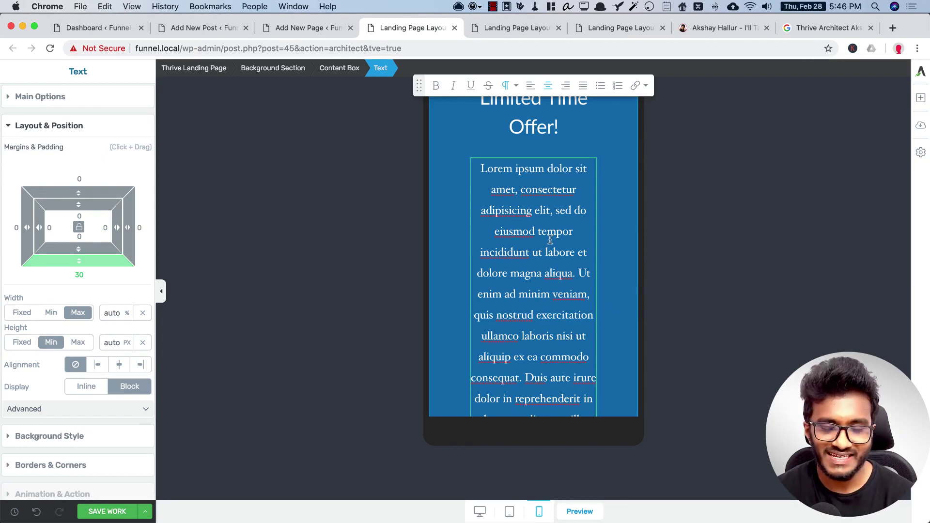
# - Set the padding of the content box around the "Limited Time Offer!" text to 10 on all sides
pyautogui.click(351, 74)
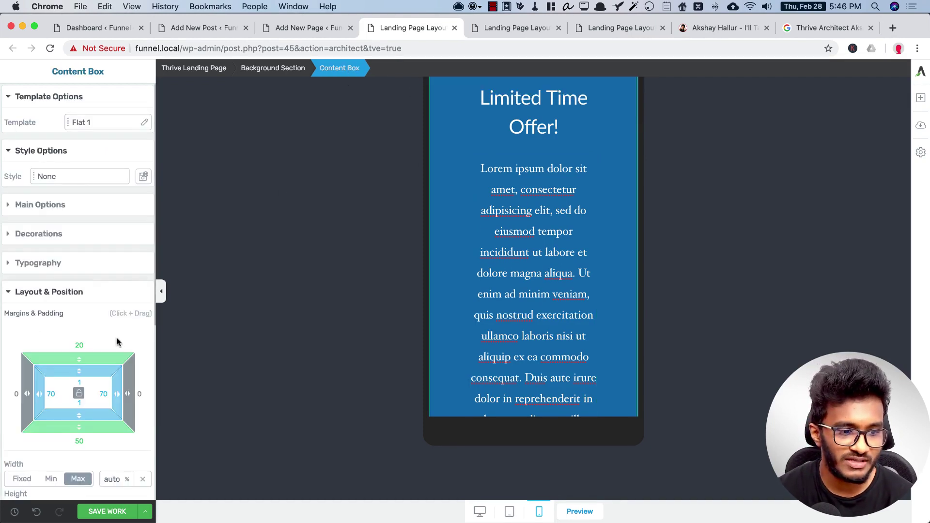
pyautogui.scroll(-2, 55, 364)
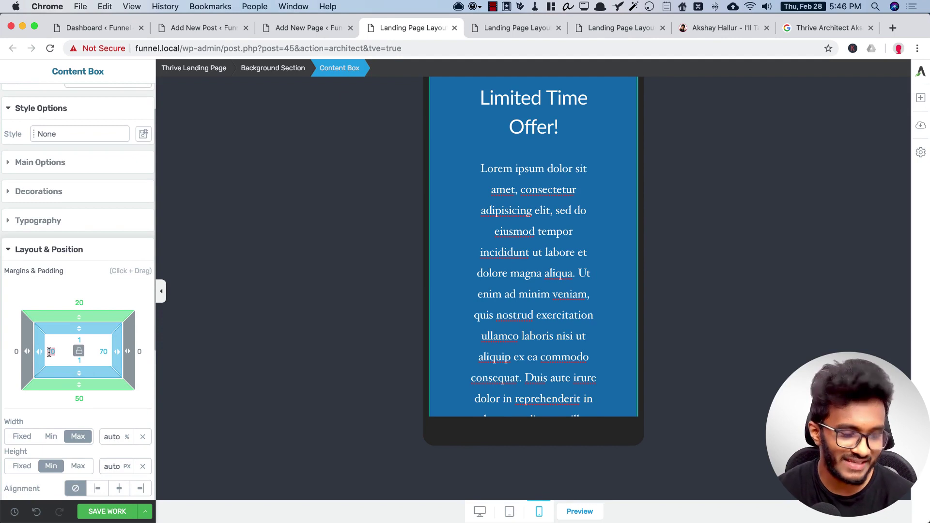
pyautogui.write('1')
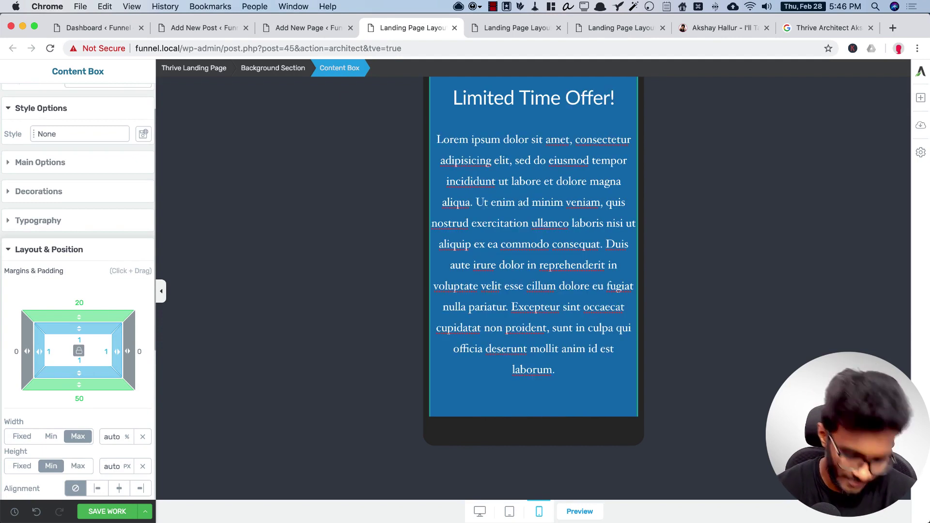
pyautogui.write('0')
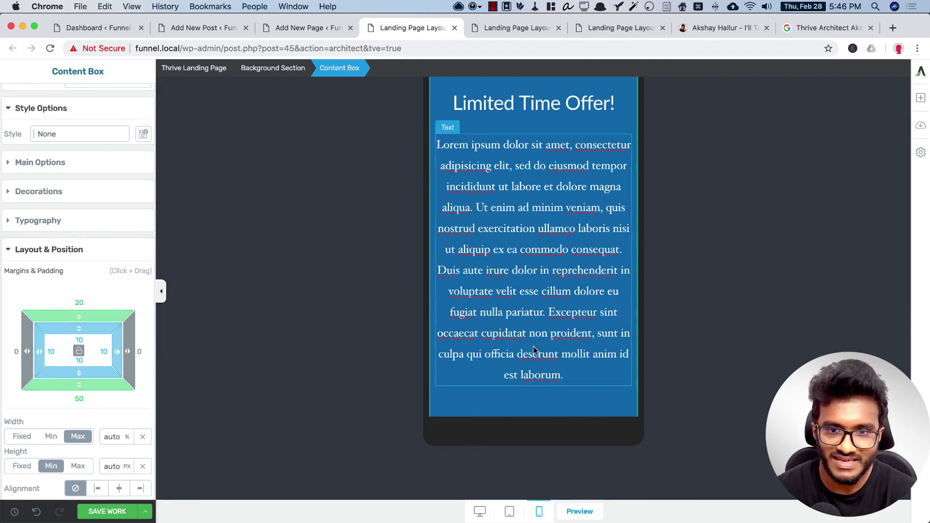
# - Set the font size of the "What Our Customers Say?" heading to 30 px in the mobile layout
pyautogui.scroll(3, 652, 336)
pyautogui.scroll(-5, 555, 313)
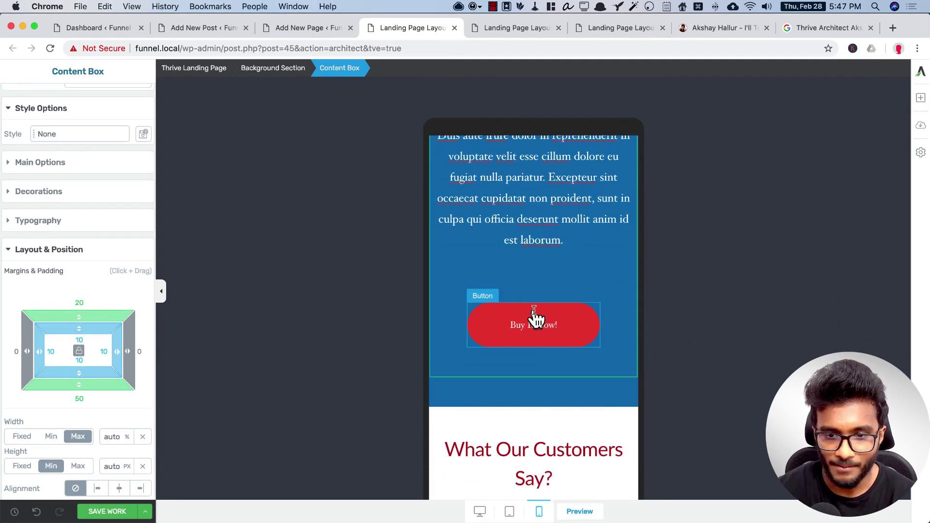
pyautogui.scroll(-5, 556, 353)
pyautogui.scroll(-5, 549, 342)
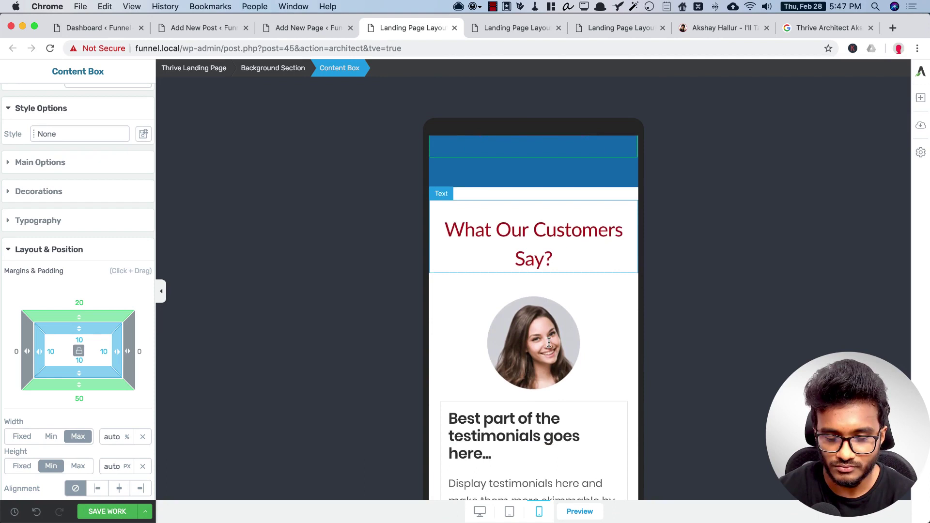
pyautogui.click(540, 236)
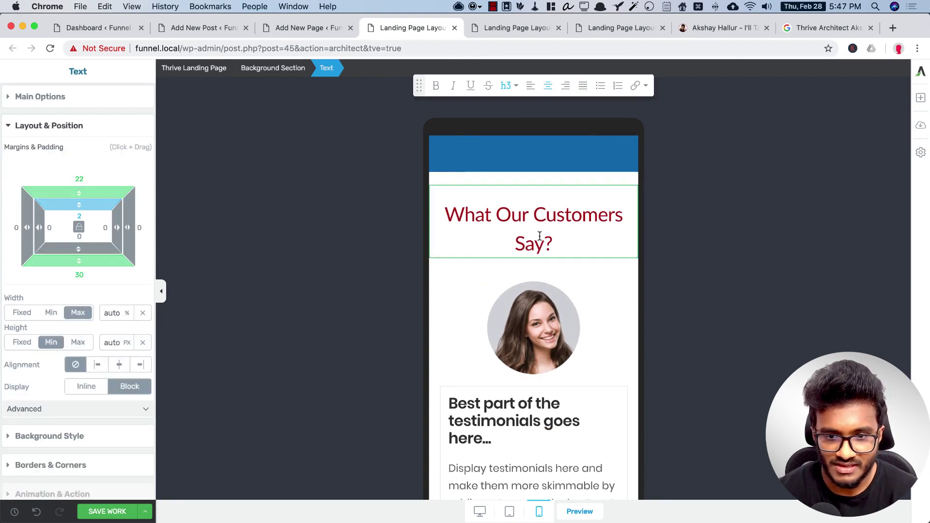
pyautogui.tripleClick(539, 236)
pyautogui.click(34, 98)
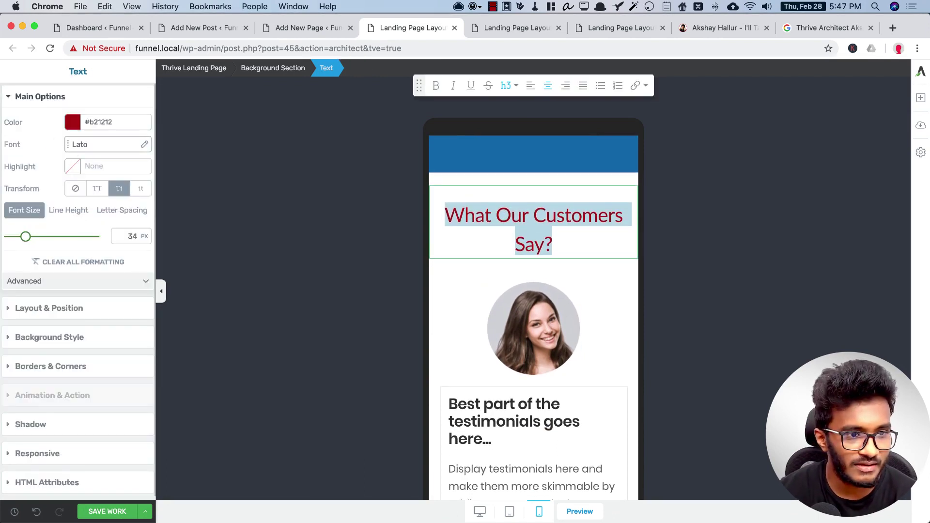
pyautogui.doubleClick(127, 236)
pyautogui.write('30')
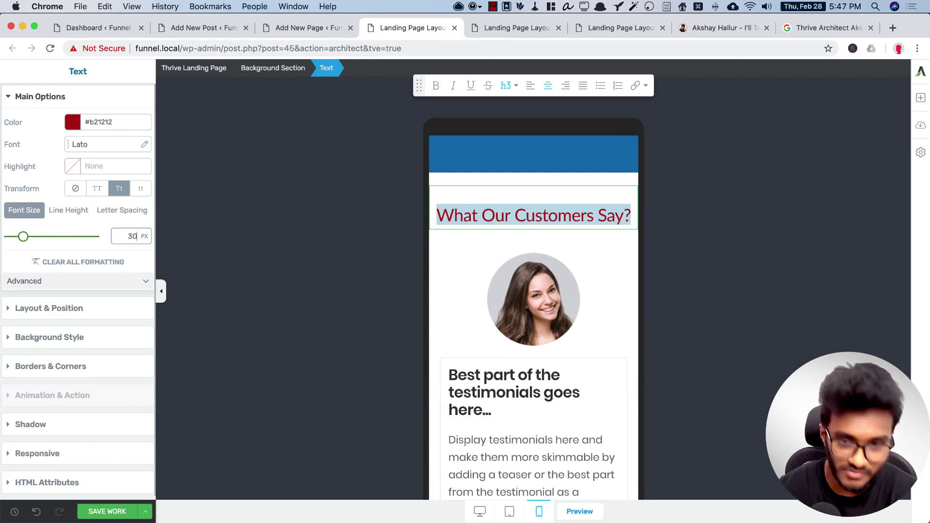
# - Examine how the testimonials and the pricing table's plan boxes are laid out on mobile
pyautogui.scroll(-8, 550, 388)
pyautogui.scroll(-10, 555, 387)
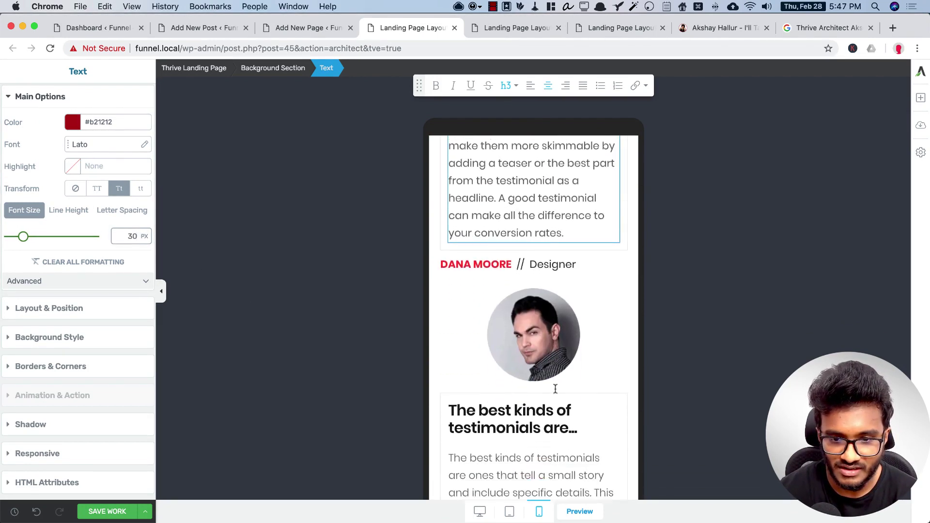
pyautogui.scroll(-10, 555, 389)
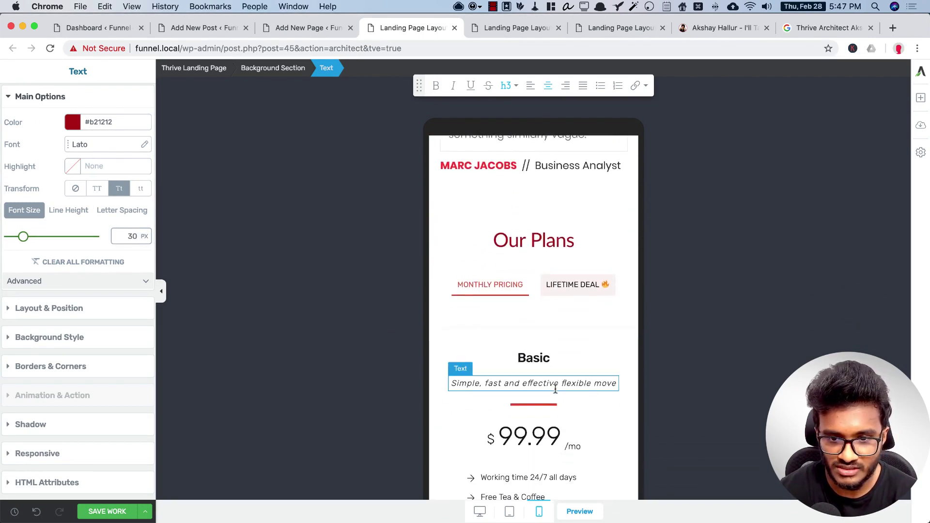
pyautogui.scroll(-6, 556, 392)
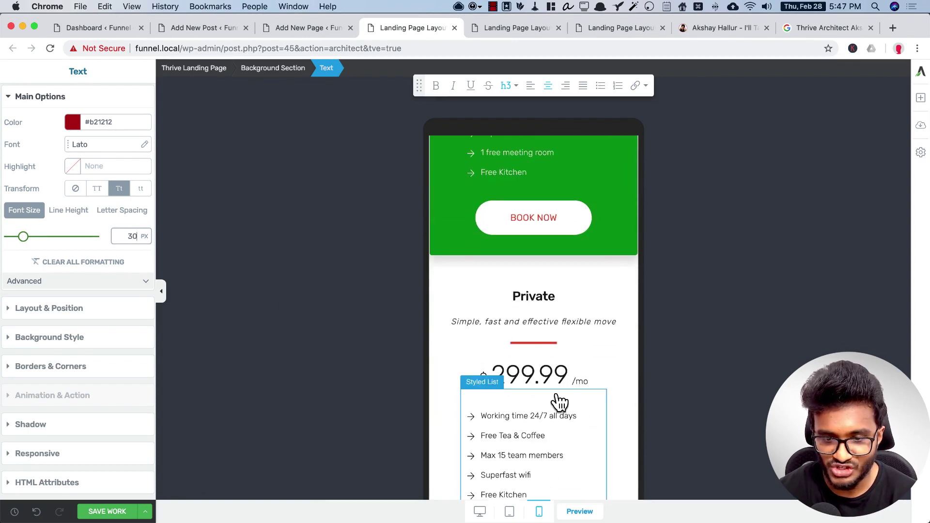
pyautogui.scroll(-5, 559, 401)
pyautogui.scroll(6, 557, 396)
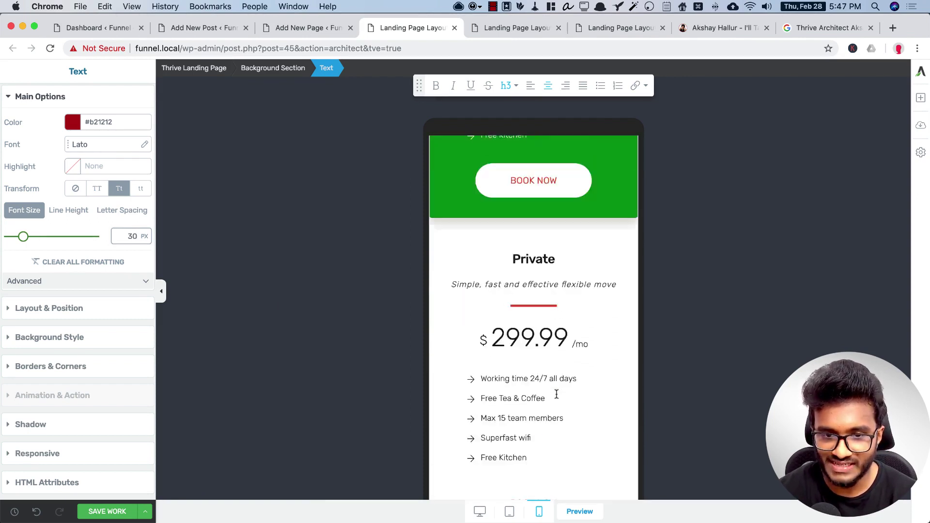
pyautogui.scroll(5, 557, 393)
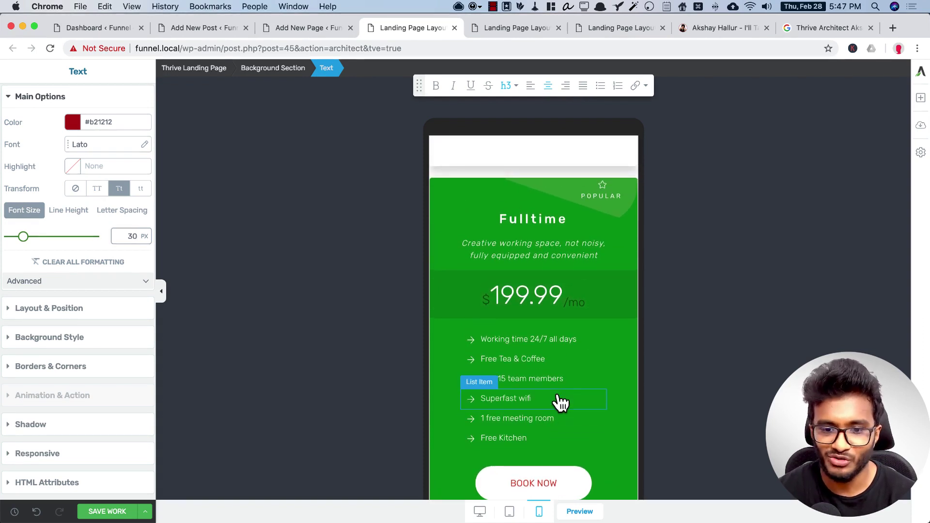
pyautogui.scroll(8, 561, 402)
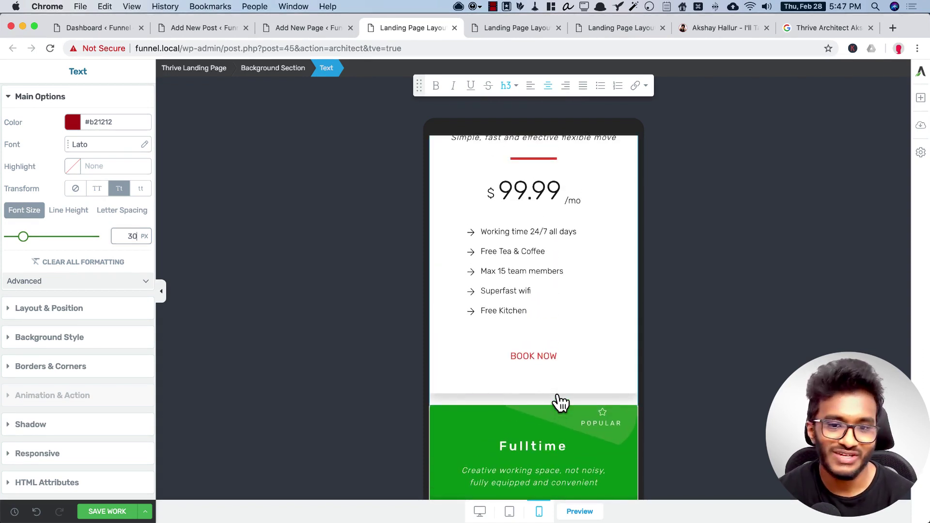
pyautogui.scroll(1, 557, 402)
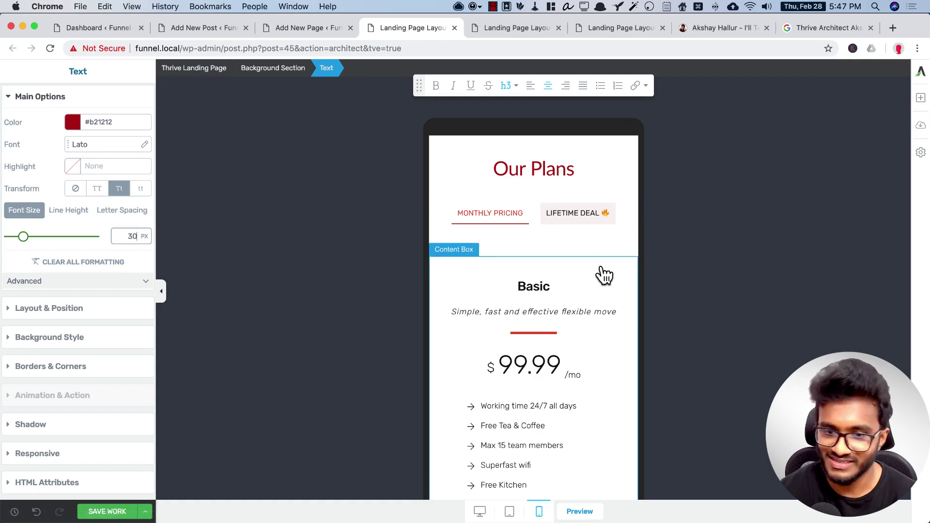
pyautogui.scroll(3, 598, 273)
pyautogui.scroll(1, 602, 277)
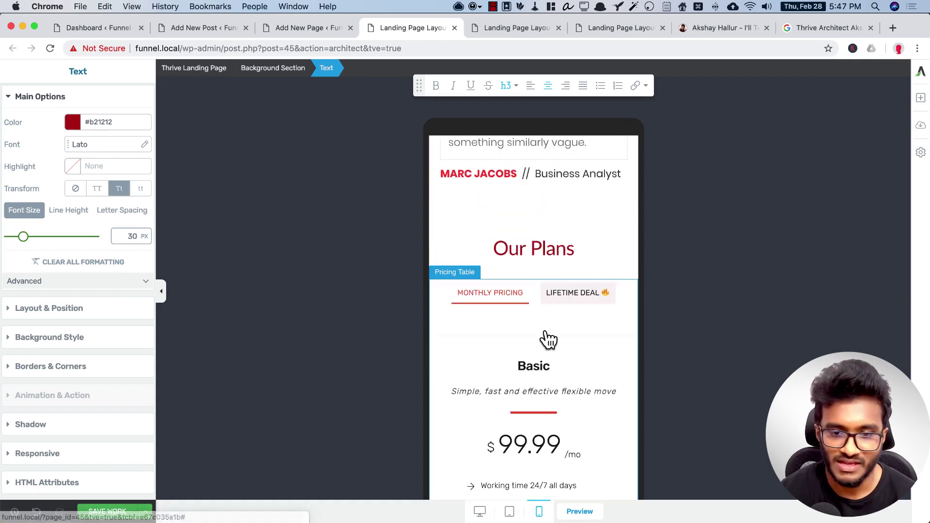
pyautogui.scroll(-5, 539, 349)
pyautogui.scroll(-4, 589, 408)
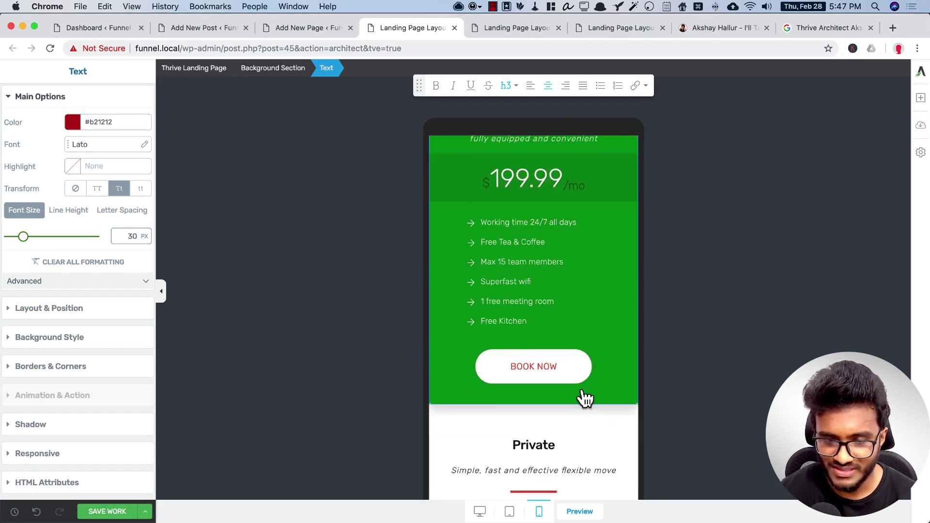
pyautogui.scroll(5, 581, 395)
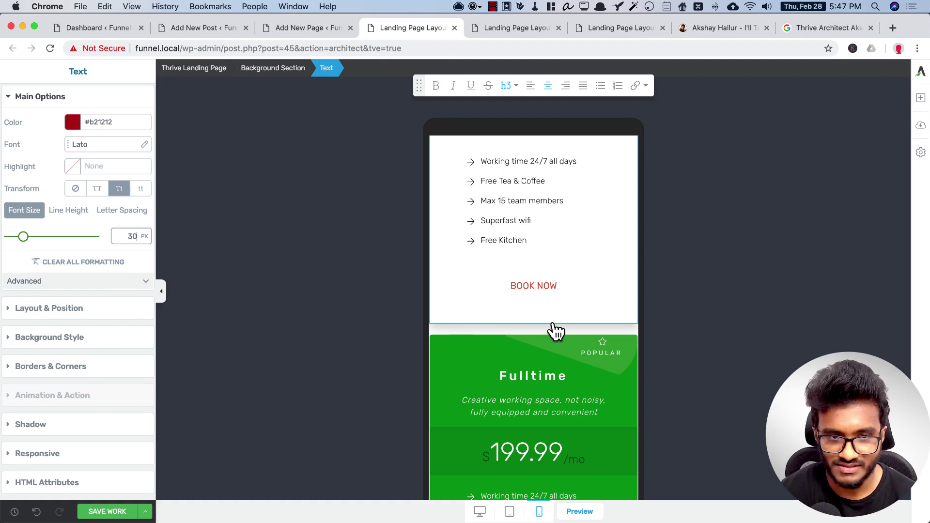
# - Set the padding of the outer content box containing the pricing table to 12 on all sides
pyautogui.click(556, 331)
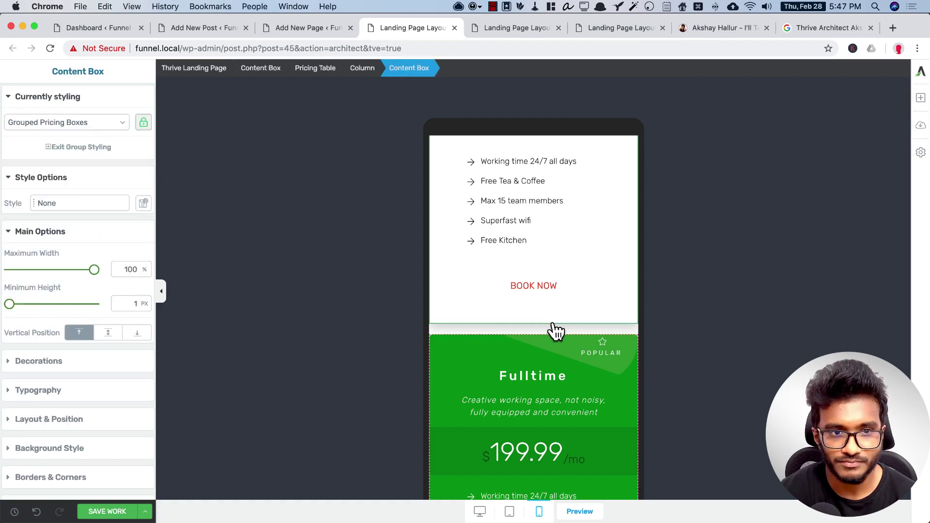
pyautogui.click(261, 67)
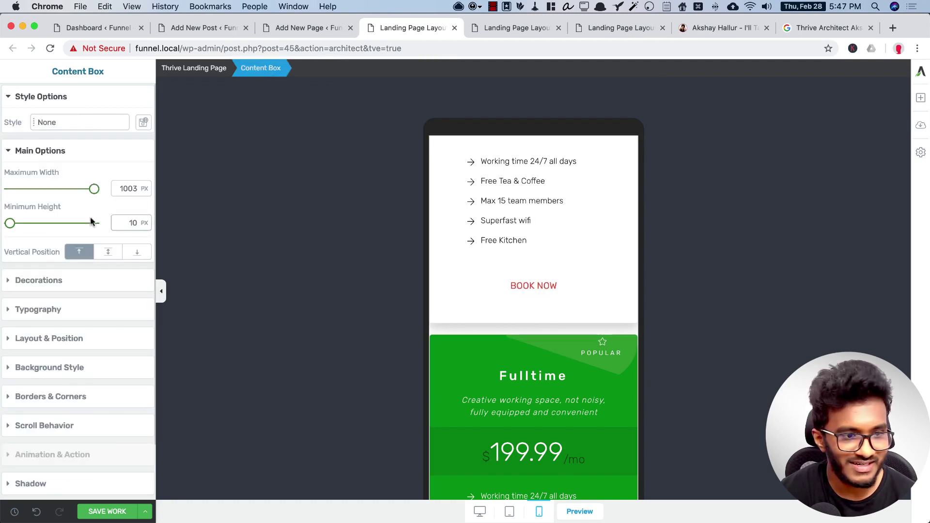
pyautogui.click(50, 342)
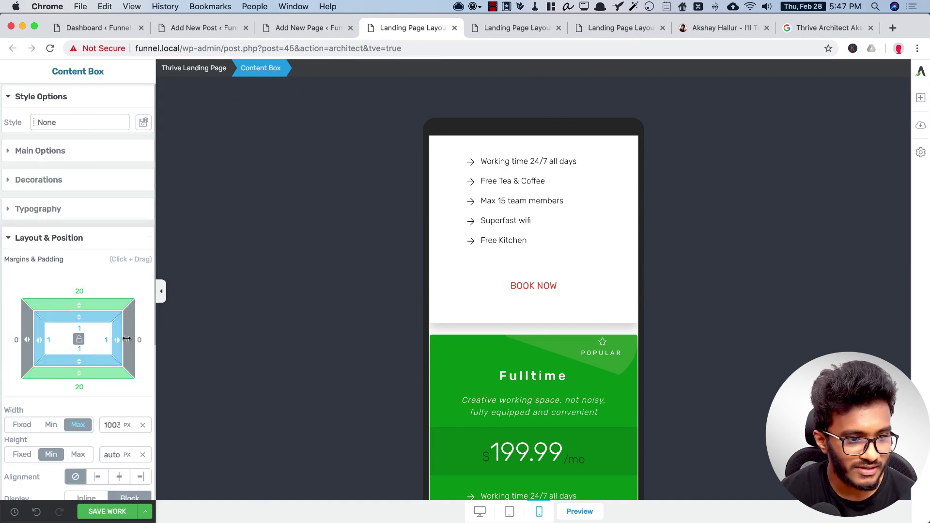
pyautogui.moveTo(41, 342)
pyautogui.mouseDown()
pyautogui.moveTo(62, 347)
pyautogui.moveTo(51, 347)
pyautogui.mouseUp()
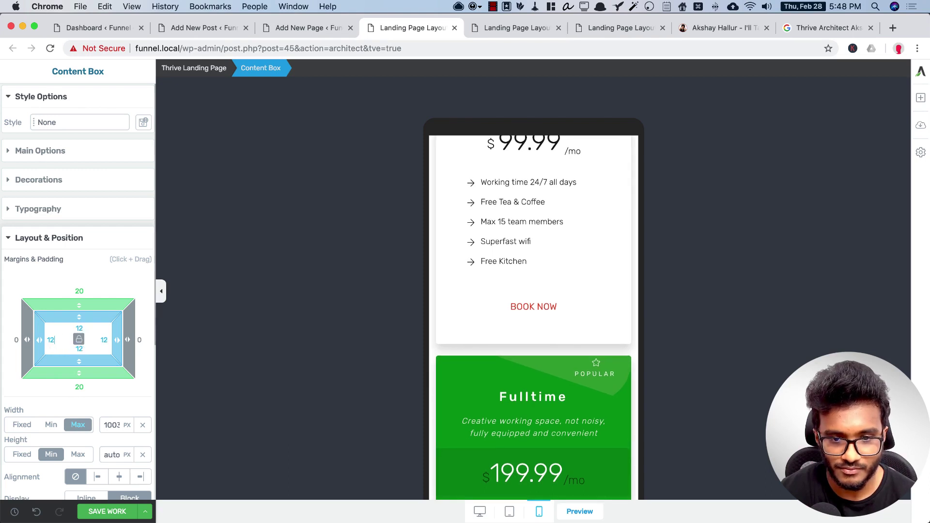
pyautogui.scroll(5, 483, 296)
pyautogui.scroll(-10, 533, 286)
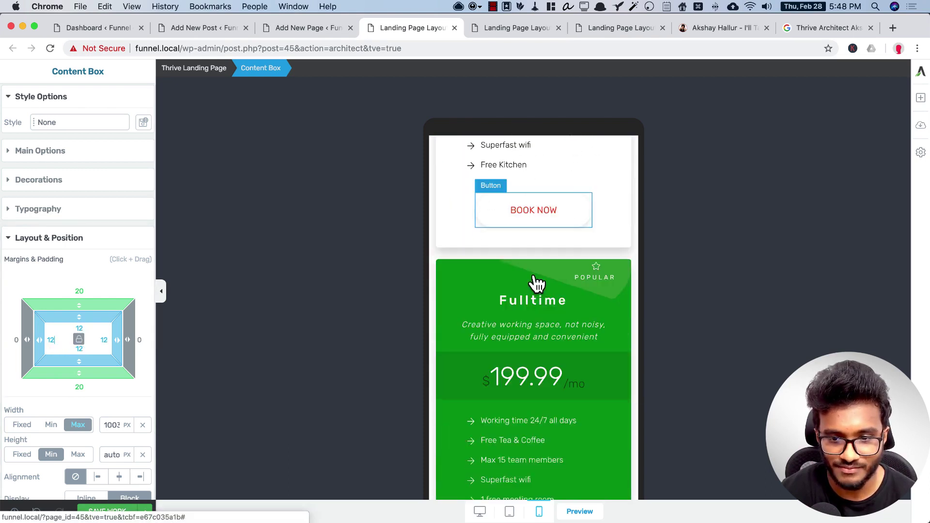
pyautogui.scroll(3, 536, 284)
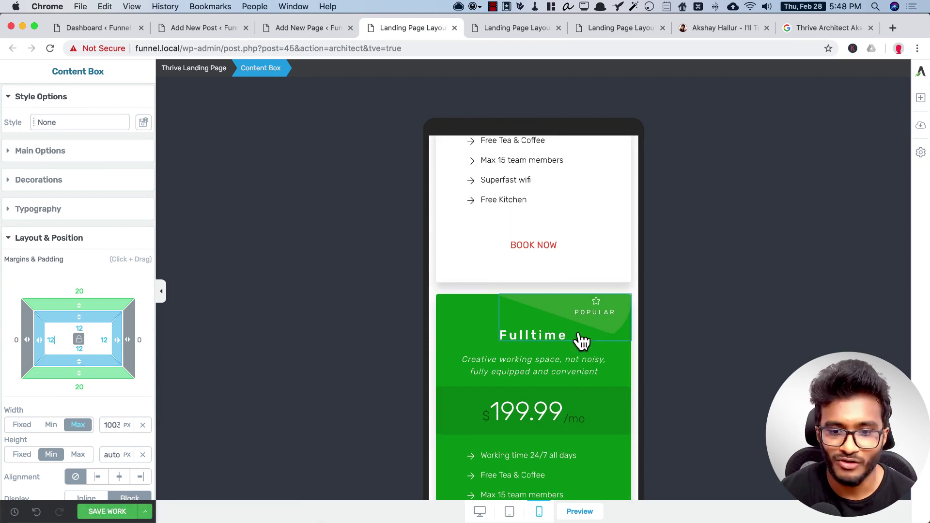
# - Select the green Fulltime pricing box in the mobile layout
pyautogui.click(920, 97)
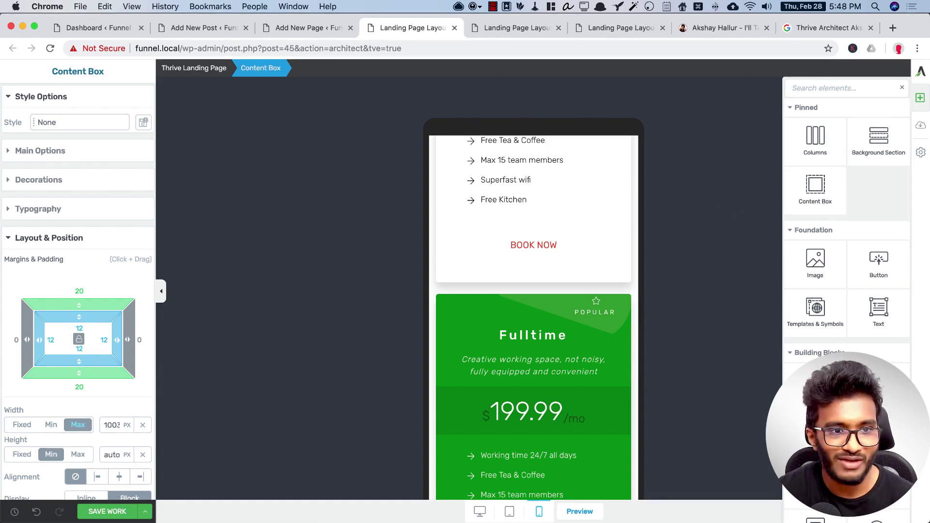
pyautogui.click(487, 332)
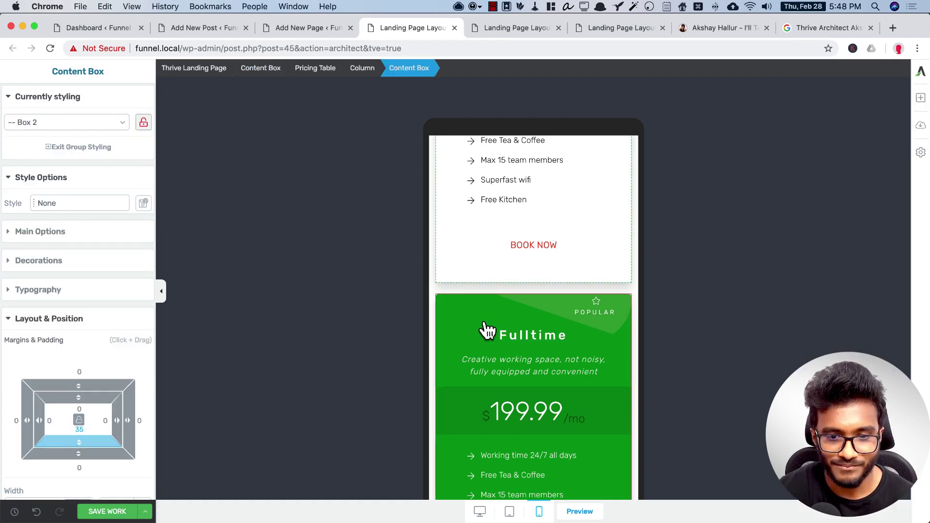